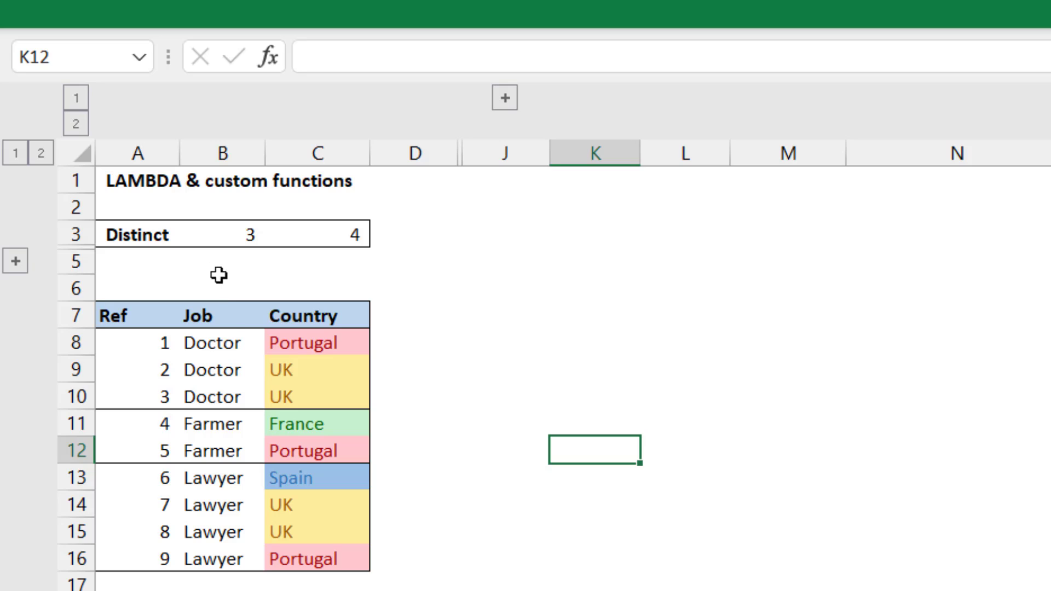
Enter a DISTINCTCOUNT formula in B5 that counts the distinct jobs in B8:B16.
left_click_drag(224, 343, 218, 570)
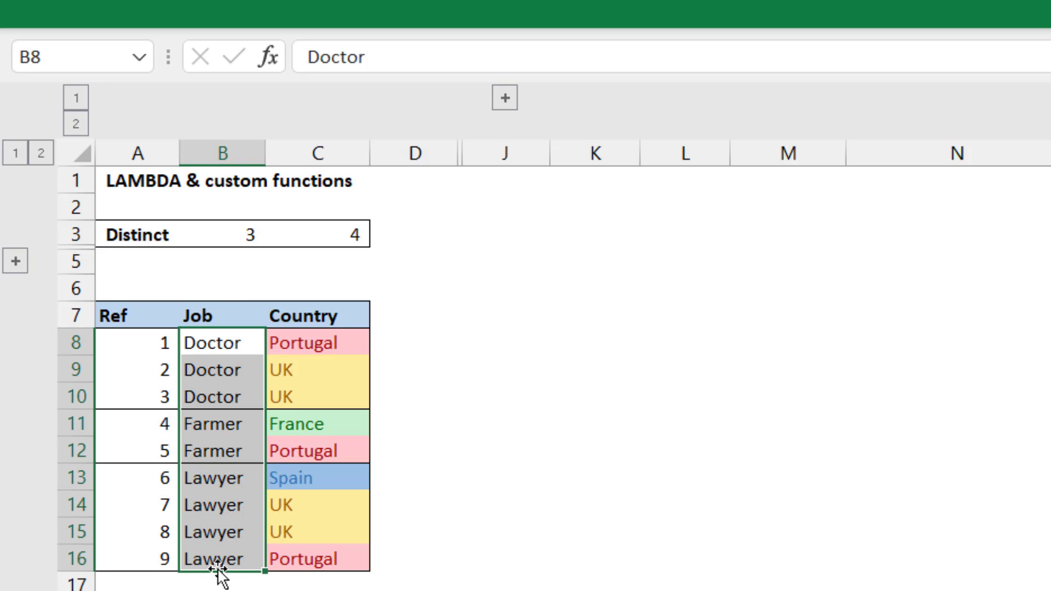
left_click(232, 256)
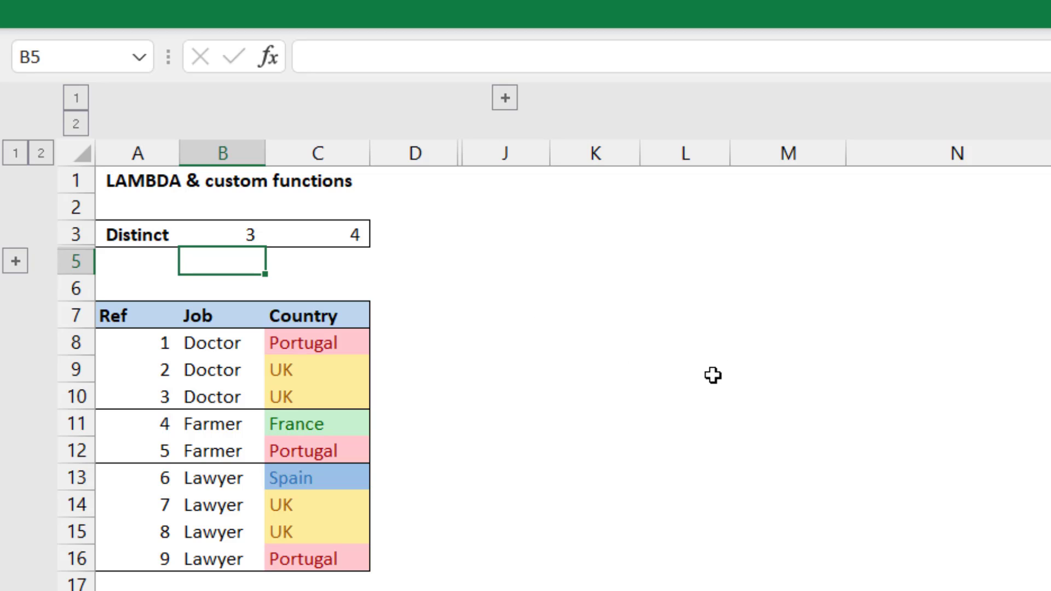
type("=dis")
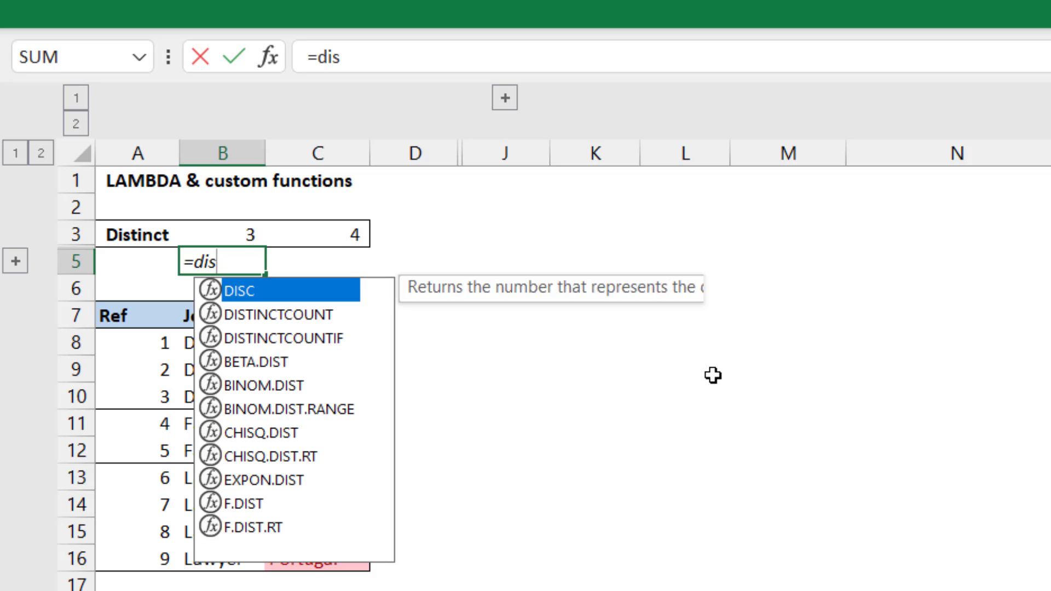
key("Down")
key("Tab")
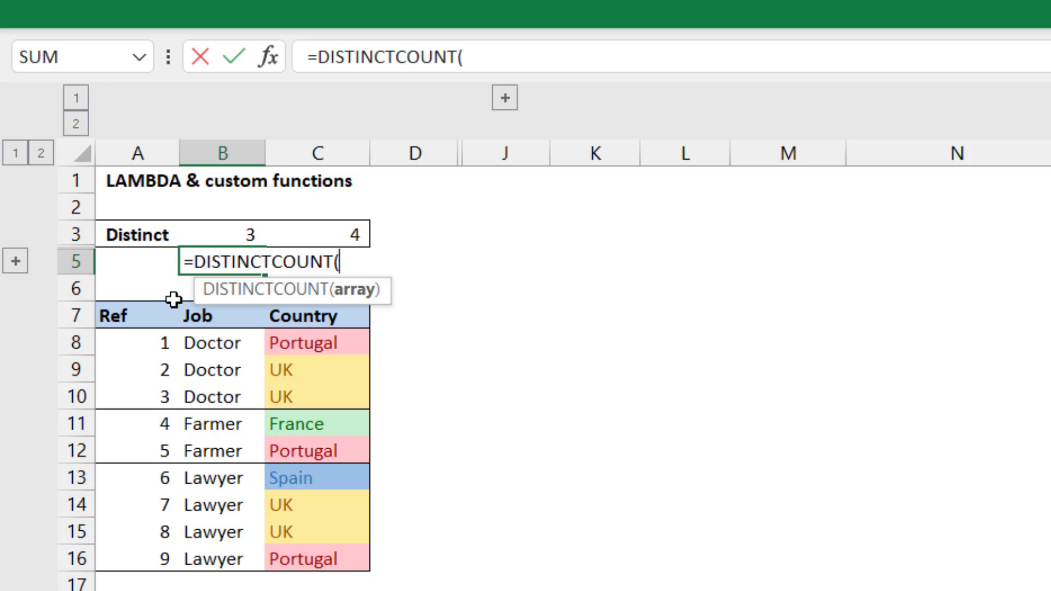
left_click_drag(214, 335, 209, 553)
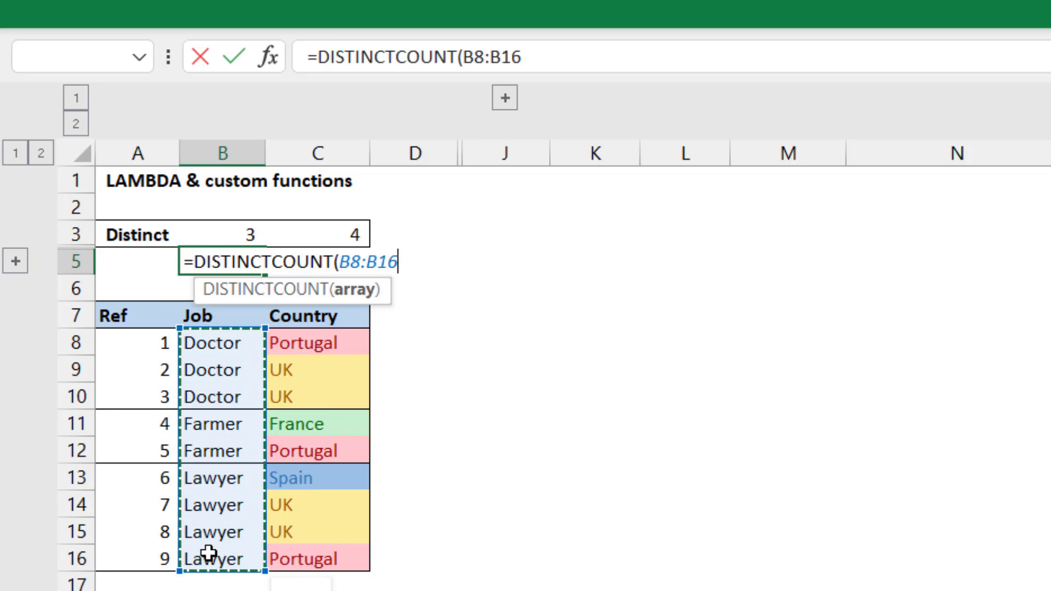
type(")")
key("Return")
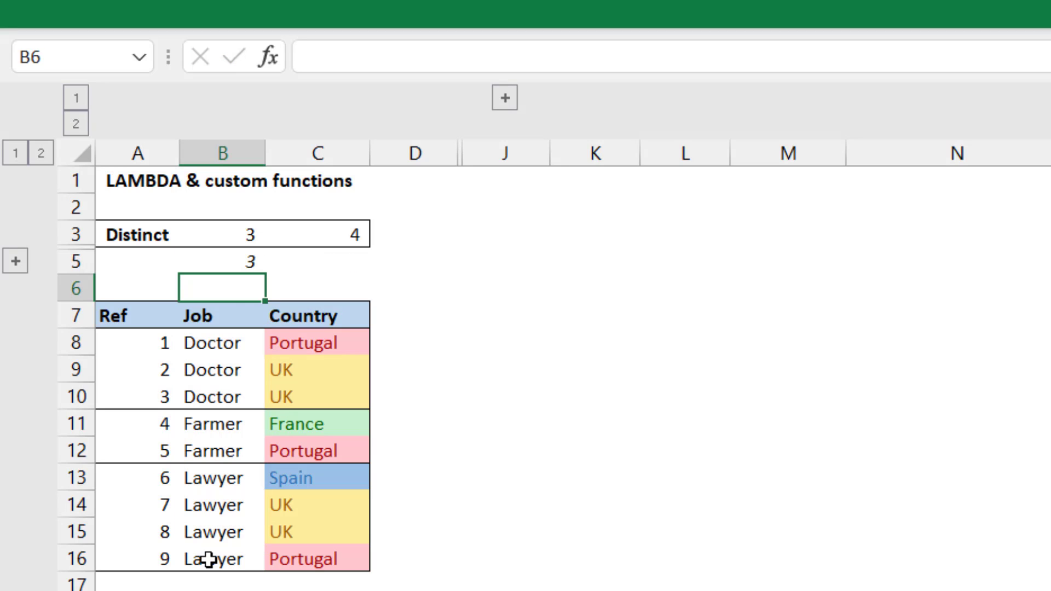
Copy the DISTINCTCOUNT formula from B5 across to C5 and inspect the function name in B5.
left_click(250, 264)
left_click_drag(268, 272, 352, 265)
left_click(235, 263)
double_click(235, 263)
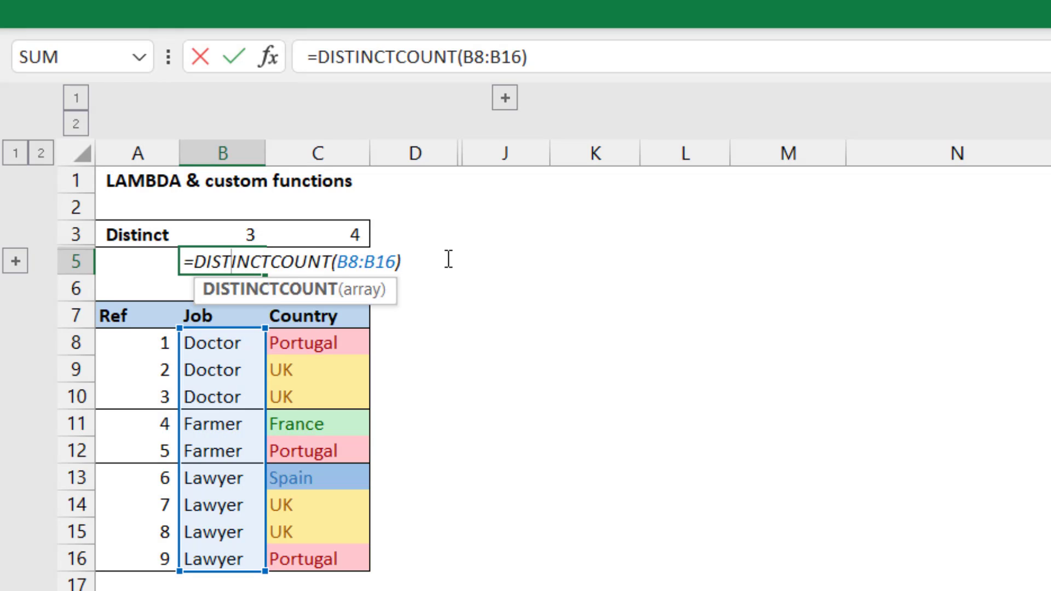
left_click(319, 57)
left_click_drag(319, 57, 460, 57)
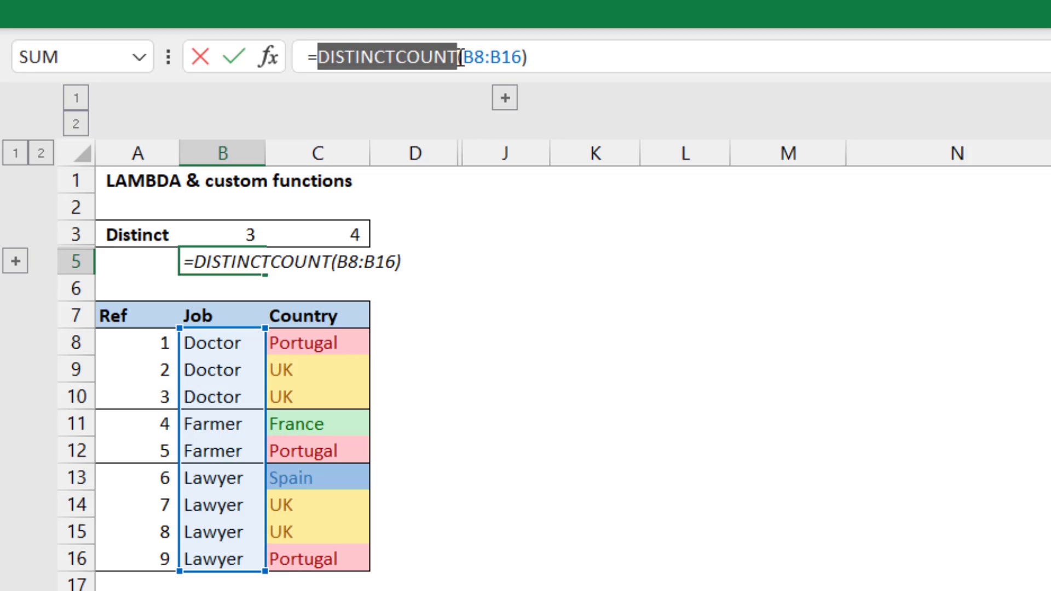
key("Escape")
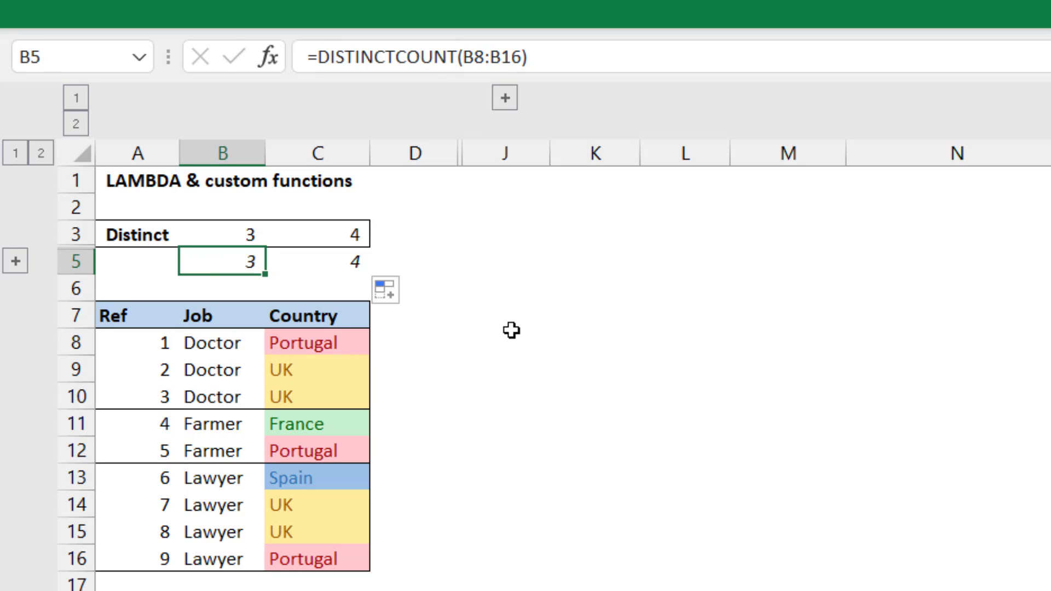
left_click(512, 334)
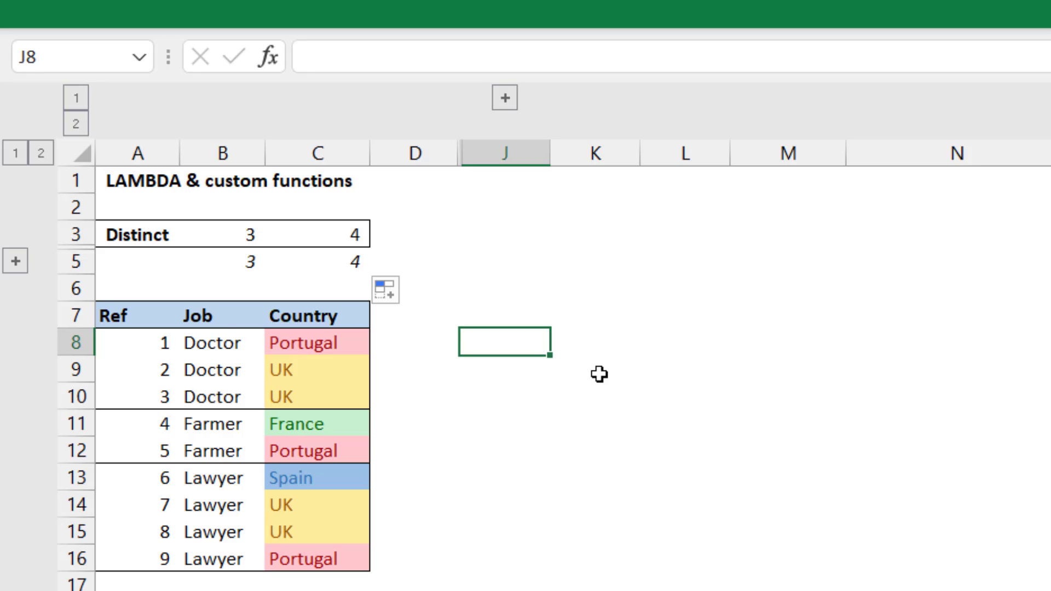
type("=lam")
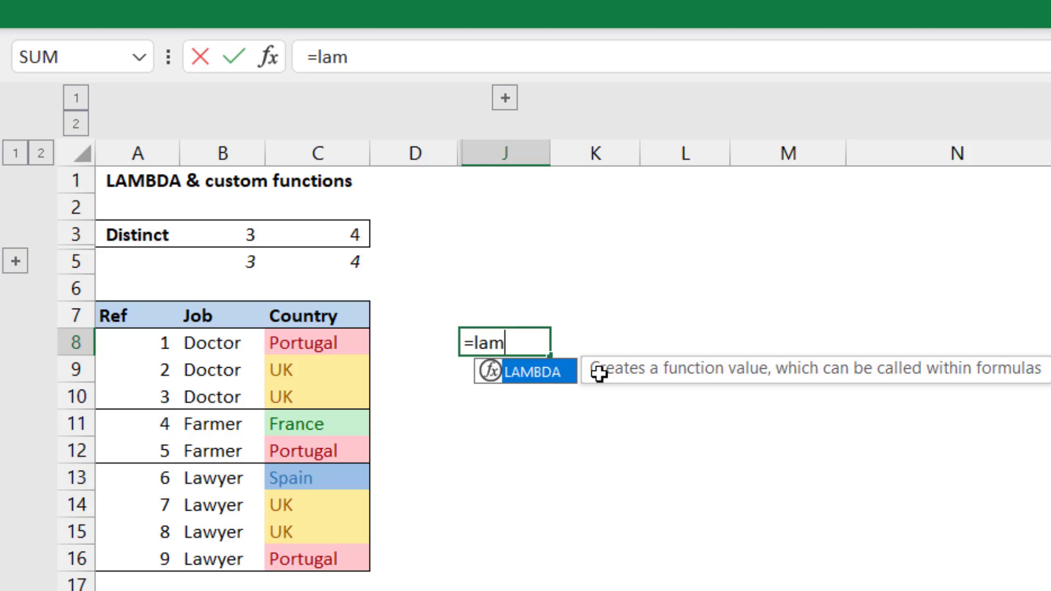
key("Escape")
key("Escape")
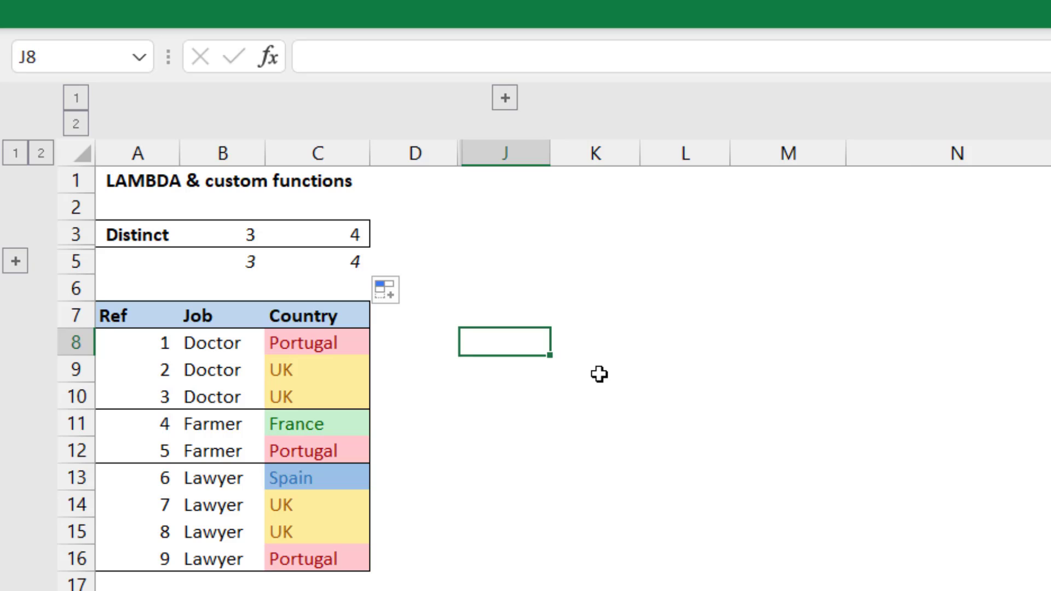
Expand the grouped columns E to I and inspect the DISTINCTCOUNTIF formulas for Lawyer and Farmer in the Countries column.
left_click(617, 502)
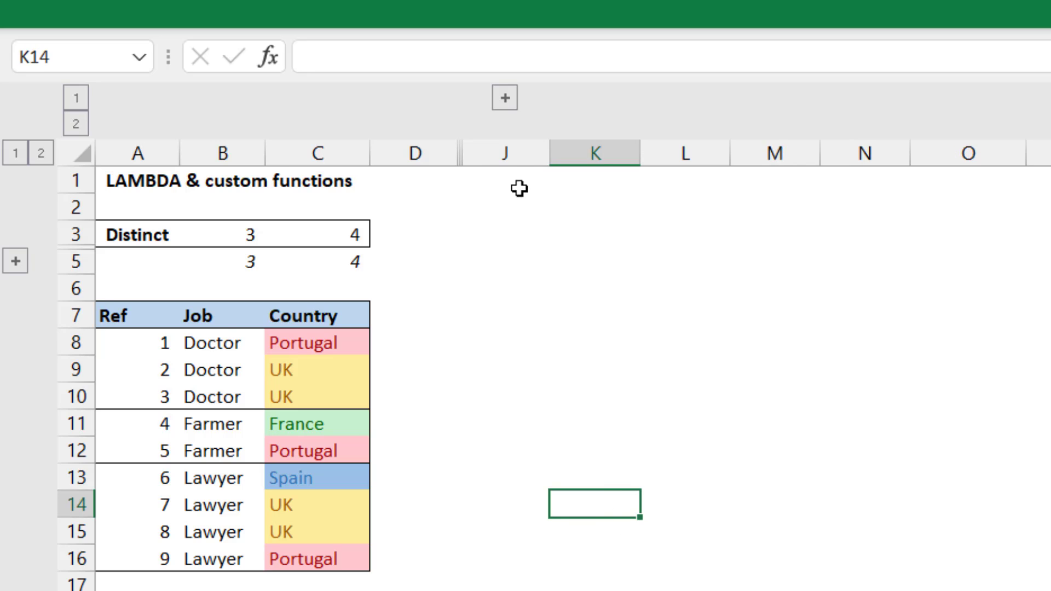
left_click(504, 98)
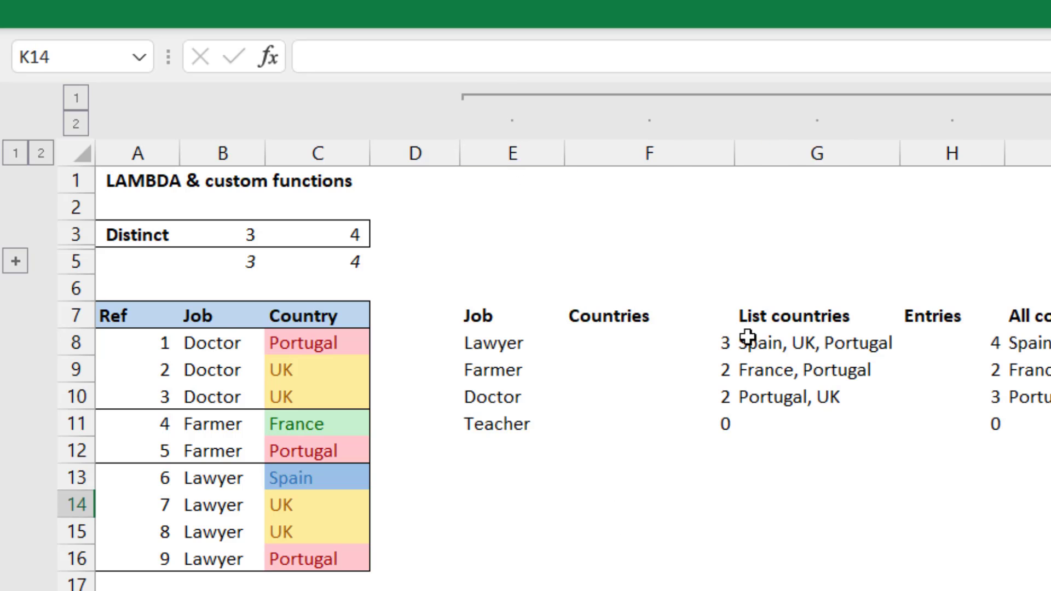
left_click(644, 342)
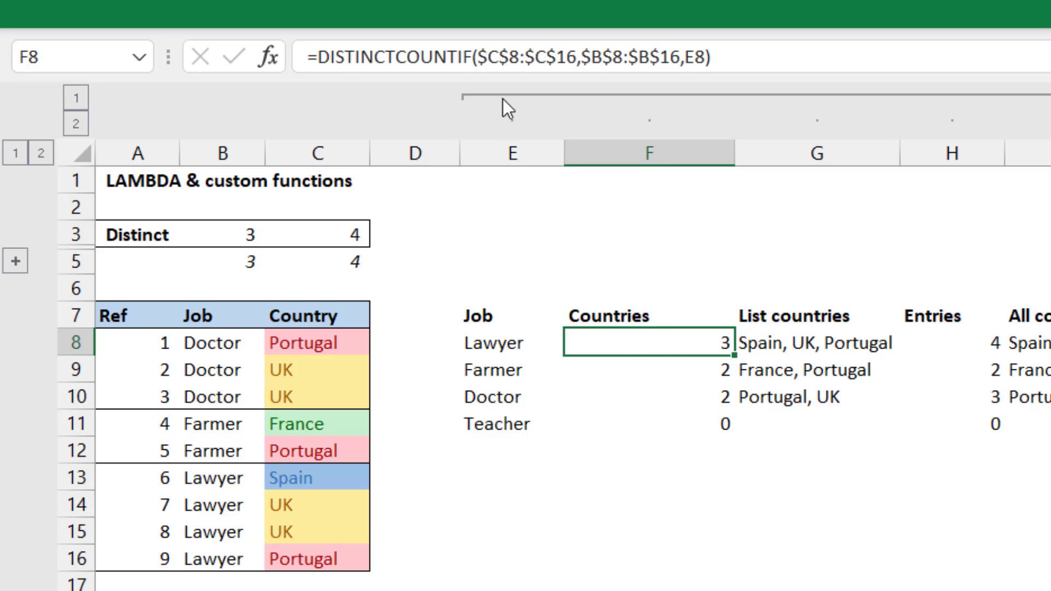
left_click(449, 56)
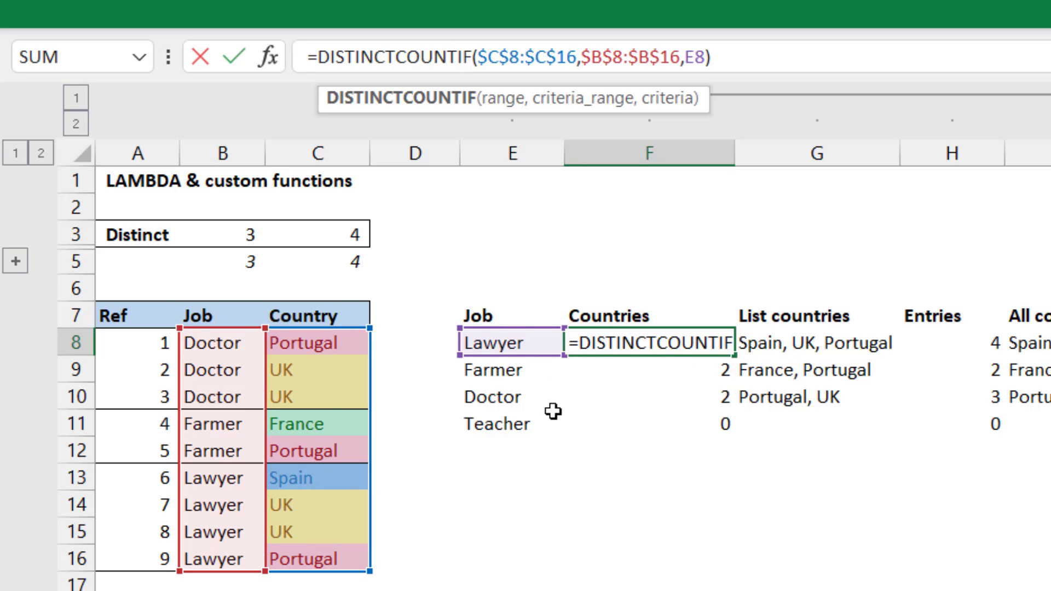
key("ctrl+Return")
left_click(636, 368)
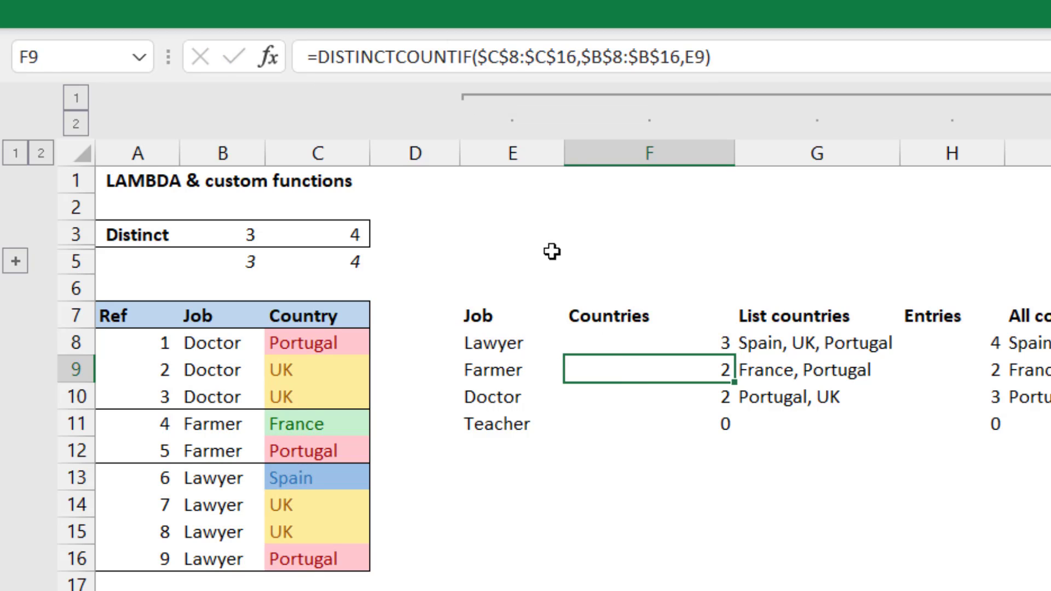
Examine the formulas in the List countries, Entries and All countries columns, comparing the distinct country lists with the full ones.
left_click(805, 344)
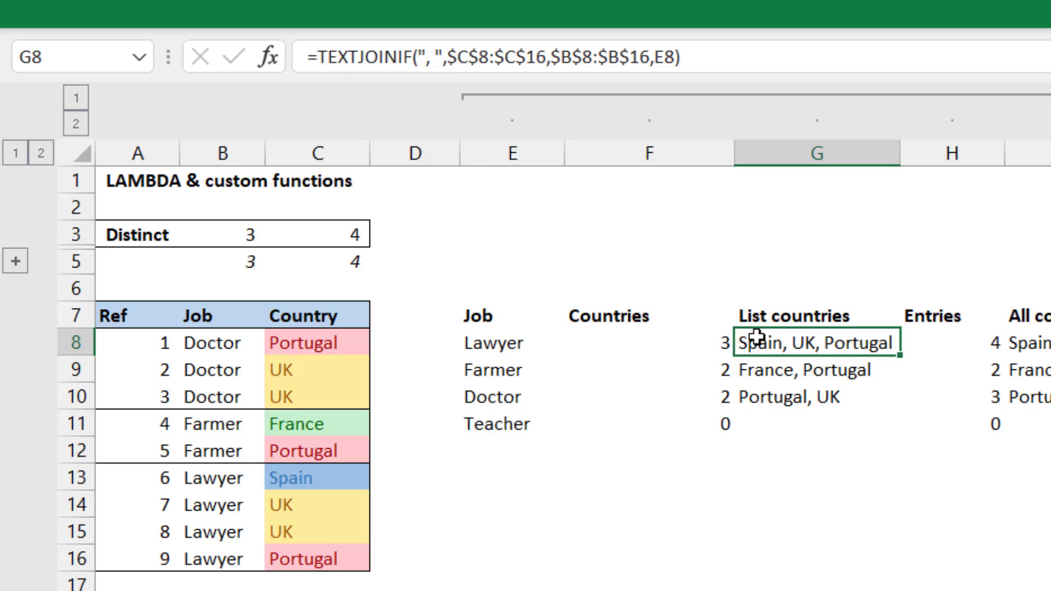
left_click(953, 338)
double_click(955, 336)
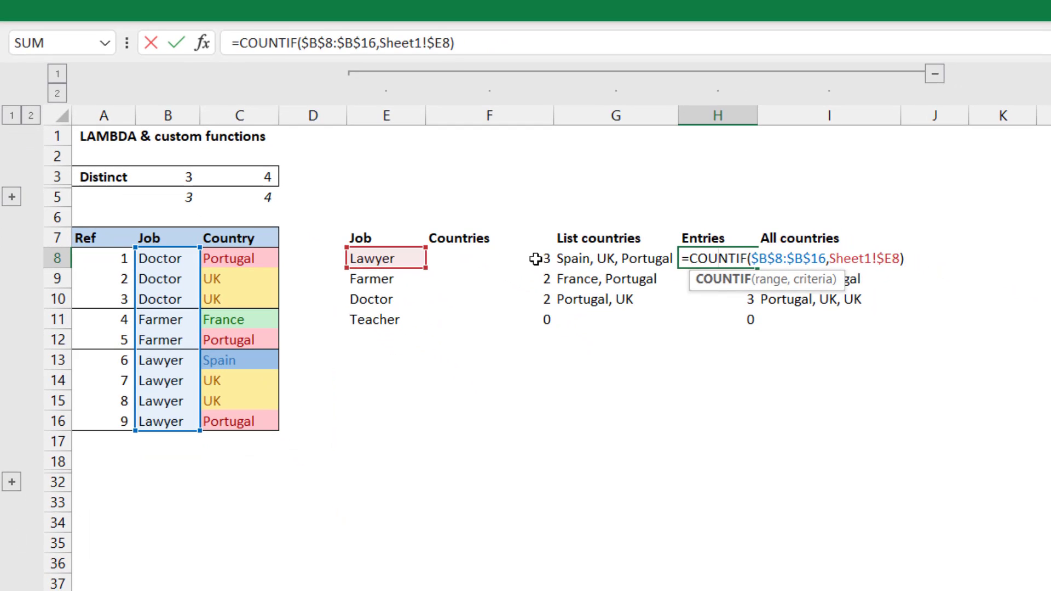
key("Escape")
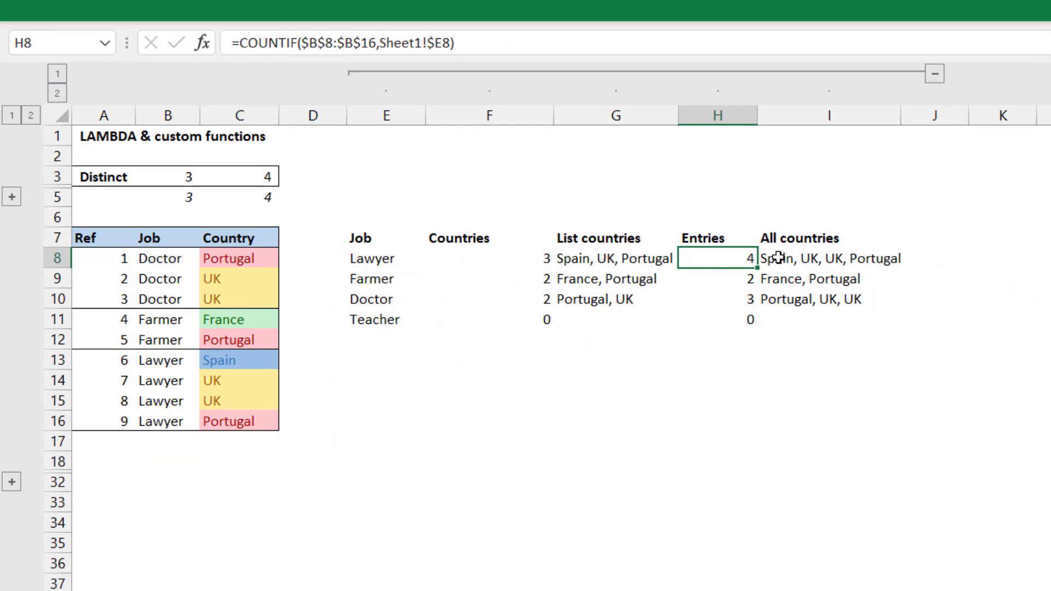
double_click(769, 258)
left_click_drag(769, 258, 909, 251)
key("Escape")
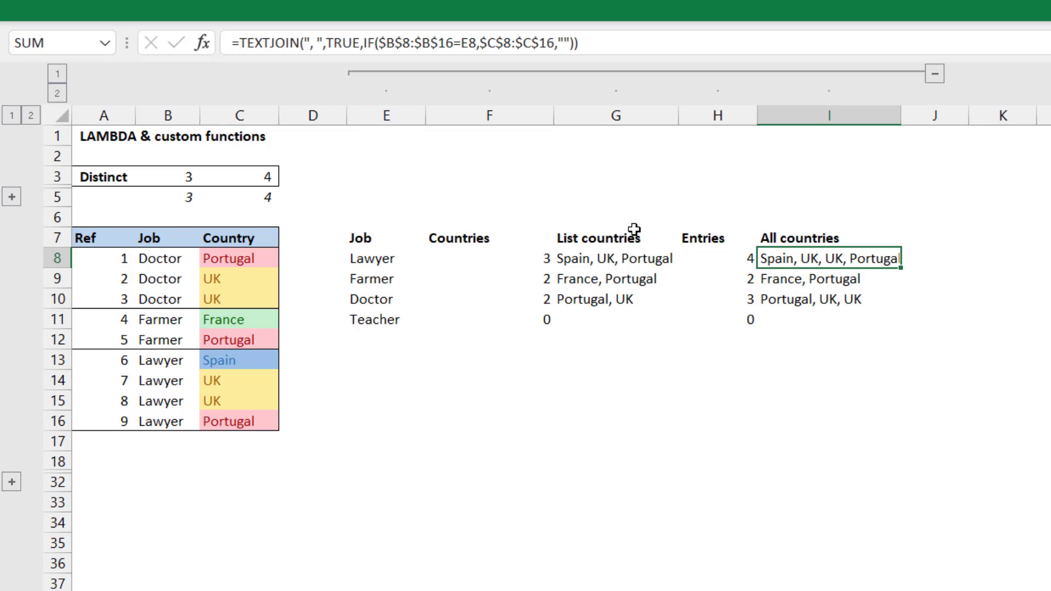
double_click(615, 263)
left_click_drag(564, 259, 638, 255)
key("Escape")
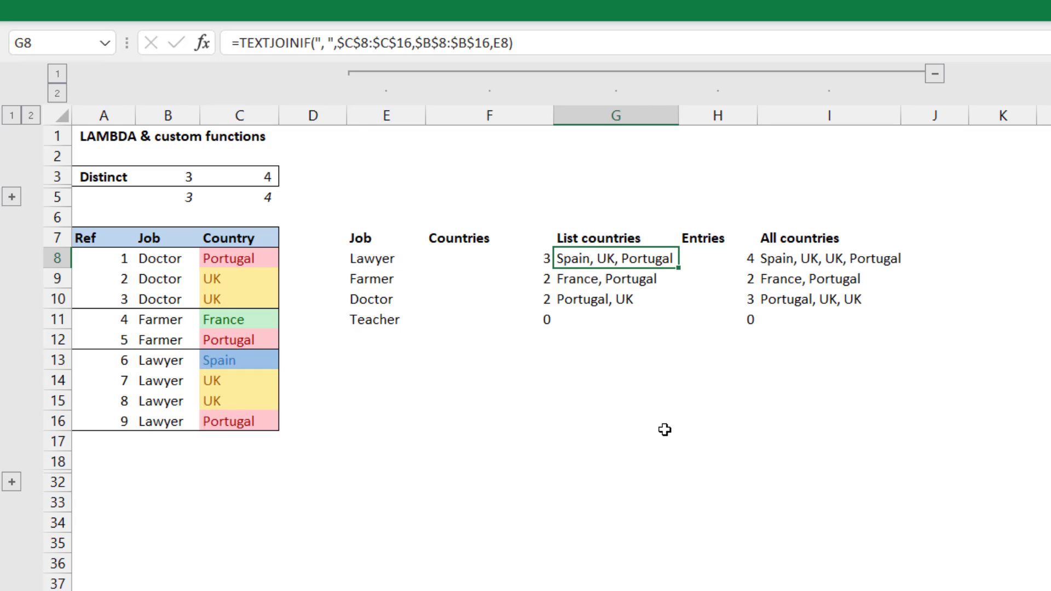
left_click(799, 291)
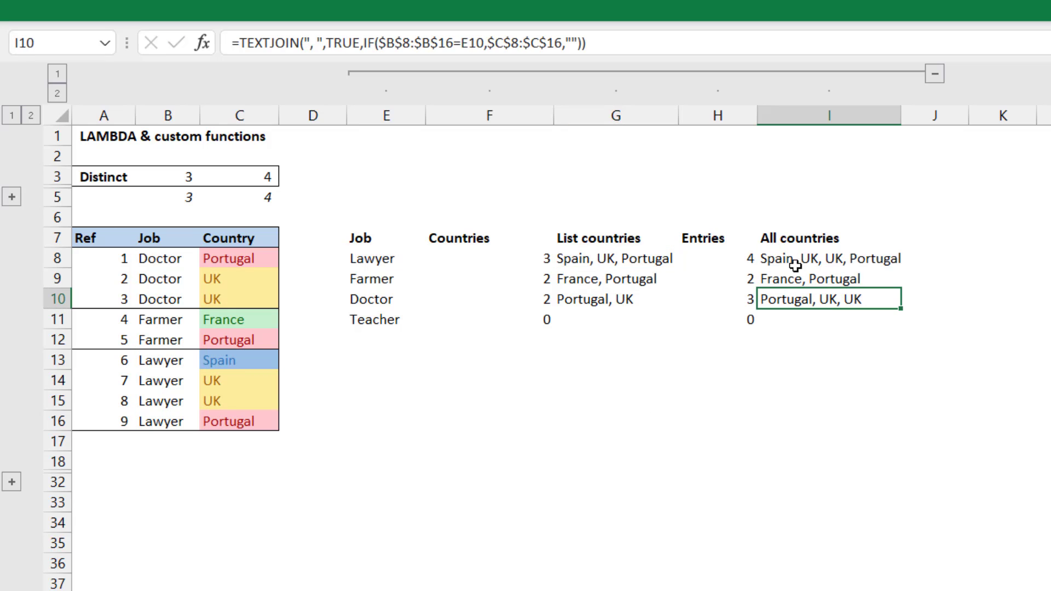
left_click(787, 264)
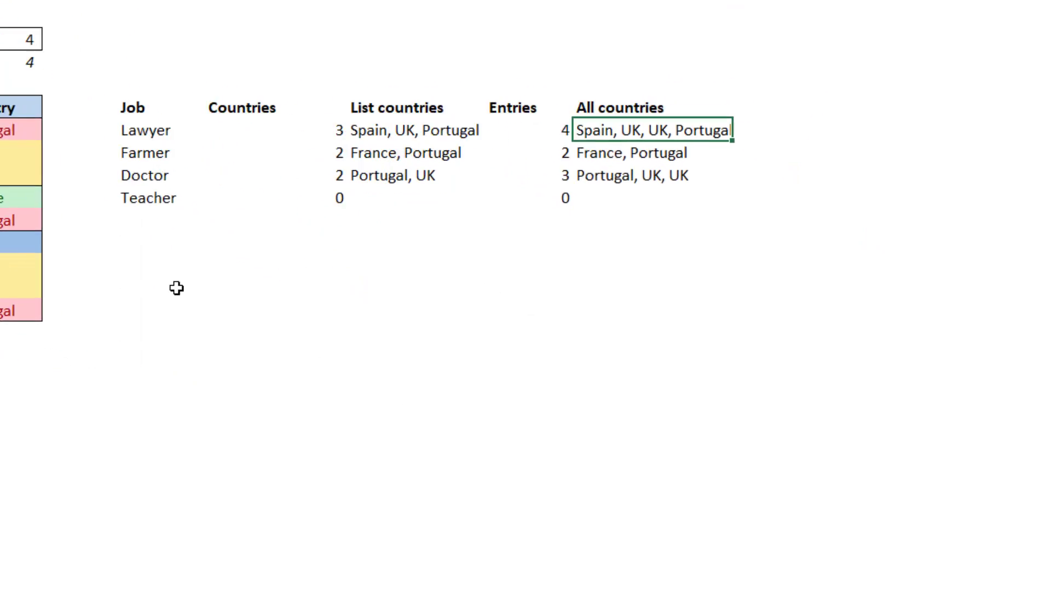
left_click(386, 442)
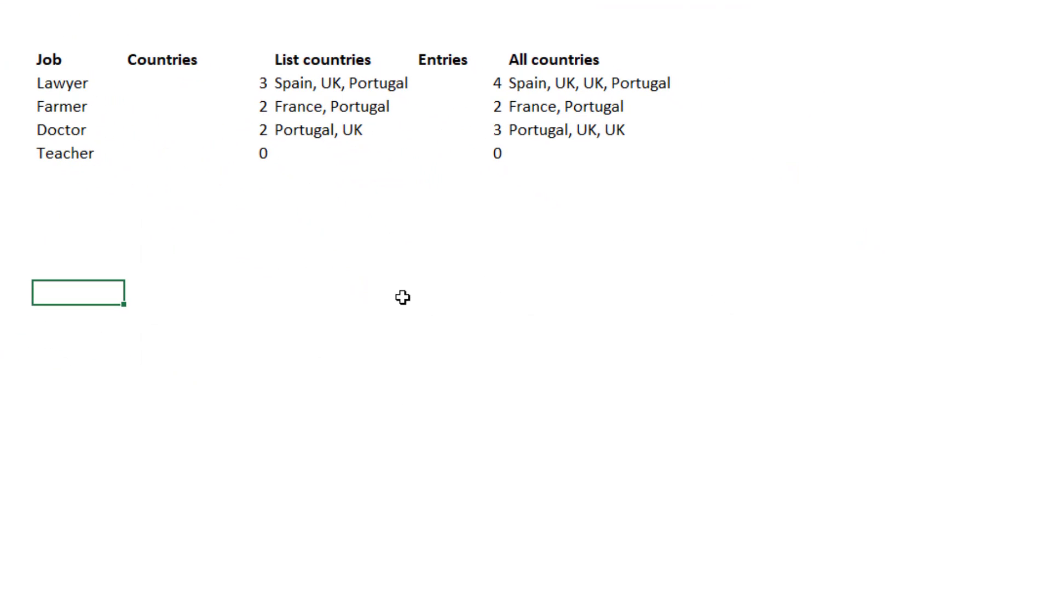
Enter a COUNTWORDS formula in K8 that counts the words in the Lawyer row's All countries cell.
left_click(795, 78)
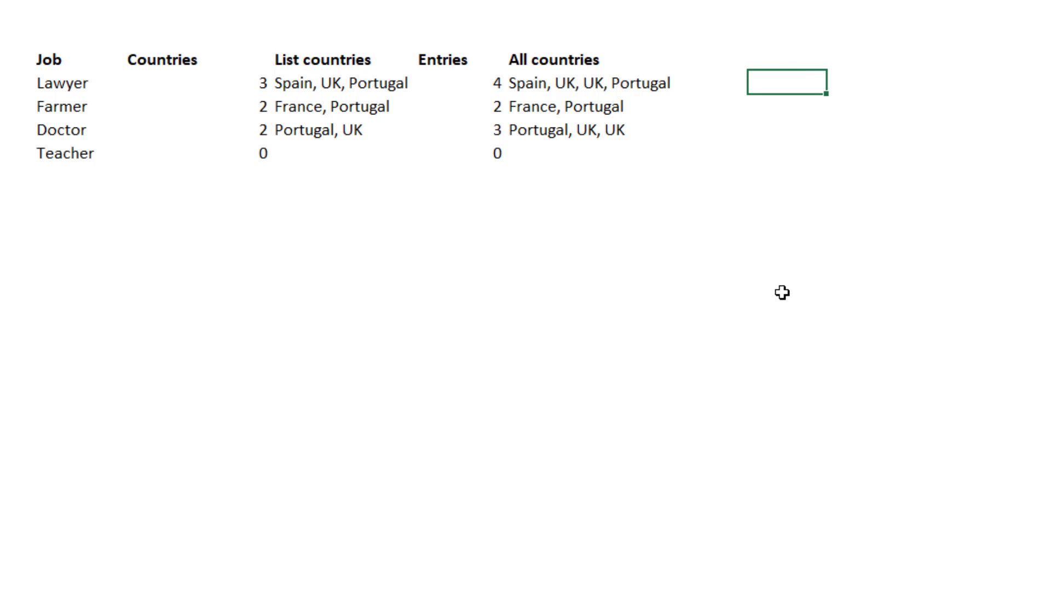
type("=countw")
key("Tab")
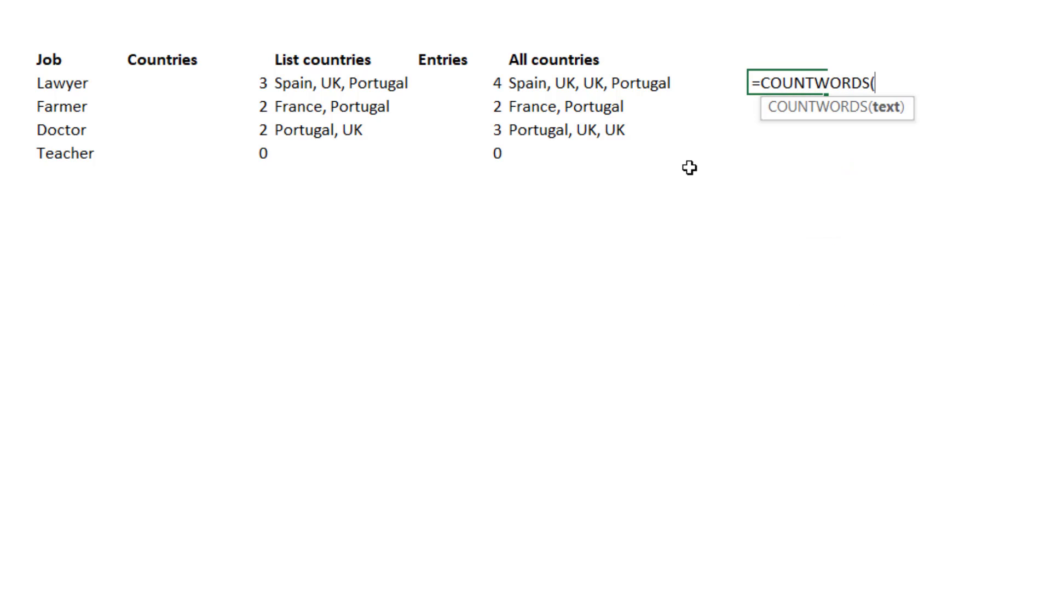
left_click(557, 85)
type(")")
key("Return")
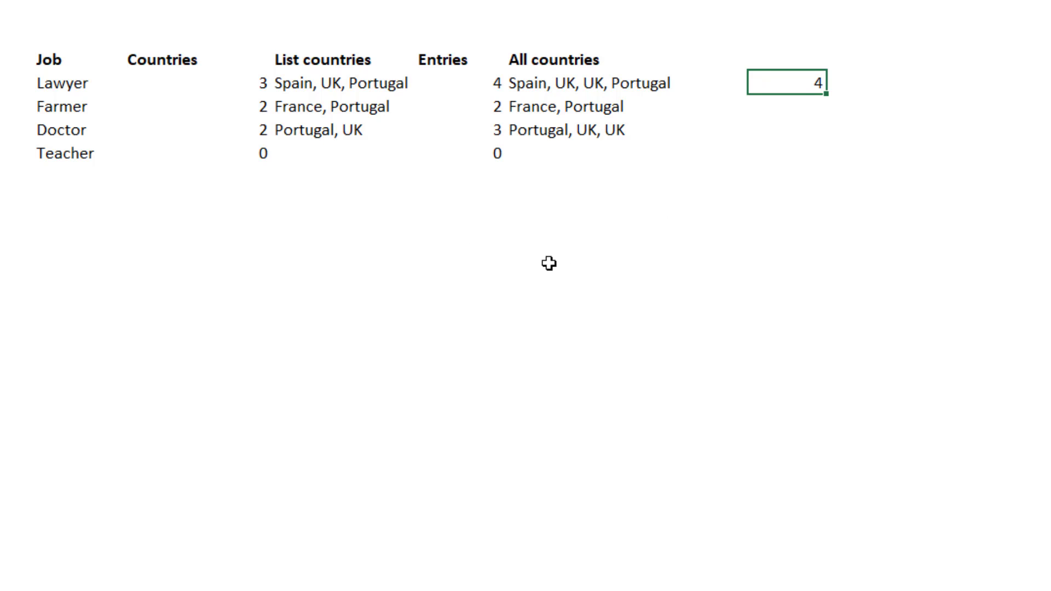
Enter =TEXTREVERSE(G8) in L8 to reverse the Lawyer row's List countries text.
left_click(889, 79)
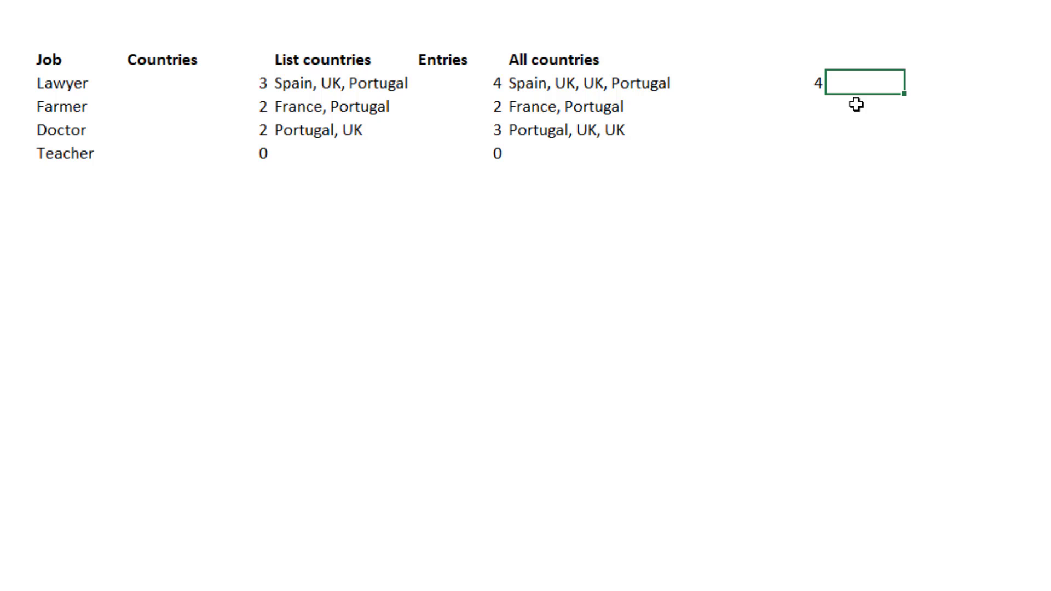
type("=reve")
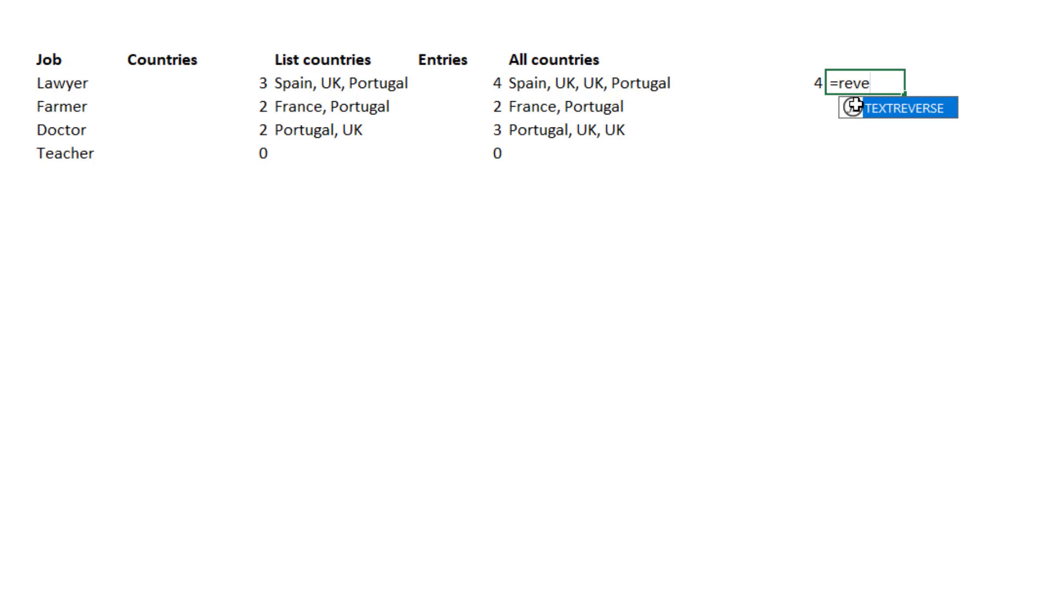
key("Tab")
left_click(331, 84)
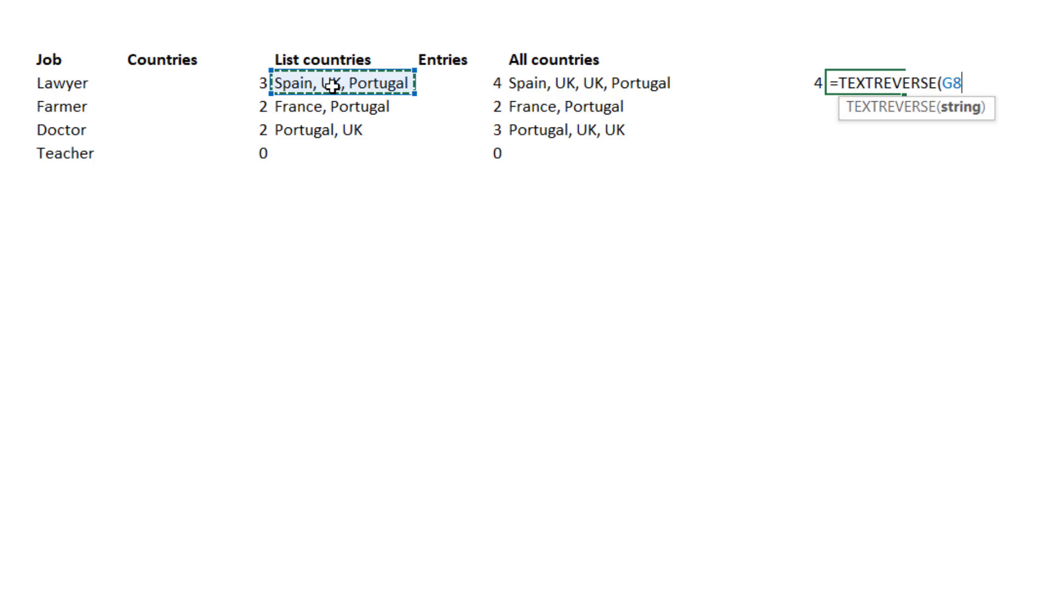
type(")")
key("ctrl+Return")
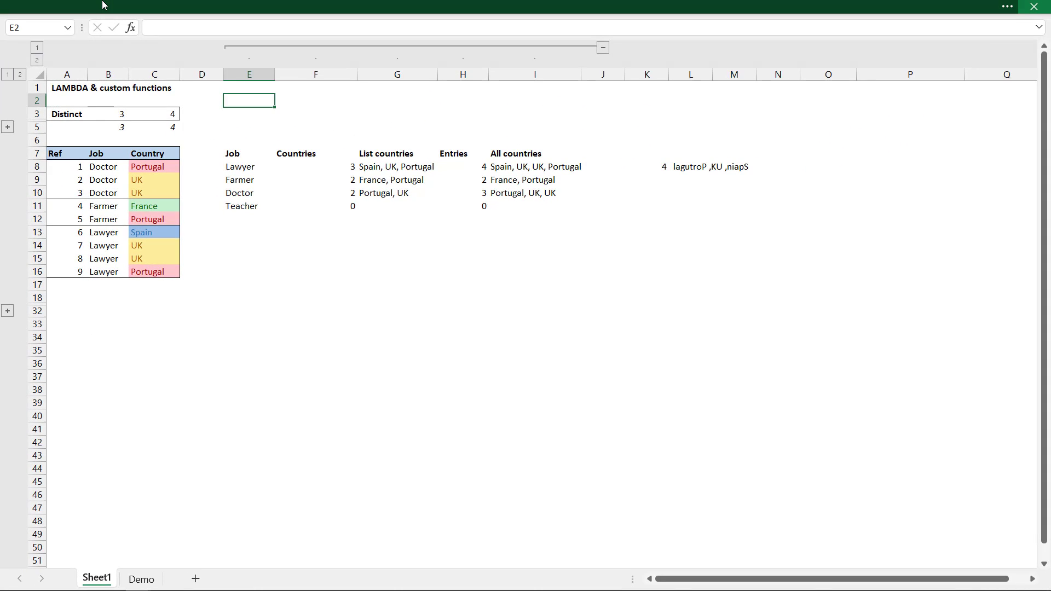
Create a blank workbook and check which function suggestions appear for =di in A1, leaving the cell empty.
left_click(109, 9)
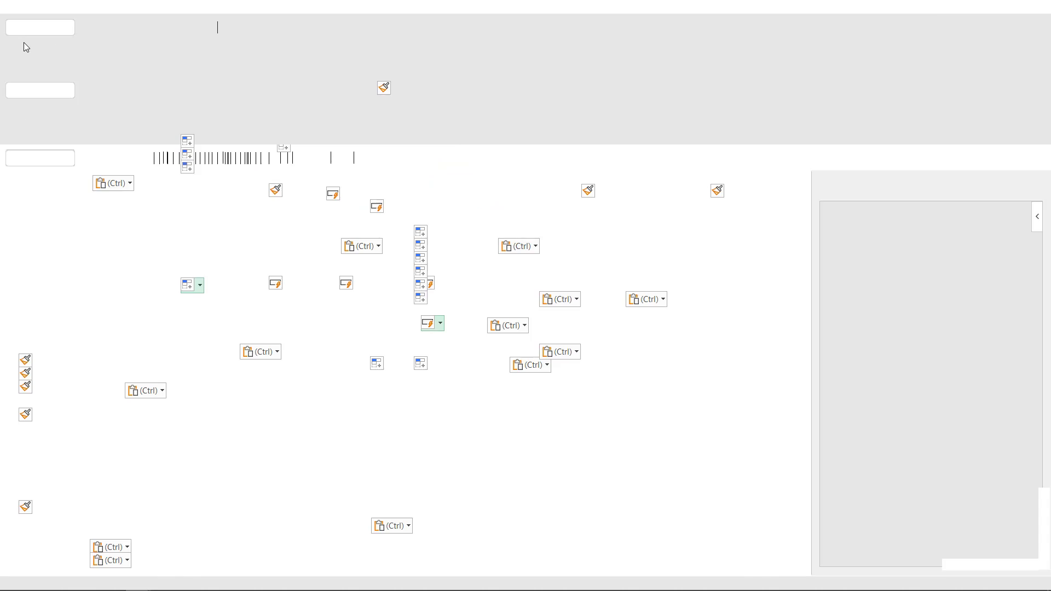
left_click(24, 42)
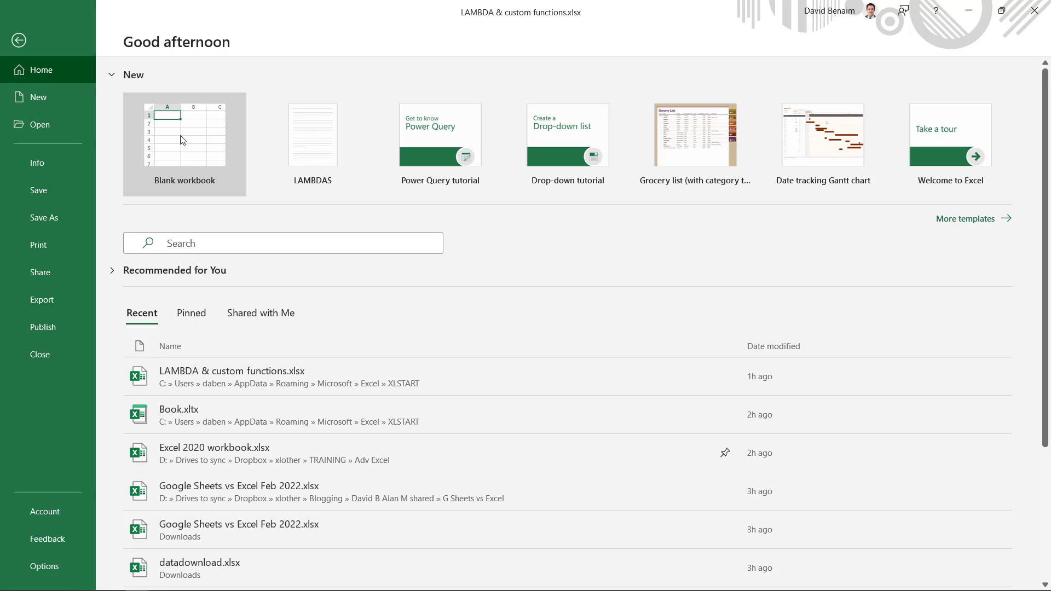
left_click(182, 140)
type("=di")
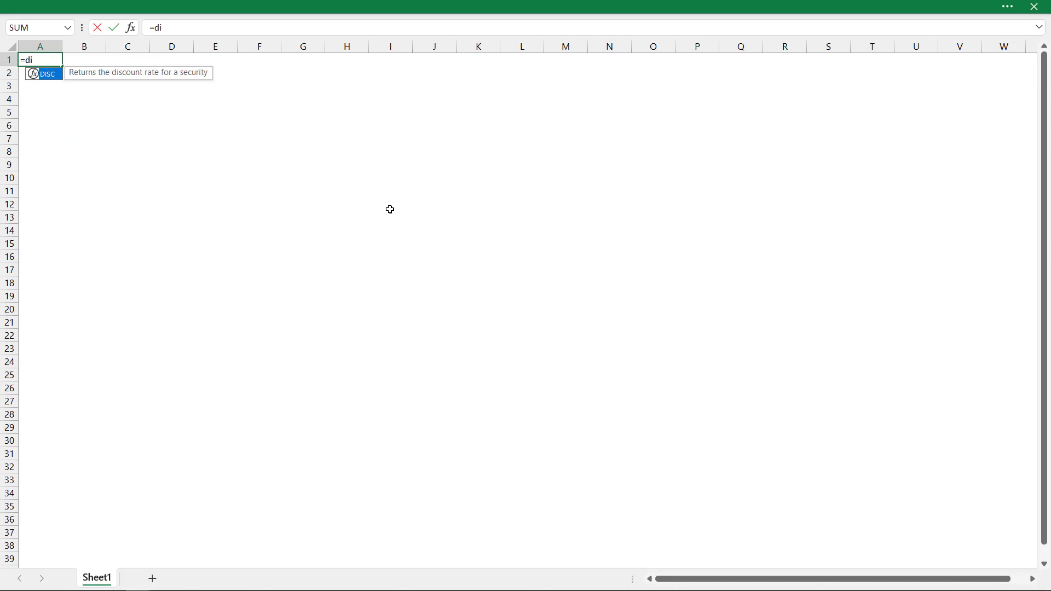
key("Escape")
key("Escape")
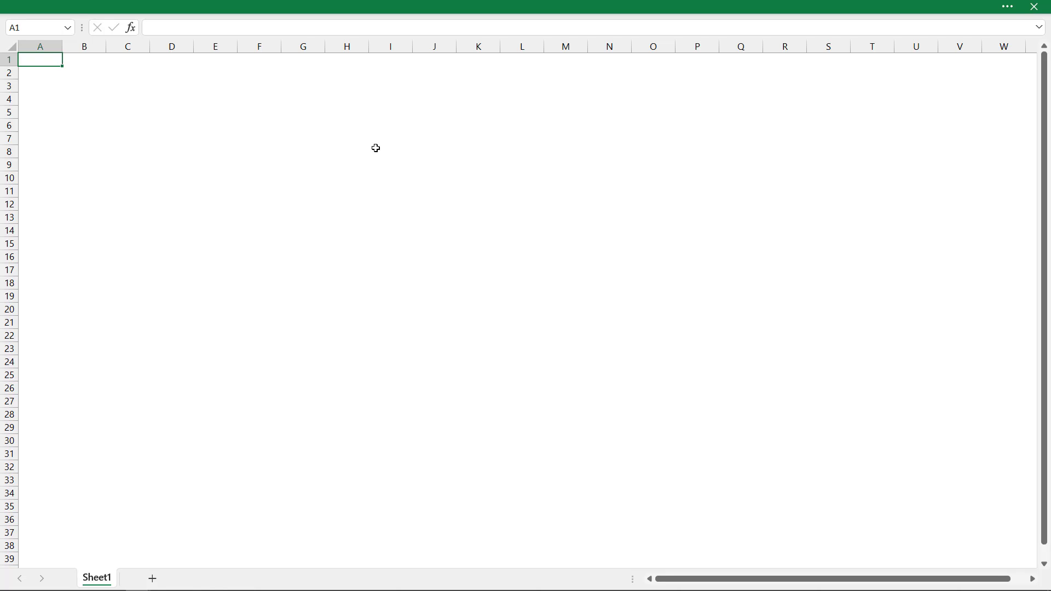
Switch to Book7, search the Office Add-ins store for "advanced formula" and install the Advanced formula environment add-in.
key("alt+Tab")
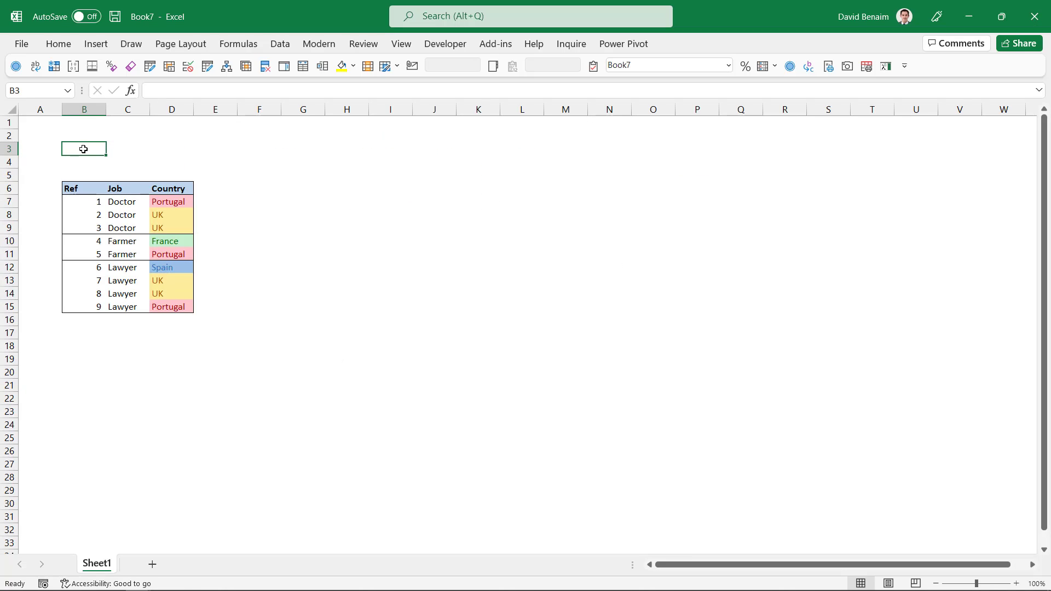
left_click(96, 47)
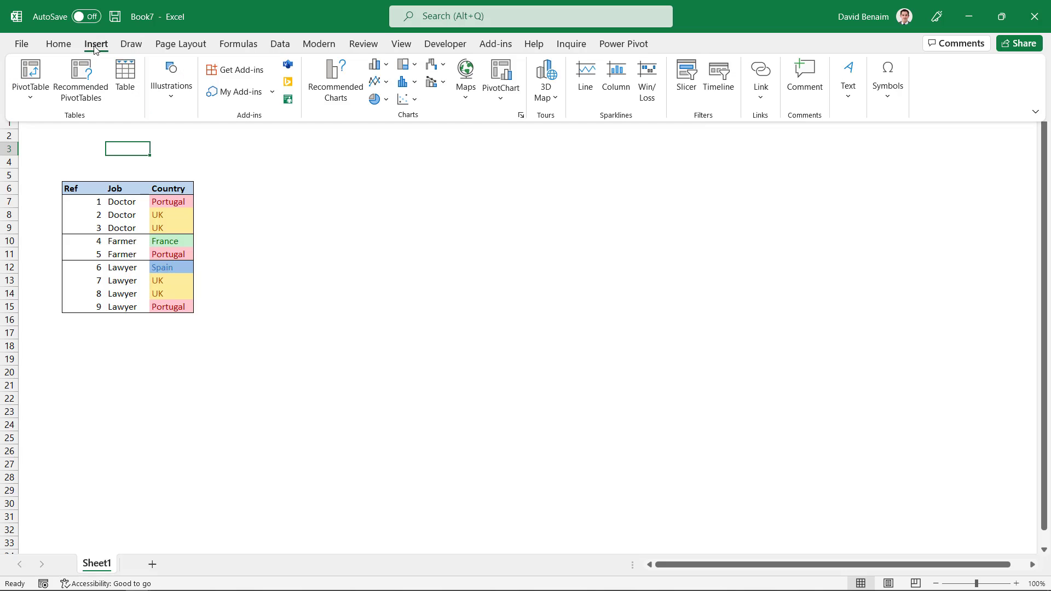
left_click(239, 70)
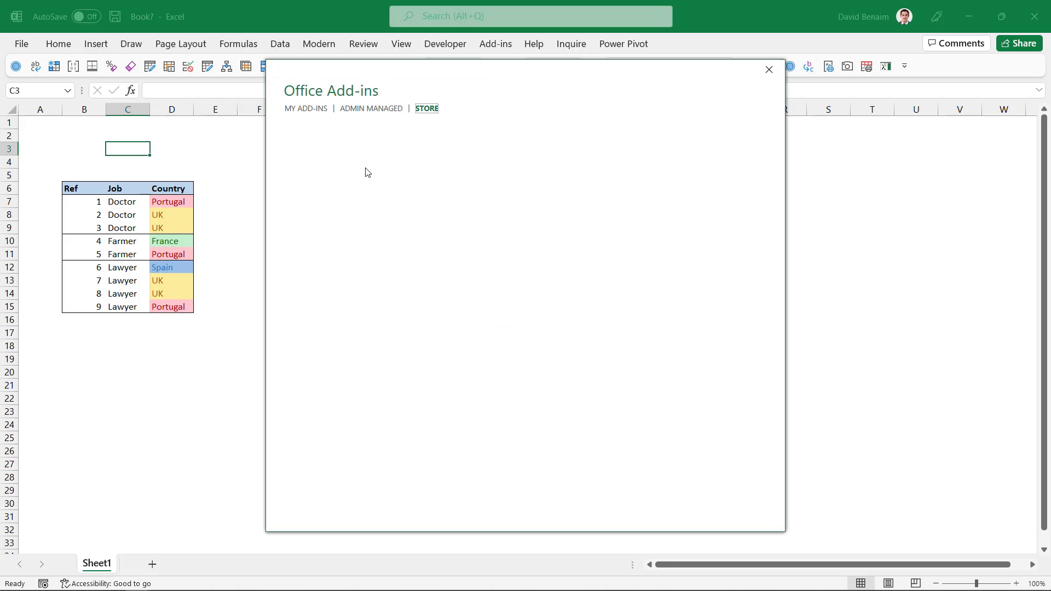
left_click(348, 166)
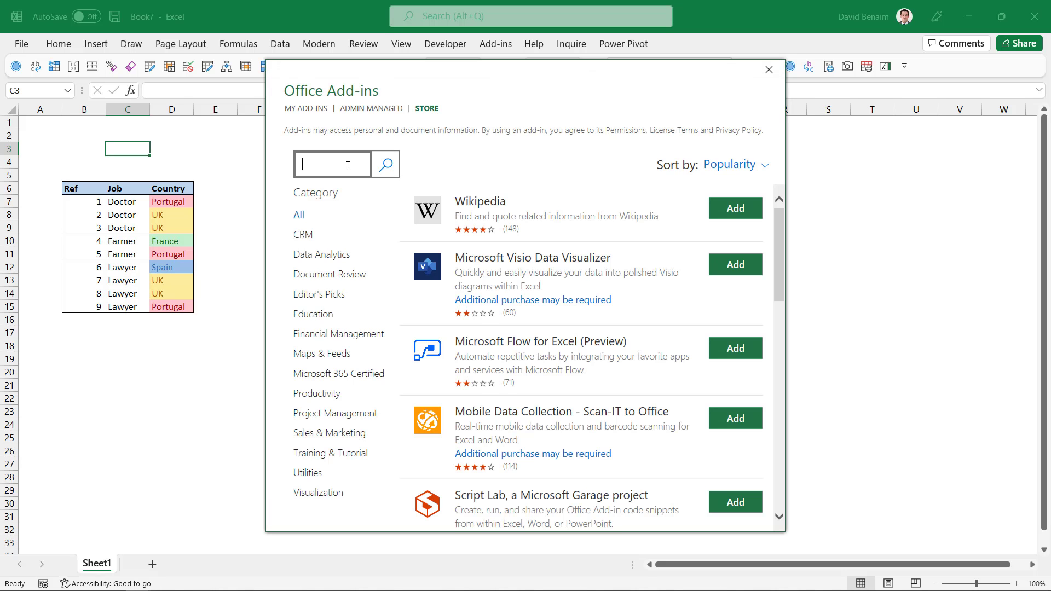
type("advanced form")
key("Return")
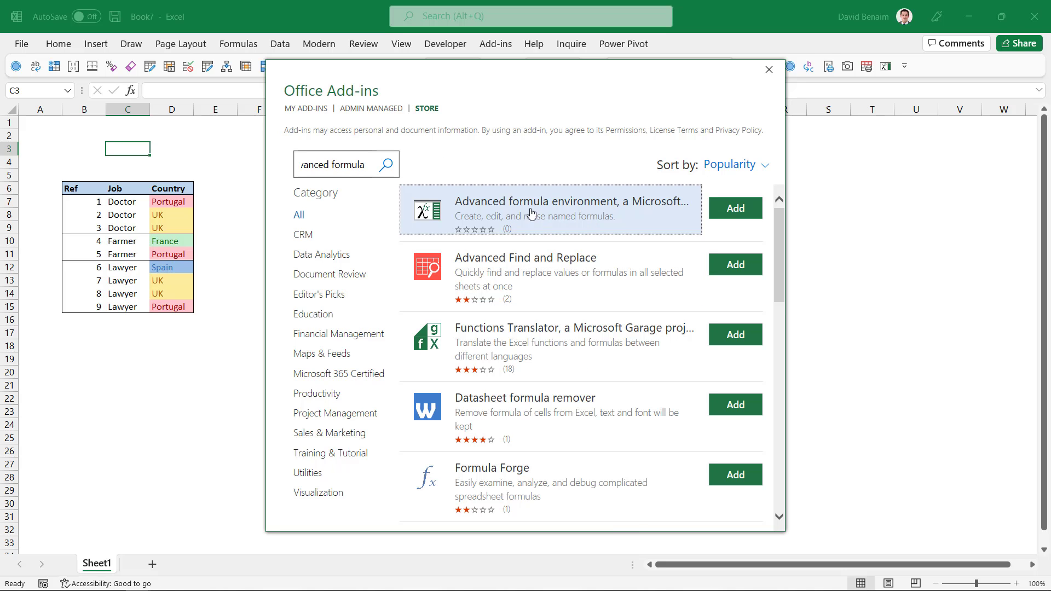
left_click(724, 210)
left_click(655, 319)
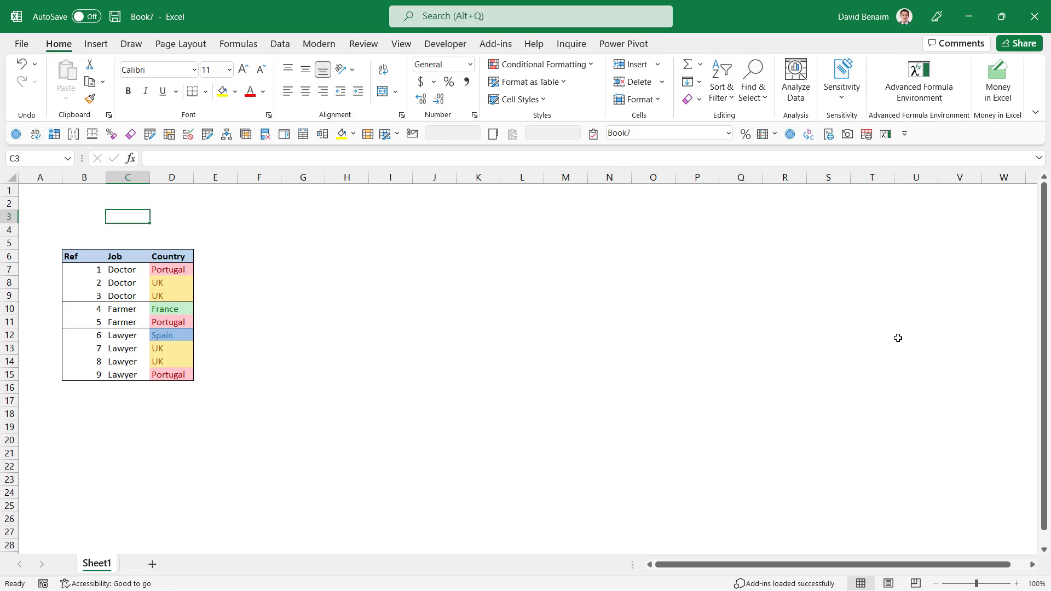
Customize the ribbon so the Advanced Formula Environment group moves from Home to the end of Formulas.
right_click(907, 98)
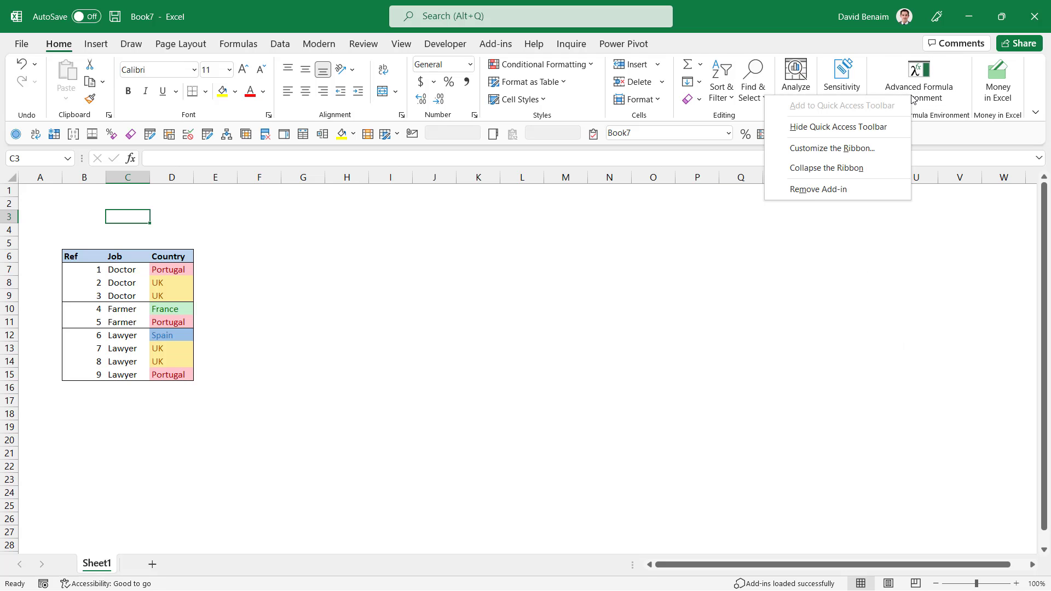
left_click(869, 149)
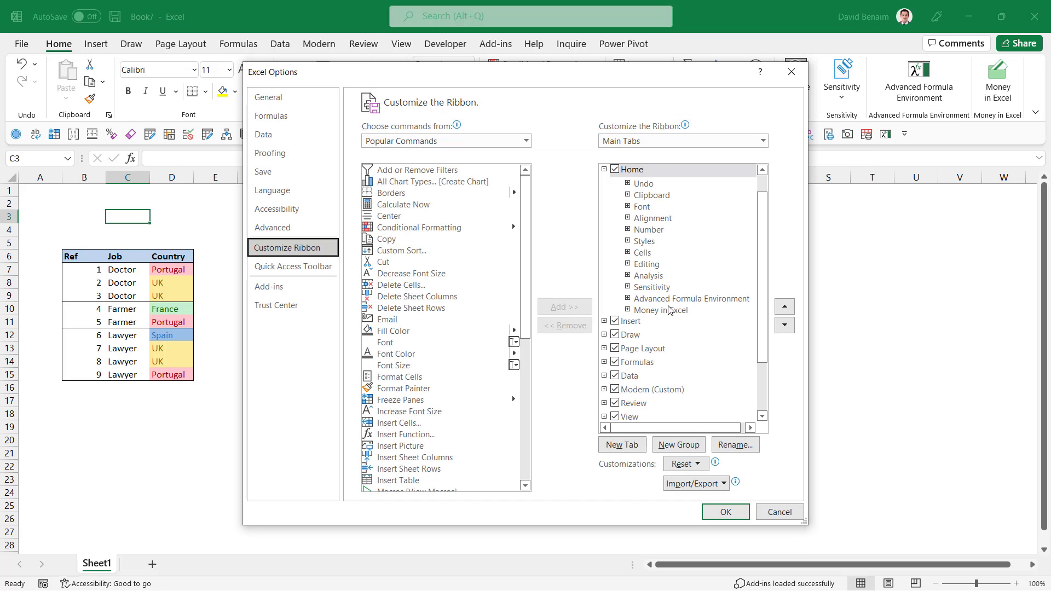
left_click(673, 301)
left_click_drag(673, 306, 655, 363)
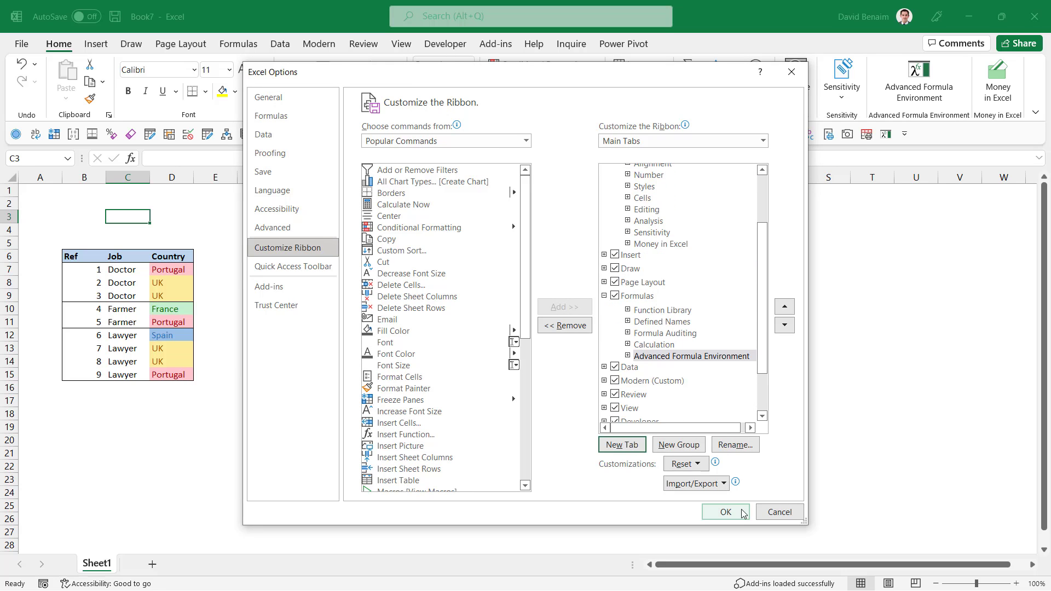
left_click(726, 512)
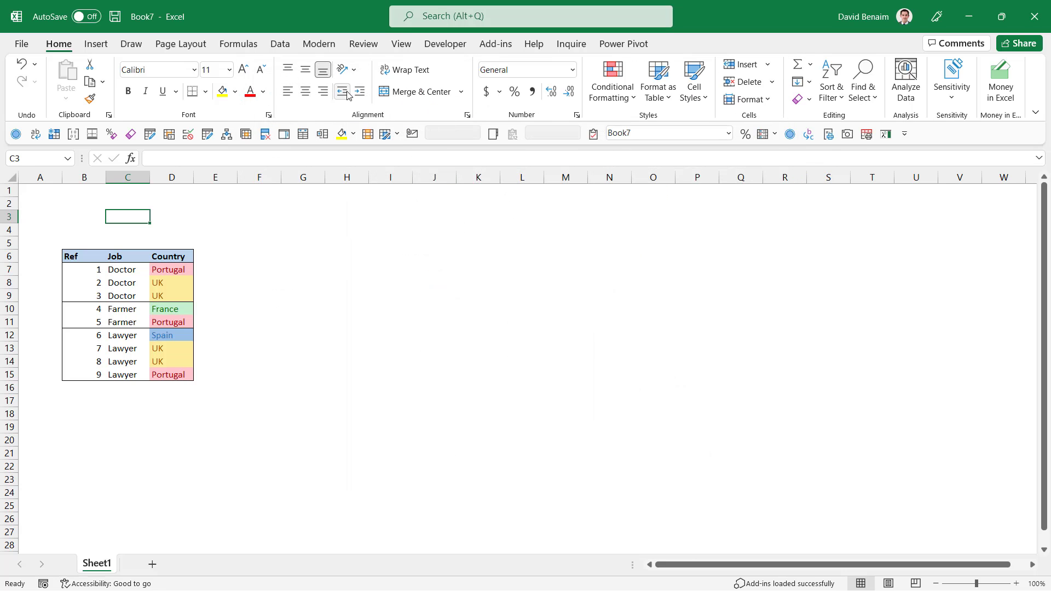
left_click(240, 44)
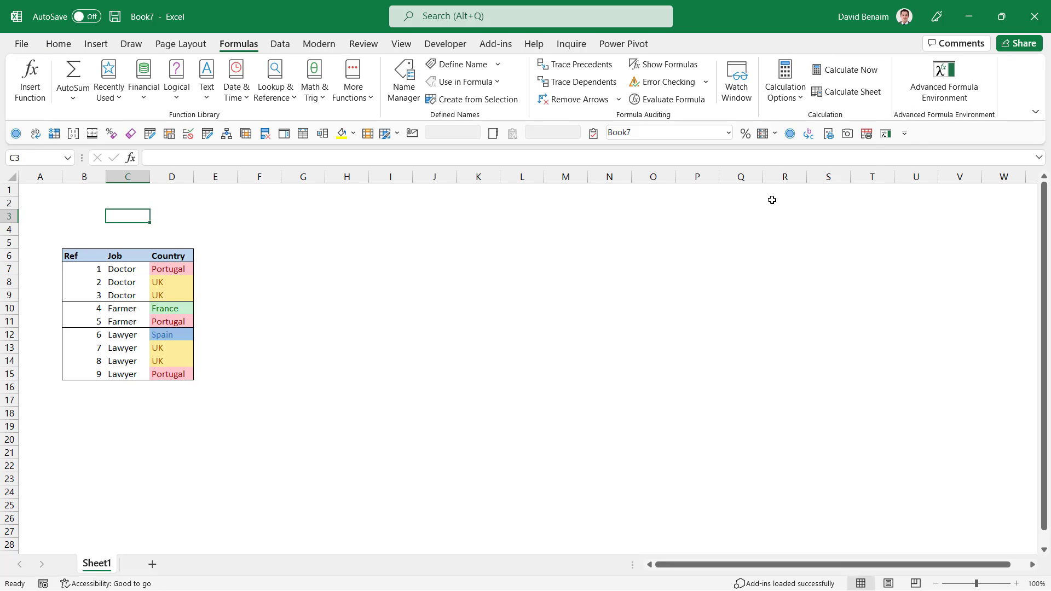
Launch the Advanced Formula Environment add-in beside the sheet and make sure the Quick Access Toolbar is shown.
right_click(935, 86)
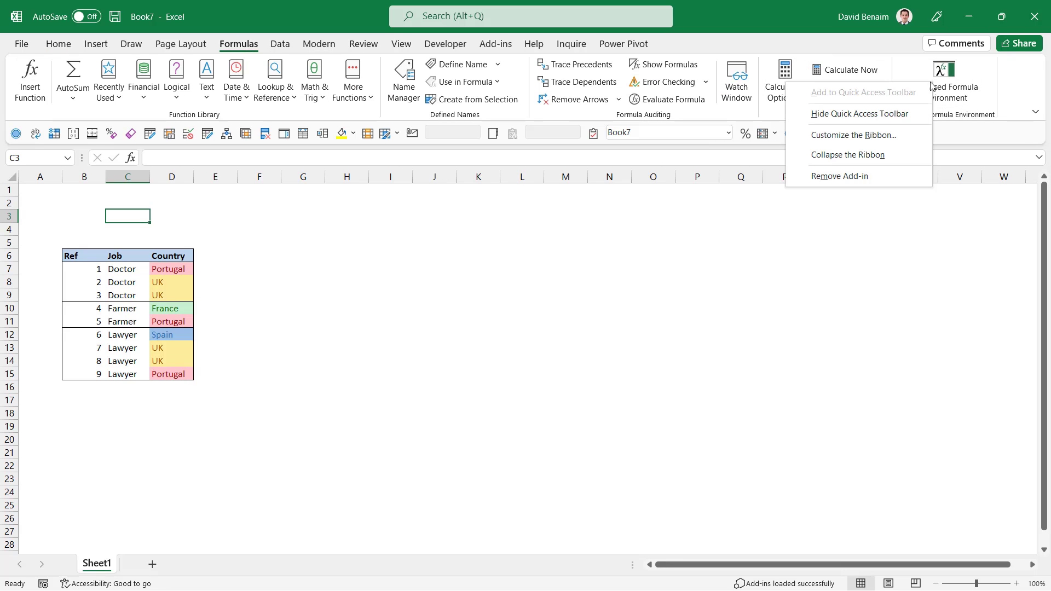
left_click(860, 94)
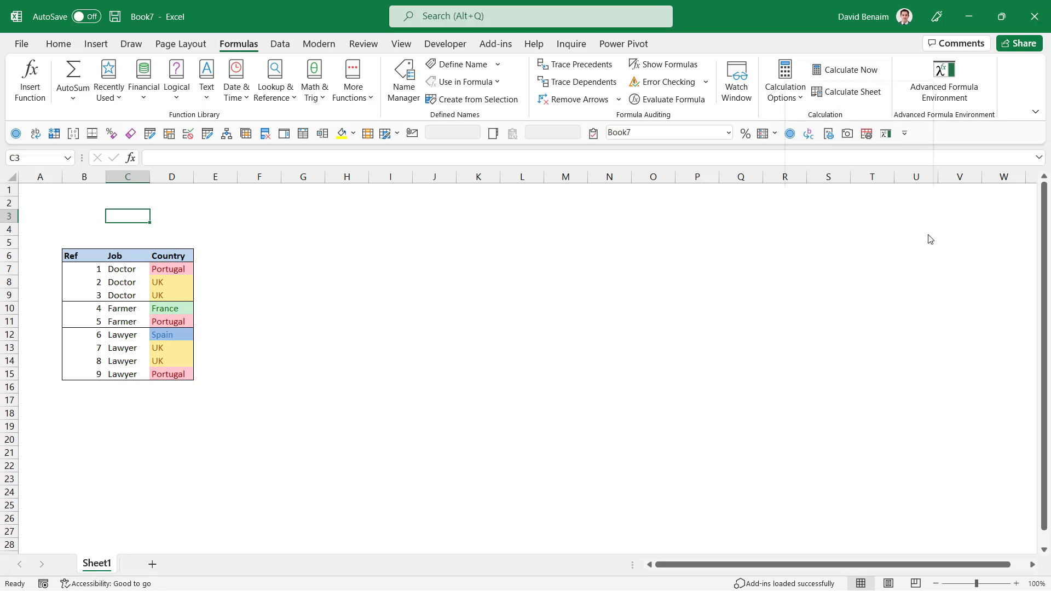
left_click(886, 134)
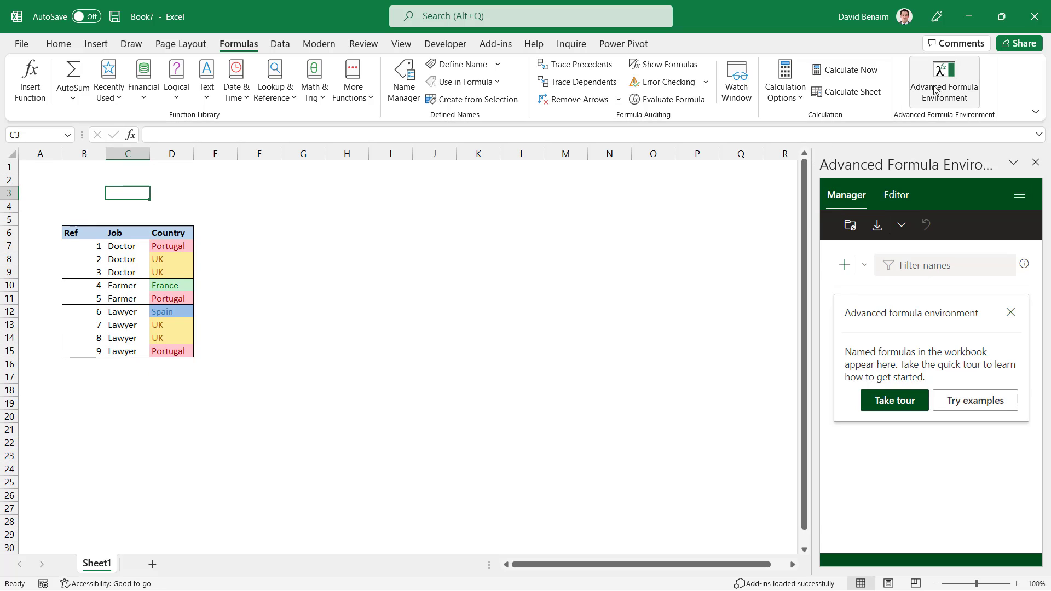
right_click(825, 70)
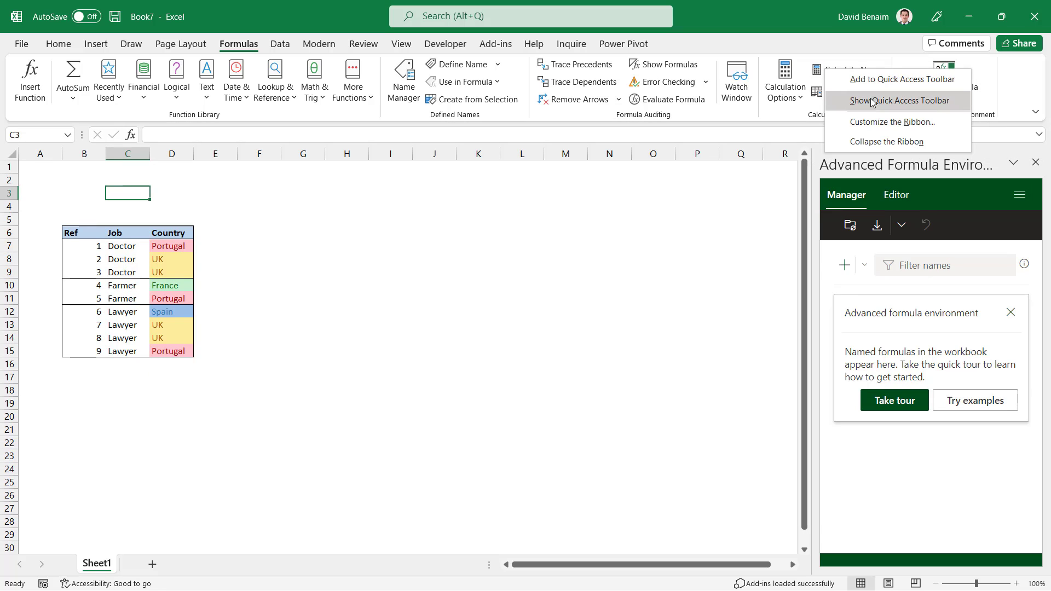
left_click(919, 104)
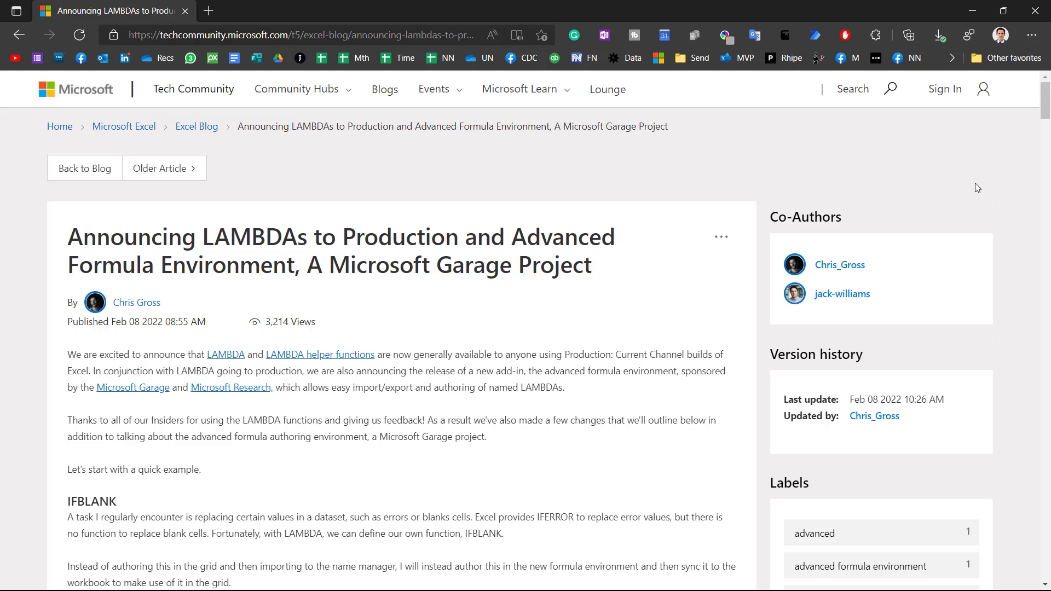
Open the aka.ms/LAMBDAGist link from Microsoft's LAMBDA announcement article and copy the redirected GitHub Gist URL.
left_click_drag(1047, 101, 1044, 430)
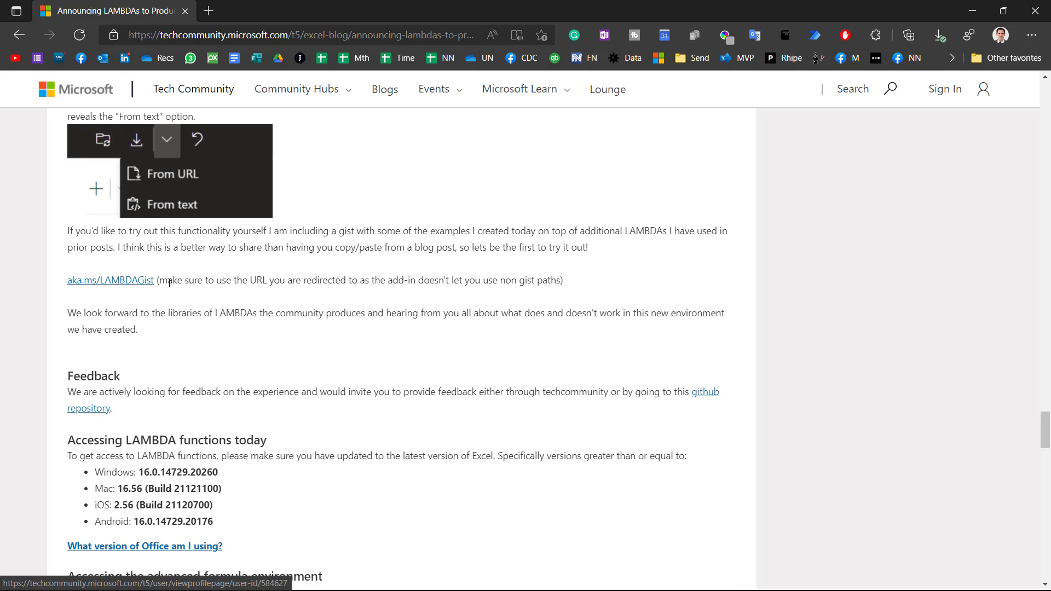
left_click(134, 281)
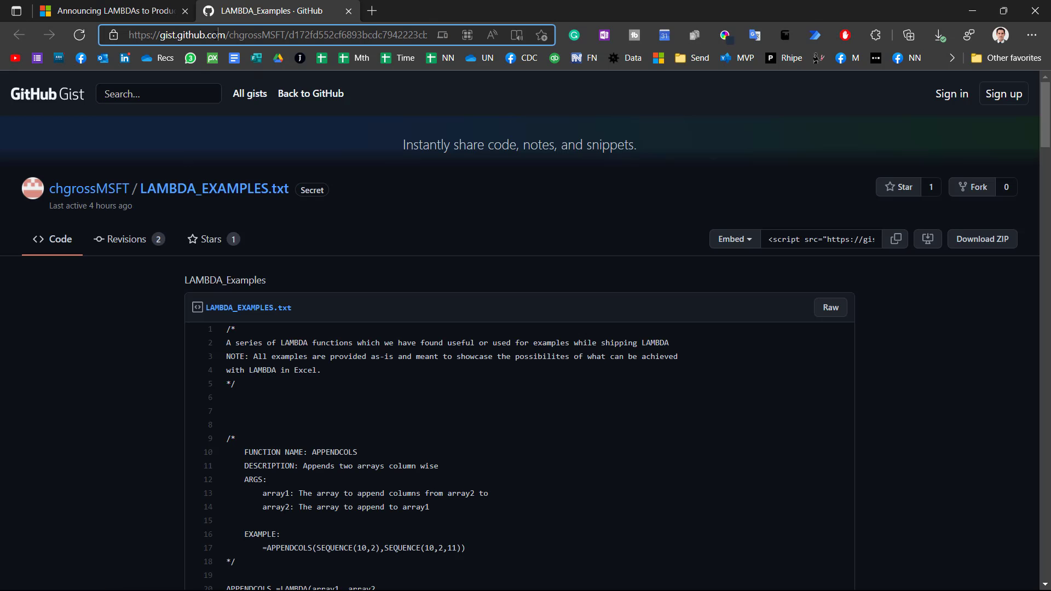
left_click(217, 37)
right_click(218, 37)
left_click(264, 137)
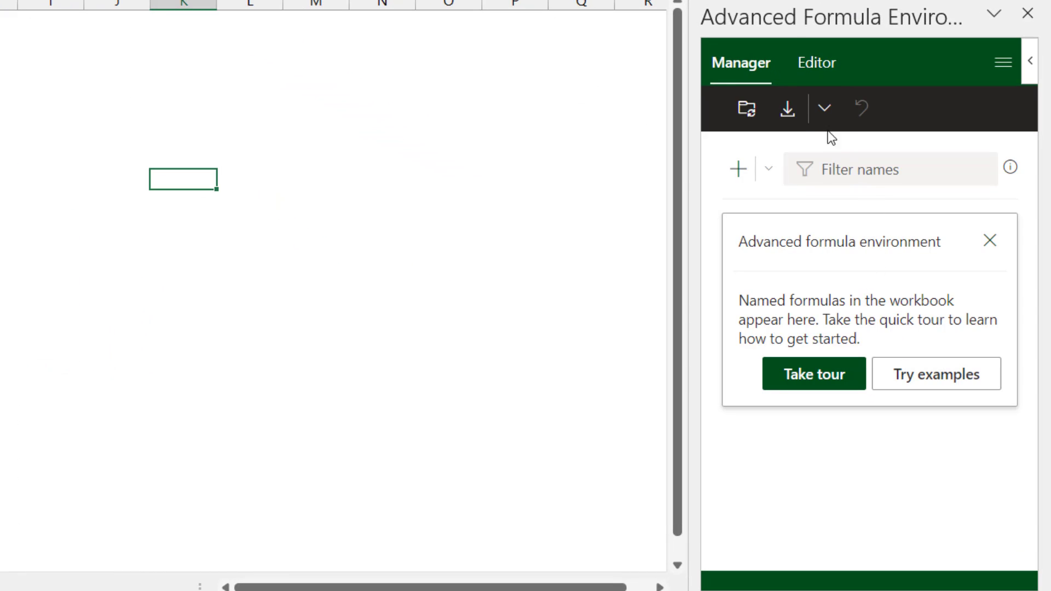
Import the example LAMBDA formulas into Book7 from the copied GitHub Gist URL, without adding them to a new namespace.
left_click(825, 112)
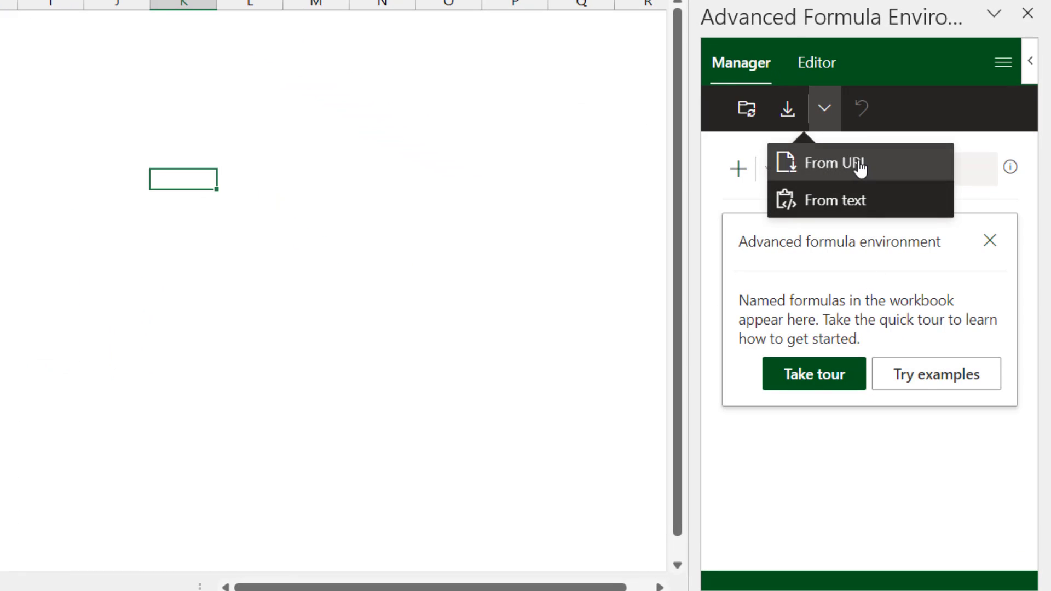
left_click(850, 161)
right_click(799, 297)
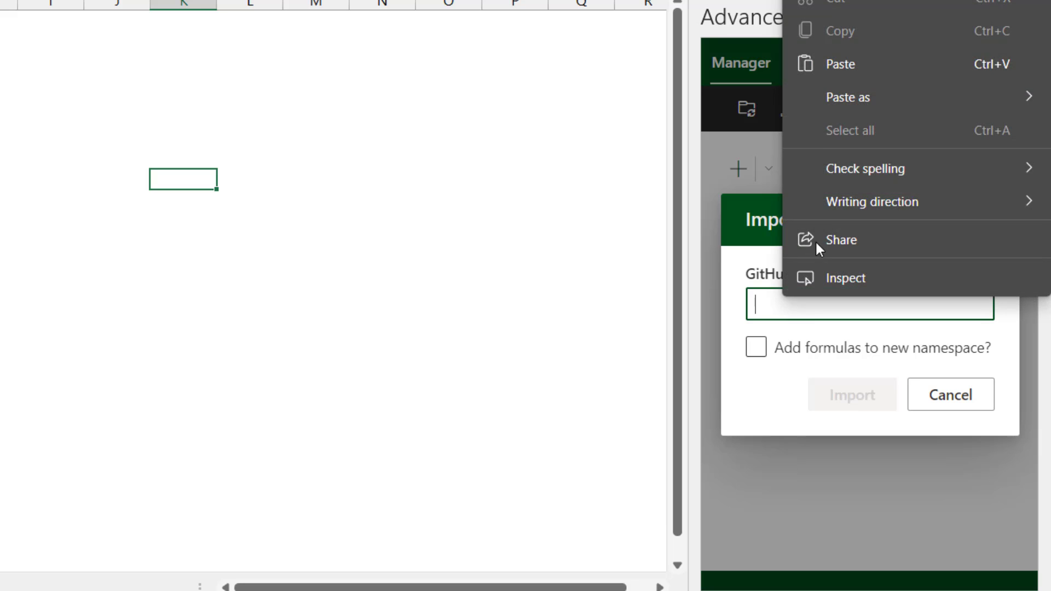
left_click(873, 65)
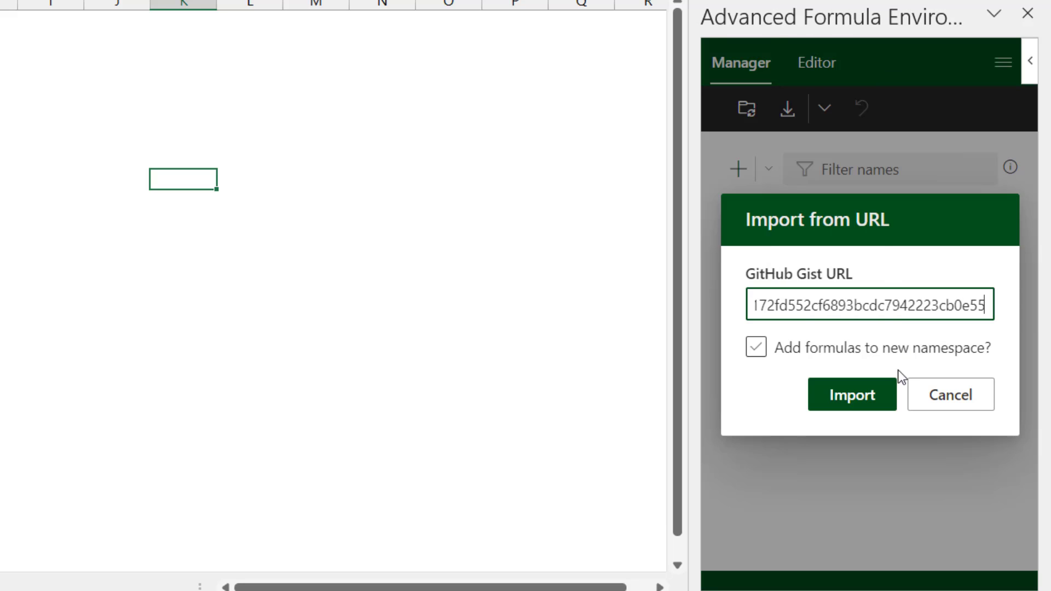
left_click(853, 404)
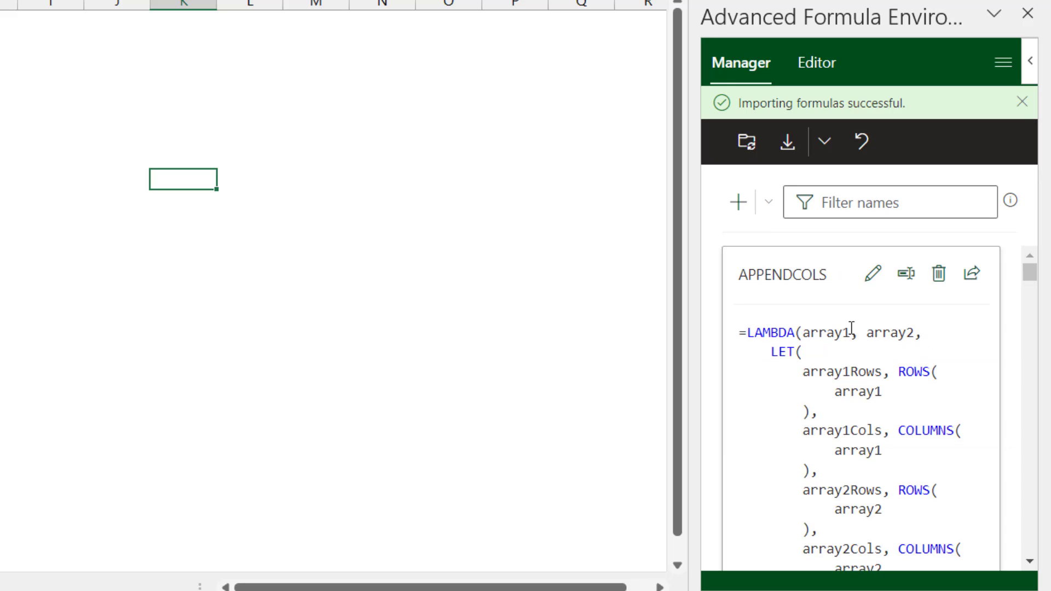
Review the imported LAMBDA formulas in the Advanced Formula Environment and their entries in the Name Manager.
scroll(852, 329, "down", 15)
scroll(838, 320, "down", 20)
scroll(837, 317, "up", 20)
left_click(748, 144)
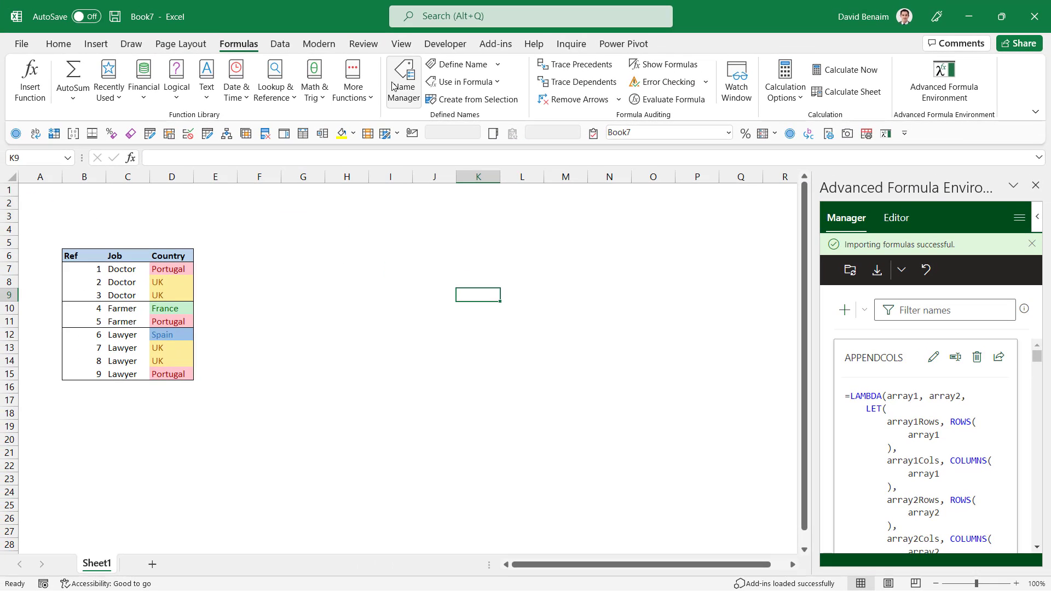
left_click(401, 88)
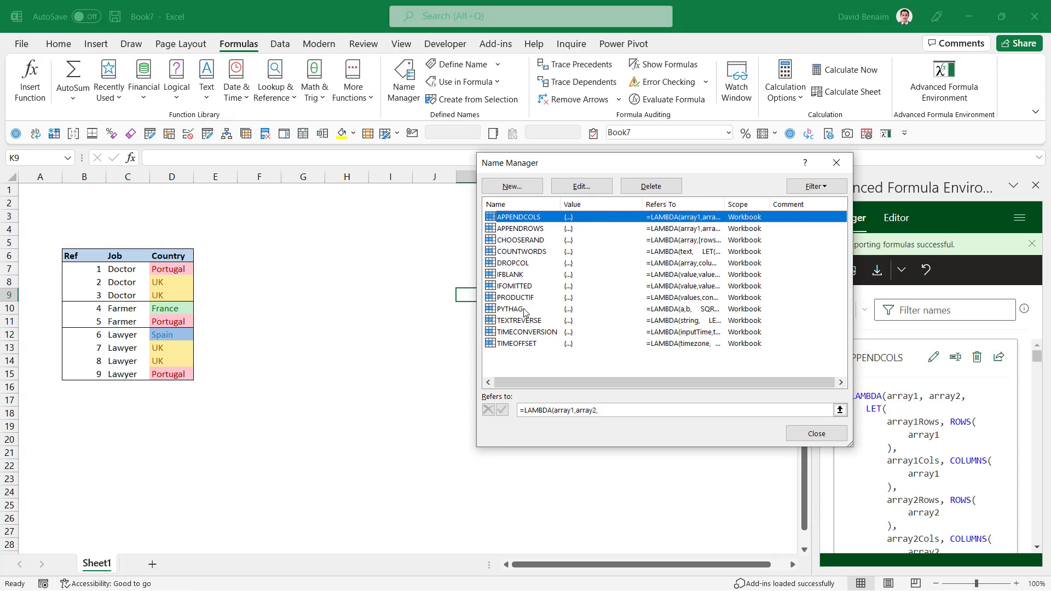
left_click(836, 162)
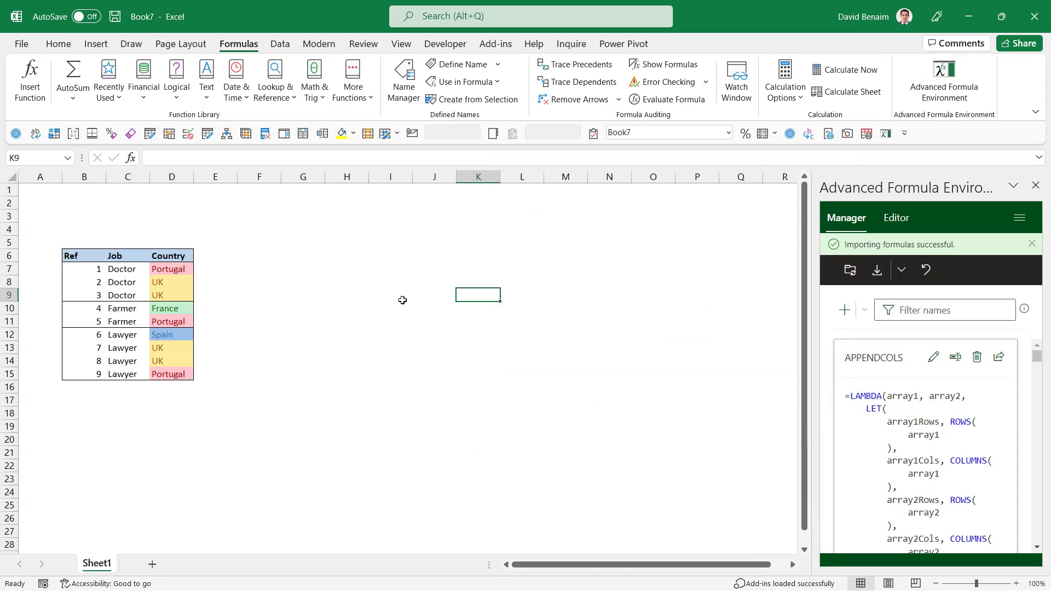
Enter =TEXTREVERSE(D6) in I6 to reverse the text of the Country header.
left_click(465, 258)
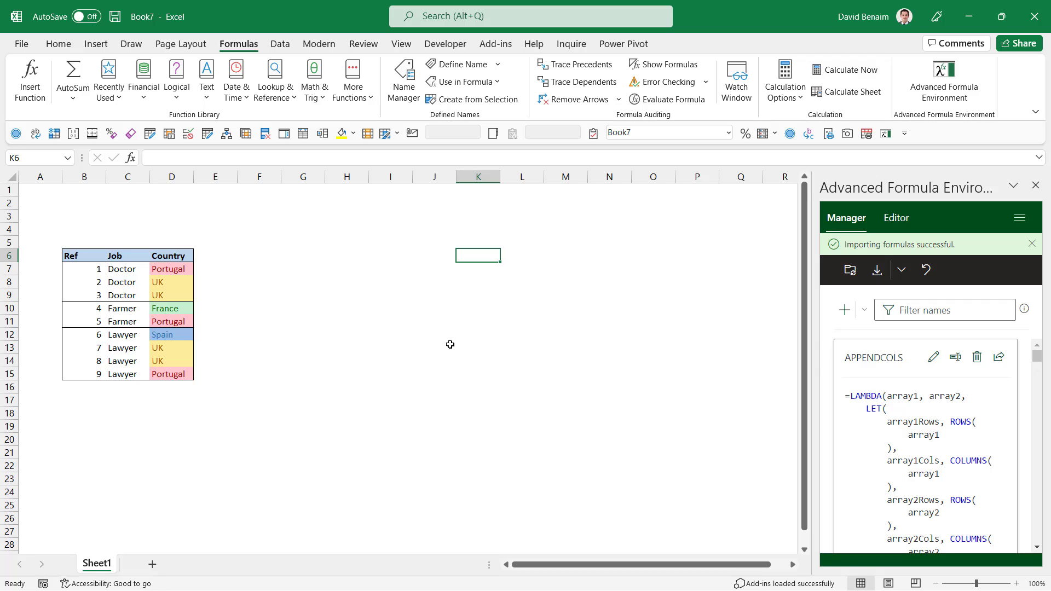
key("Left")
key("Left")
type("=text")
key("Down")
key("Down")
key("Tab")
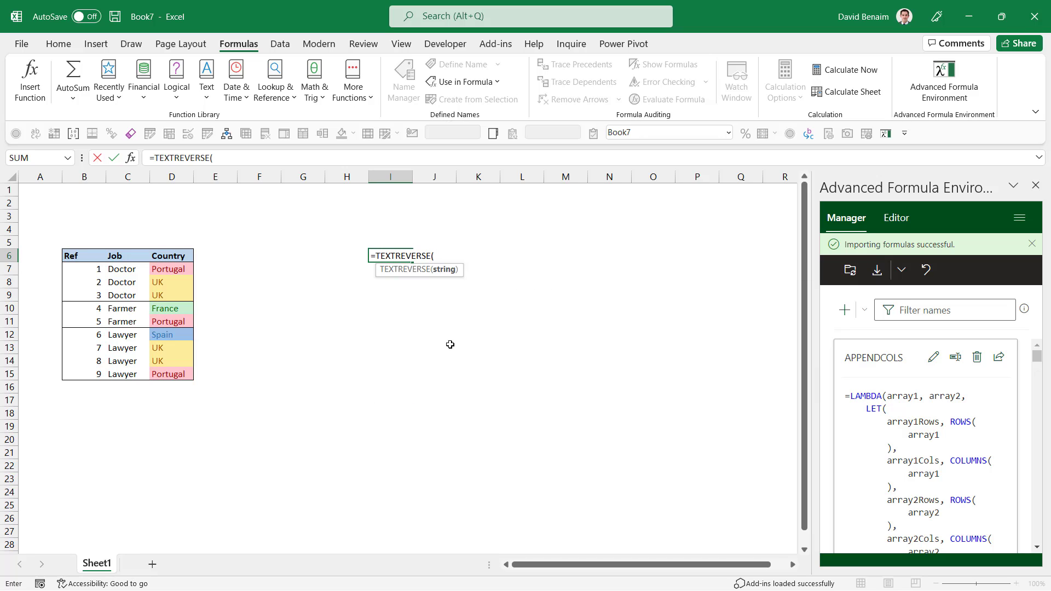
left_click(185, 254)
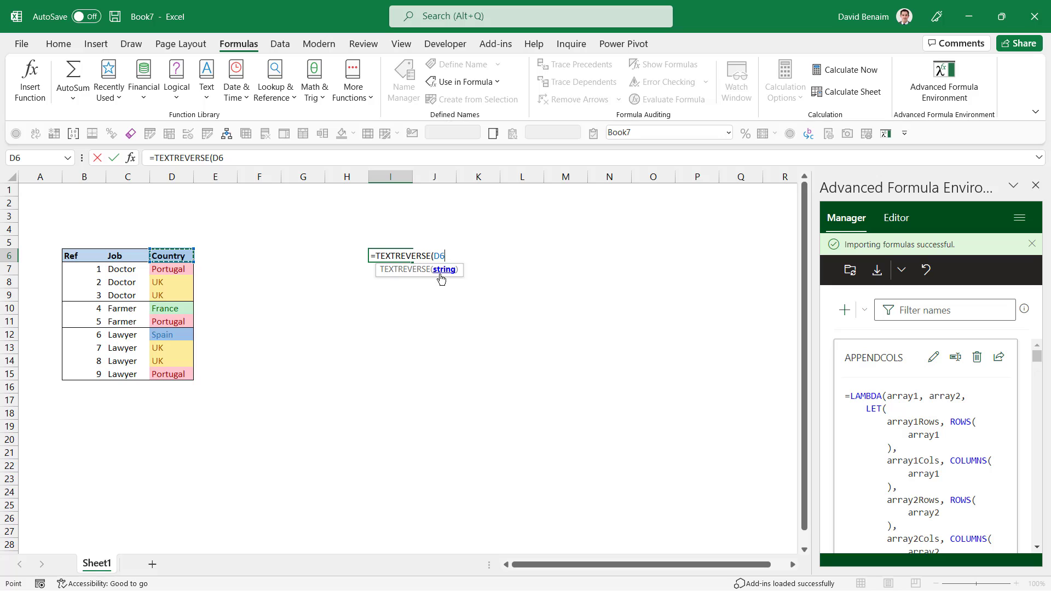
type(")")
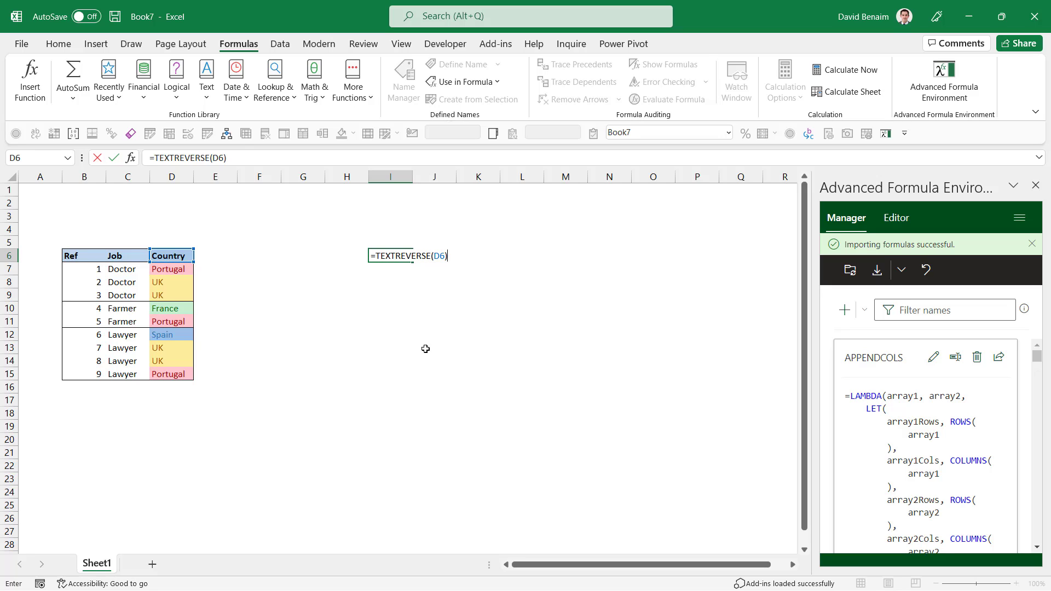
key("ctrl+Return")
left_click(384, 296)
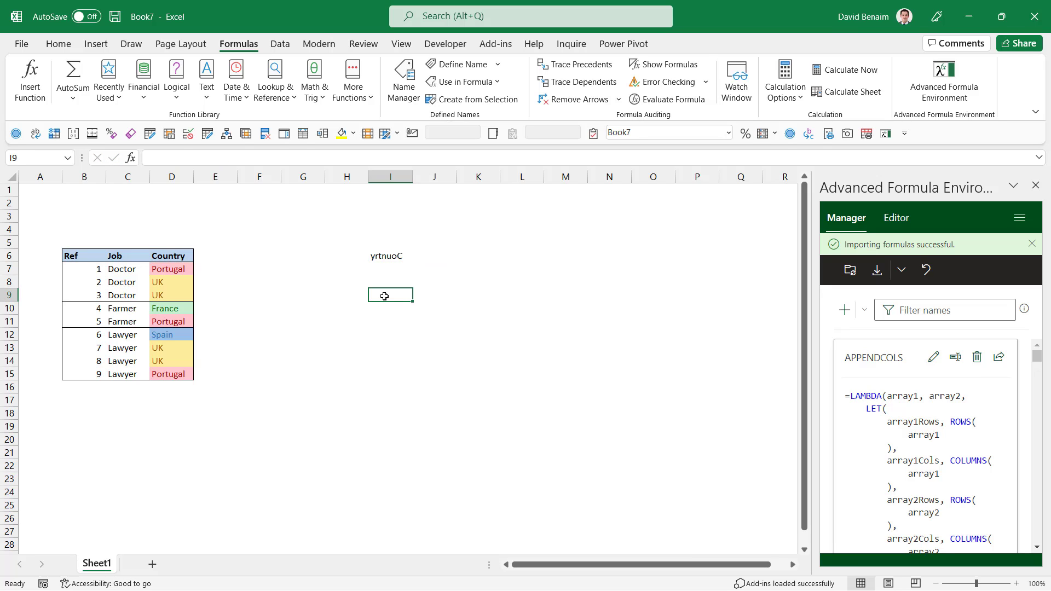
Start an APPENDROWS formula in I9 to view its arguments, and leave the cell without entering it.
type("=")
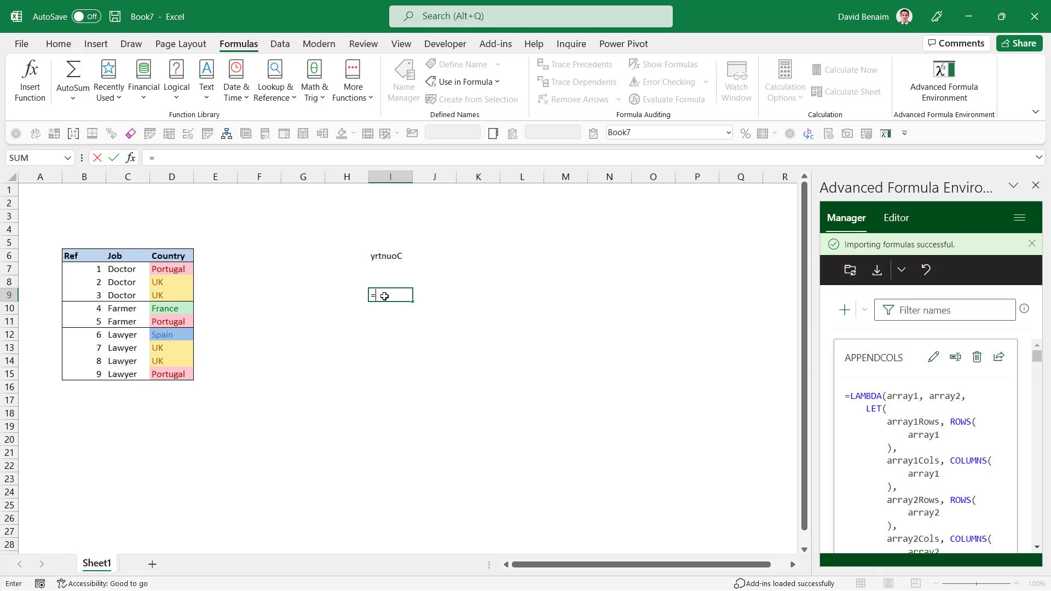
type("ap")
key("Down")
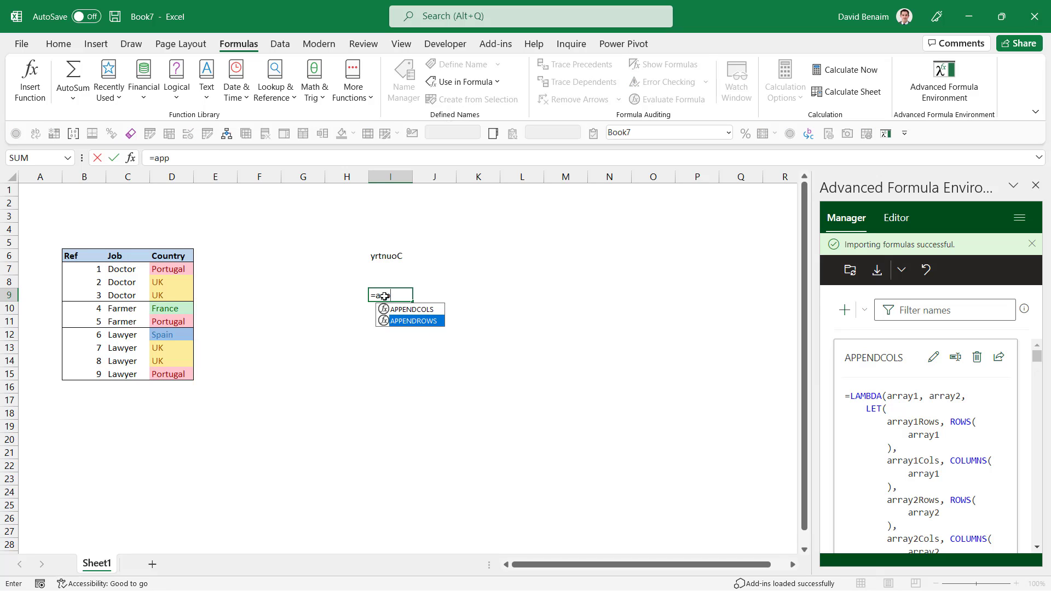
key("Tab")
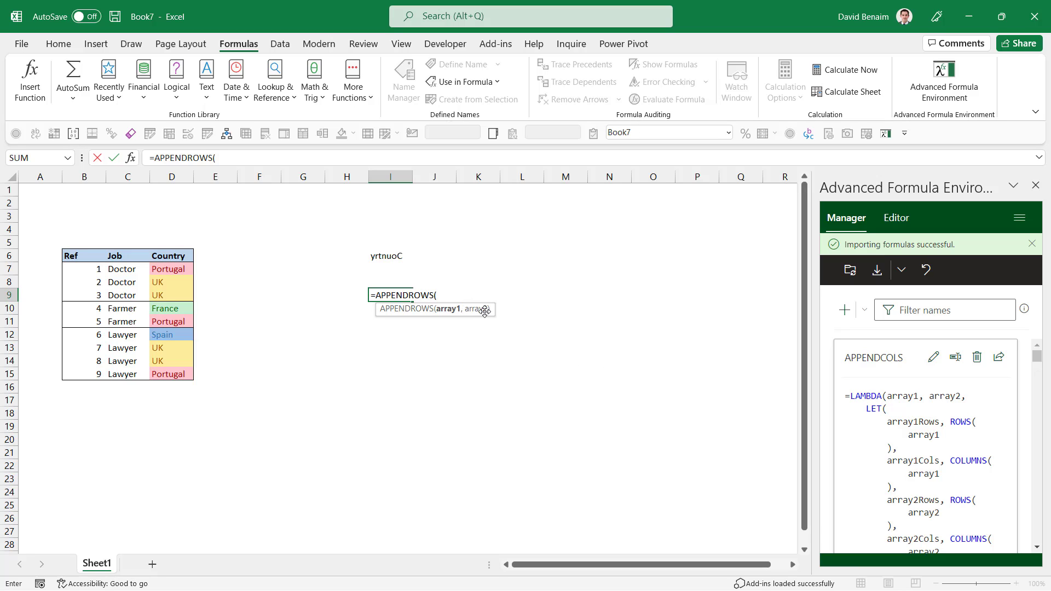
key("Escape")
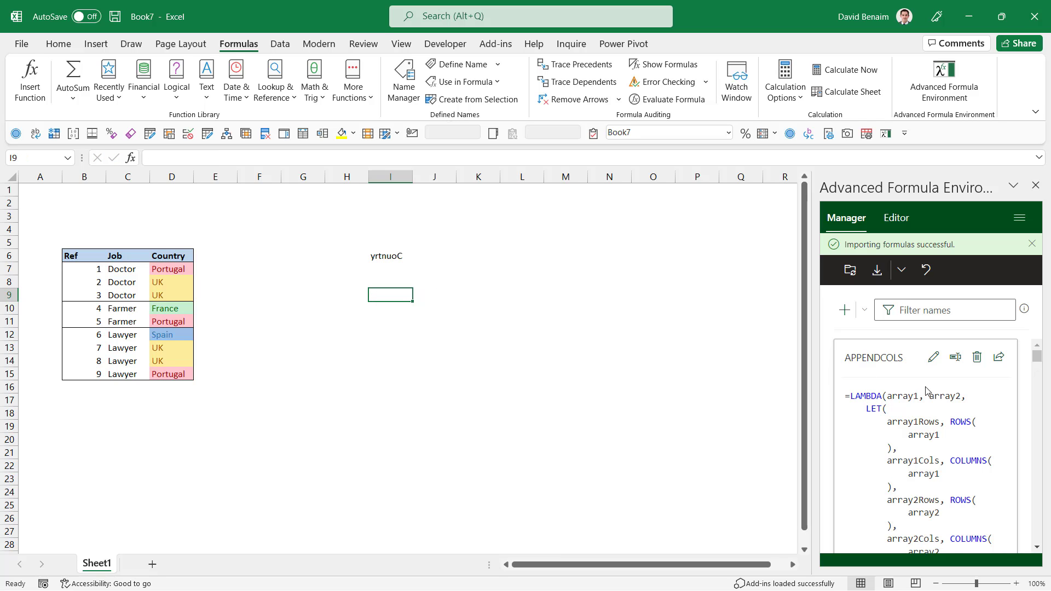
Look through the full list of imported LAMBDA formulas in the Advanced Formula Environment manager.
scroll(928, 387, "down", 8)
scroll(928, 387, "down", 10)
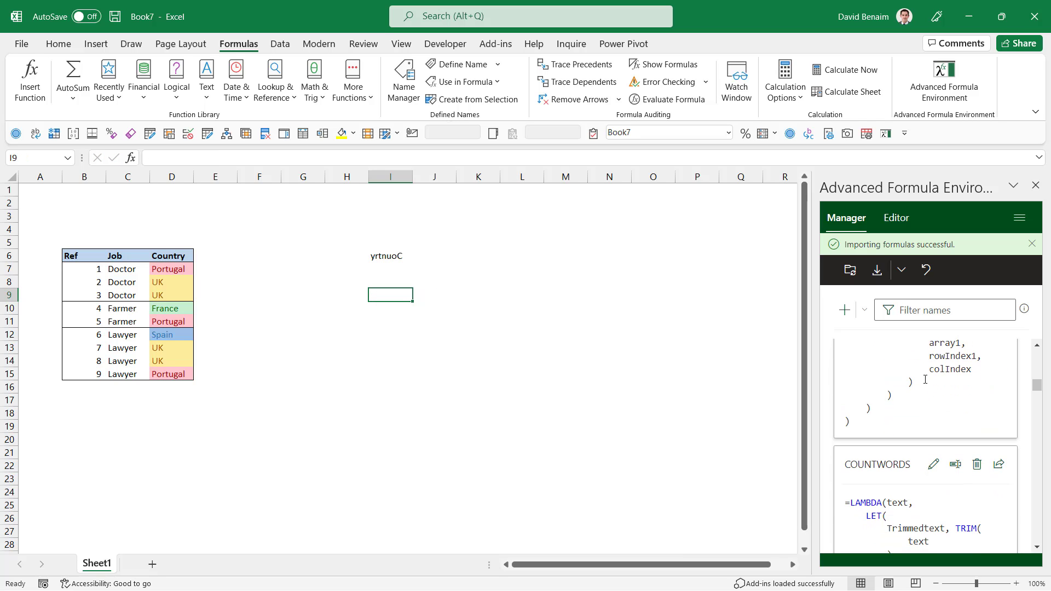
scroll(926, 379, "down", 10)
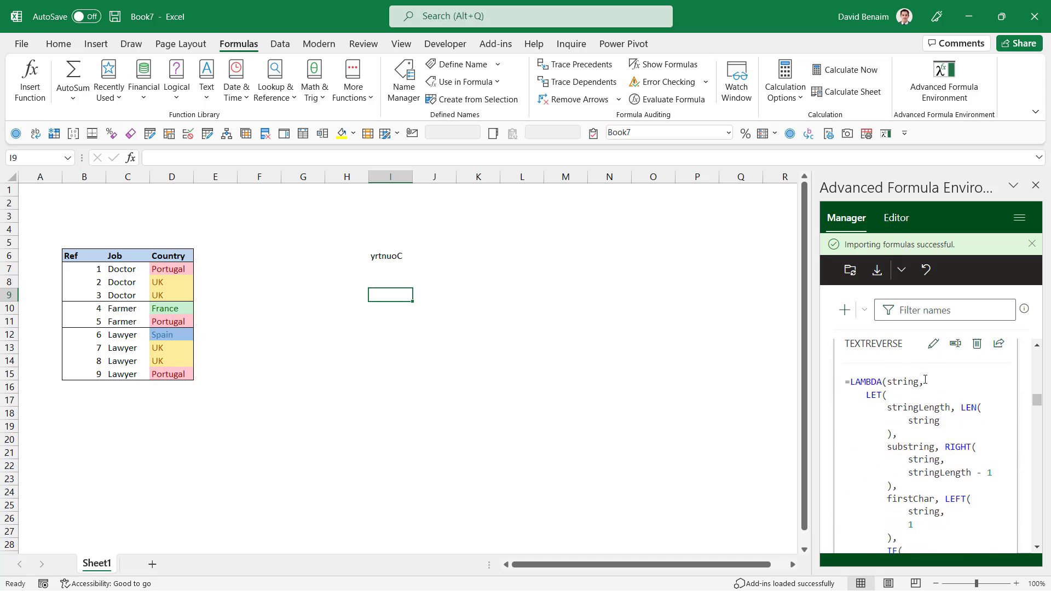
scroll(925, 380, "down", 10)
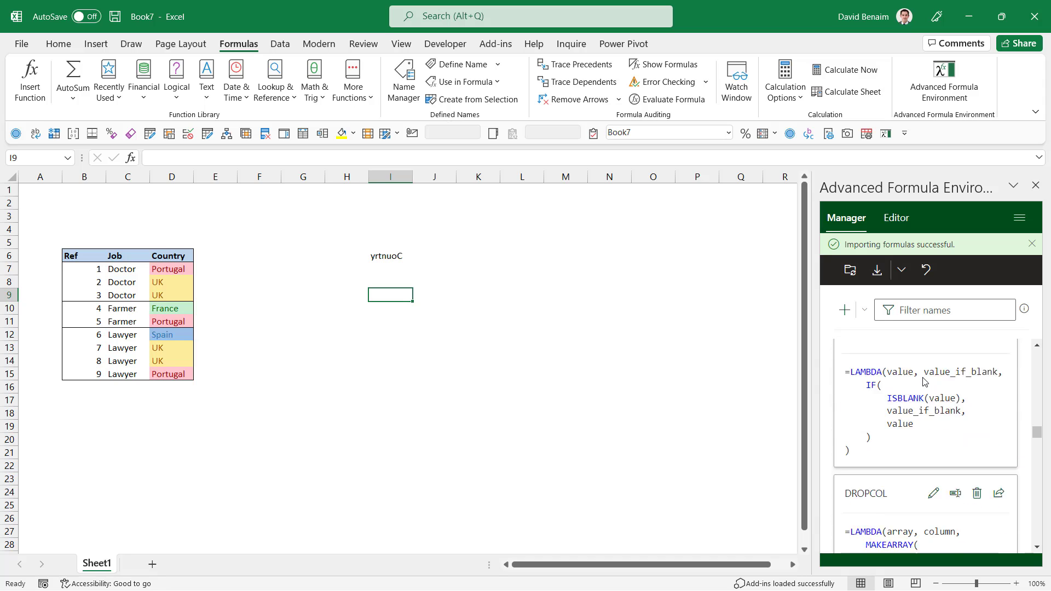
scroll(924, 381, "down", 5)
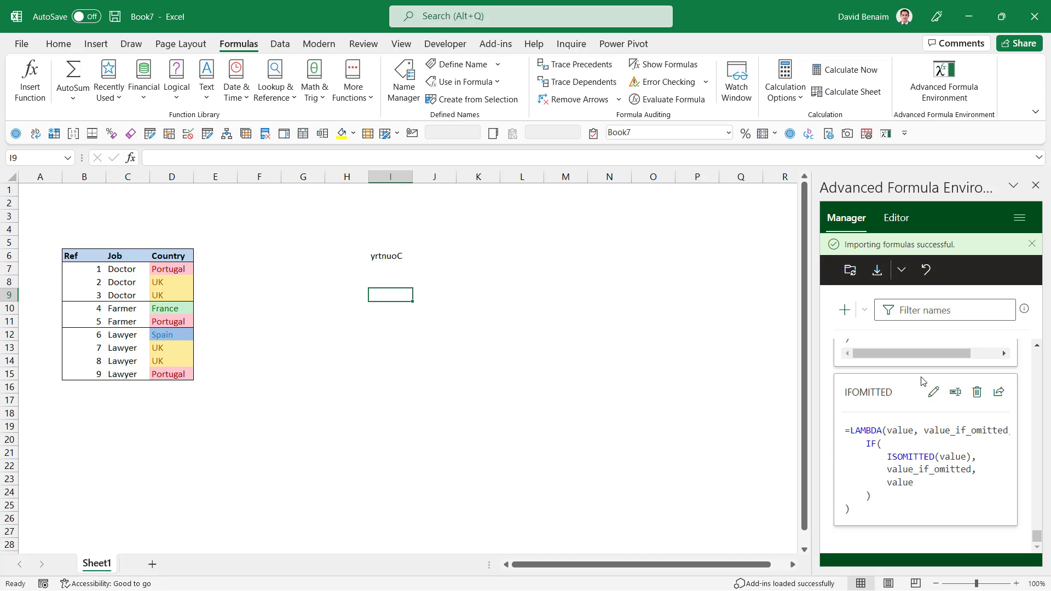
left_click_drag(1036, 530, 1038, 519)
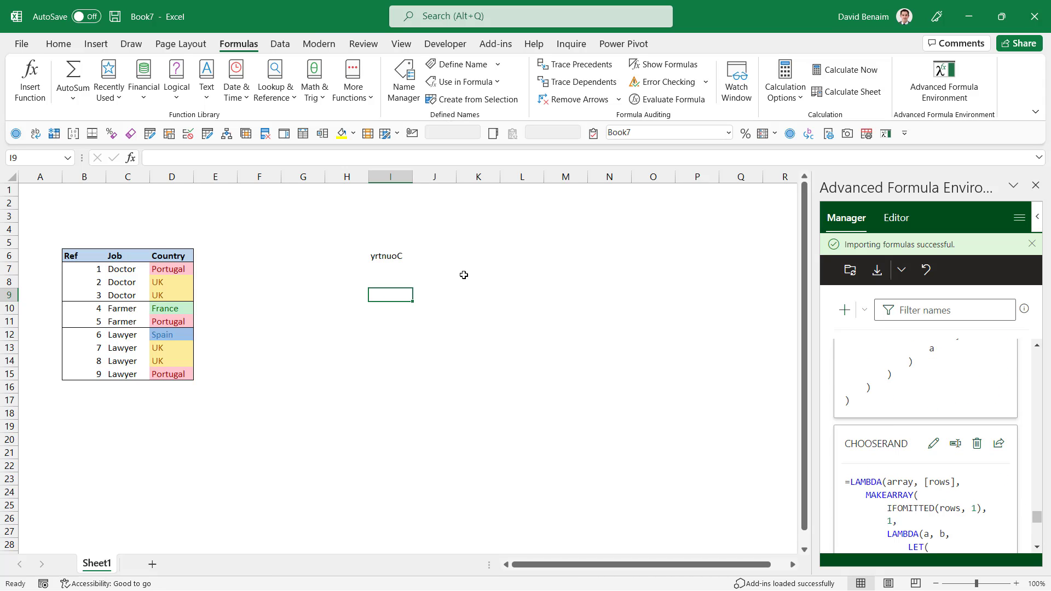
left_click(404, 261)
left_click(404, 268)
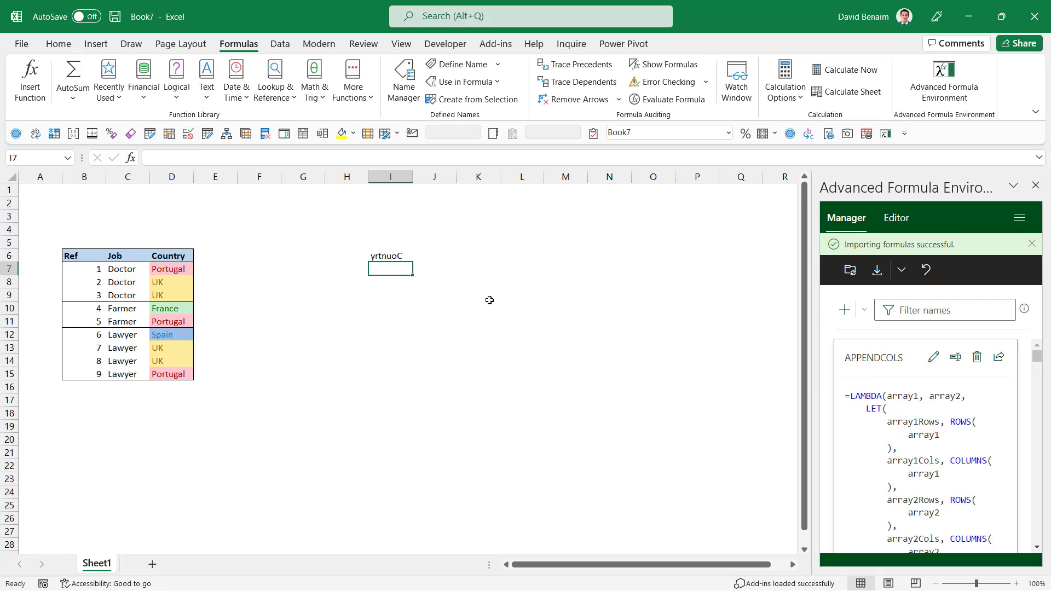
left_click(408, 280)
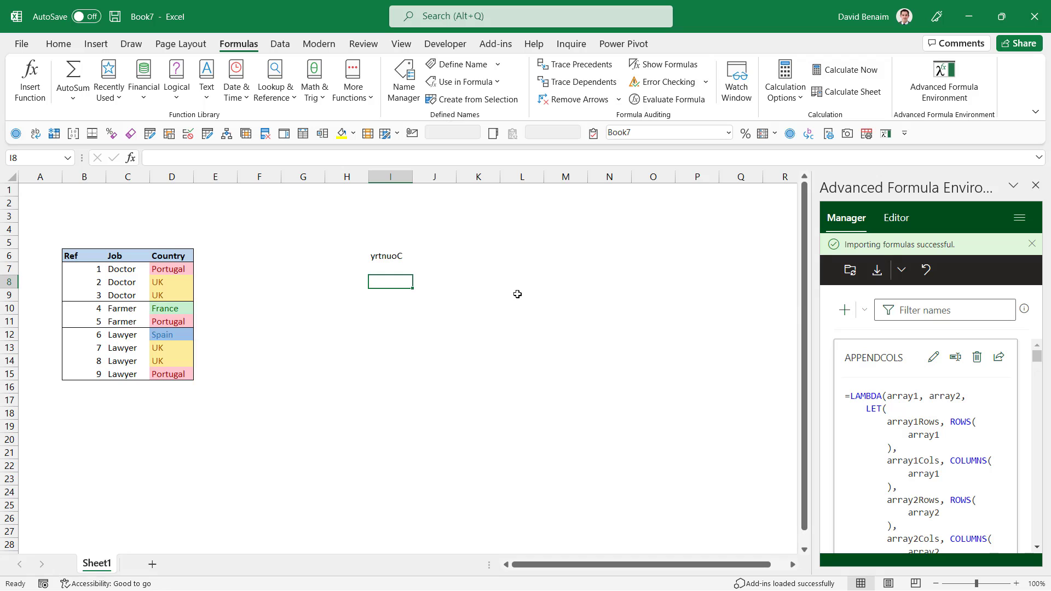
Switch to the LAMBDA & custom functions.xlsx workbook and copy the full TEXTJOINIF definition from the Name Manager.
key("alt+Tab")
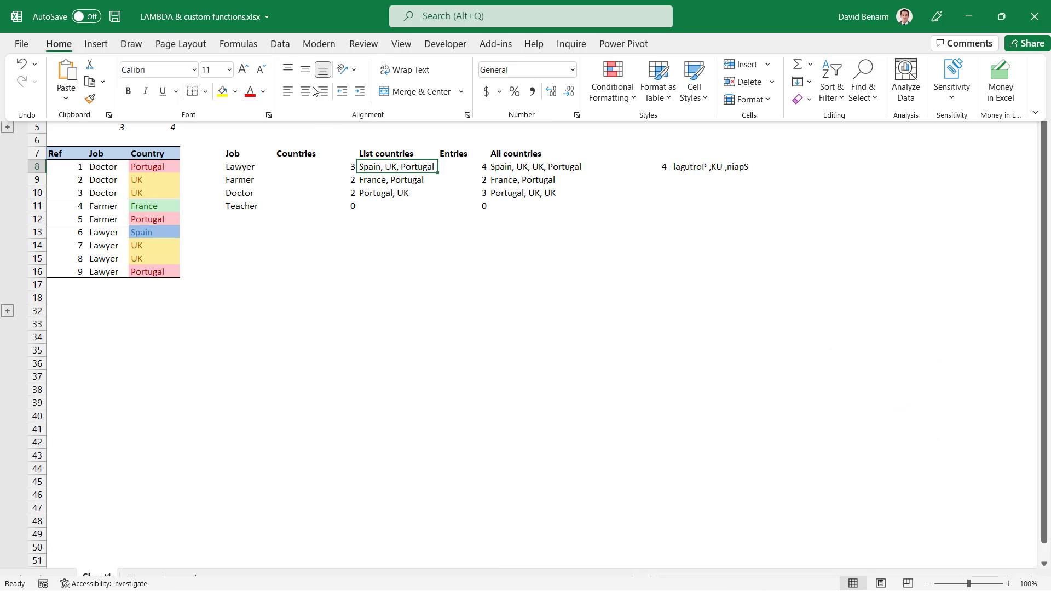
left_click(239, 44)
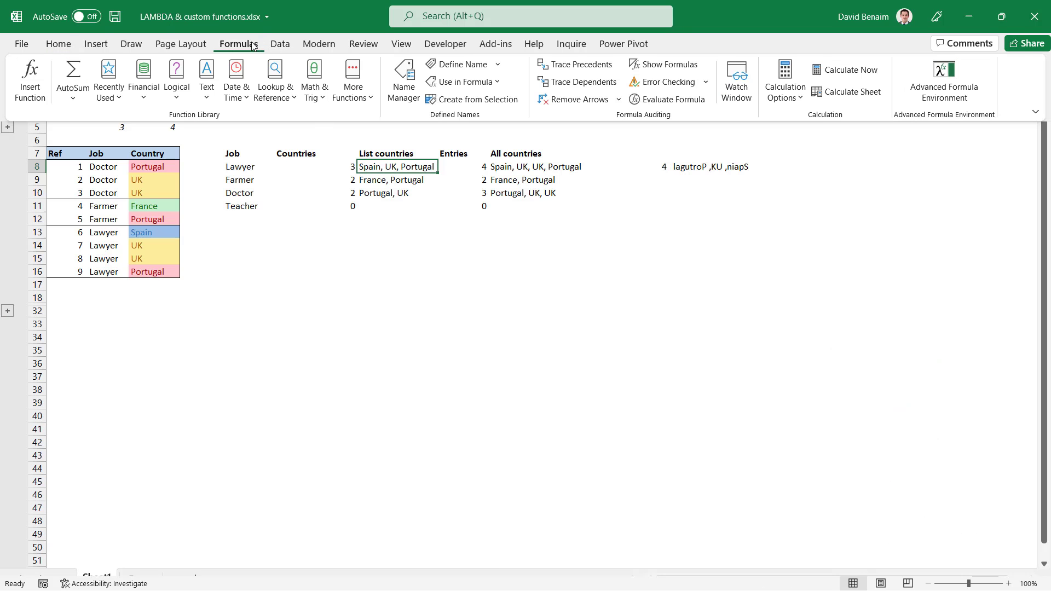
left_click(353, 82)
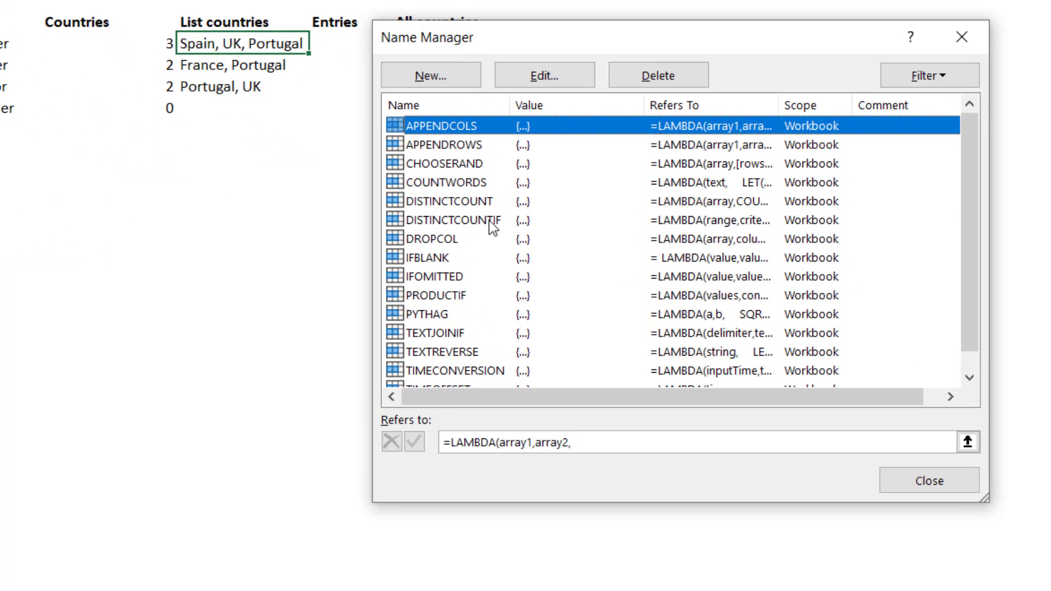
left_click(467, 209)
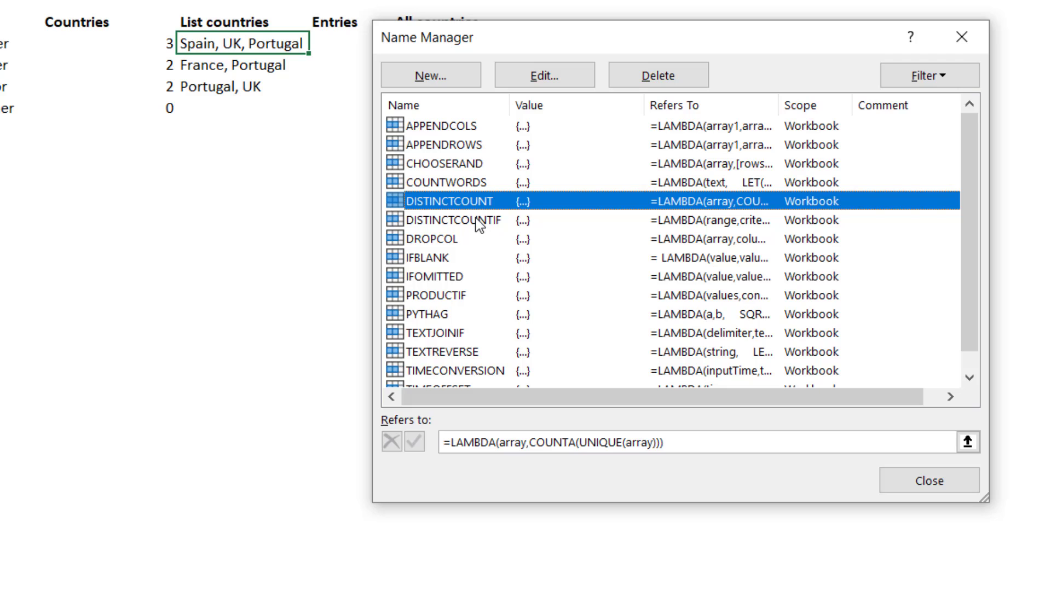
left_click(469, 333)
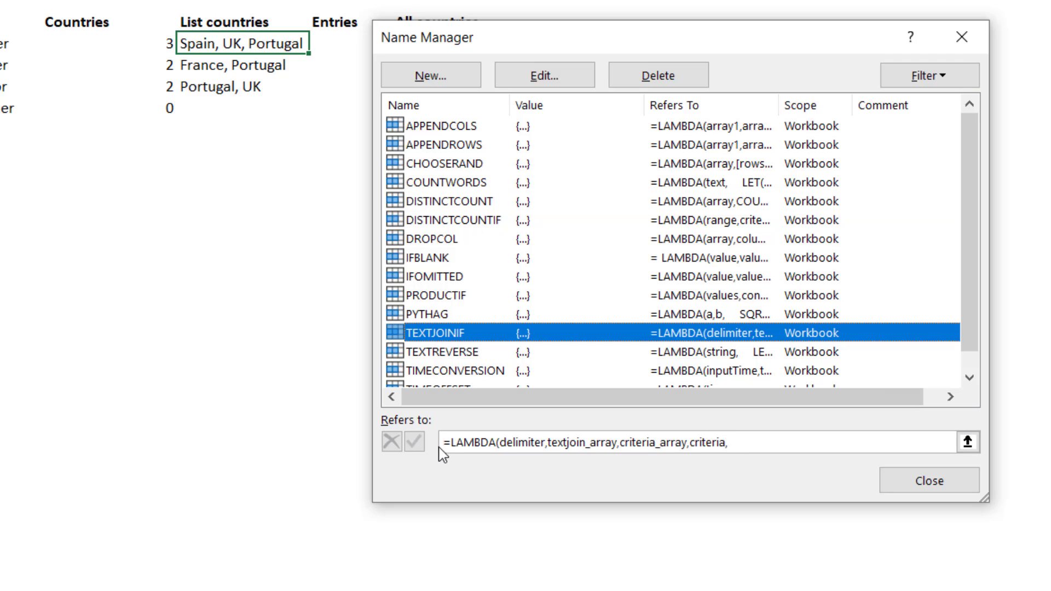
left_click_drag(441, 444, 715, 503)
right_click(509, 440)
left_click(565, 481)
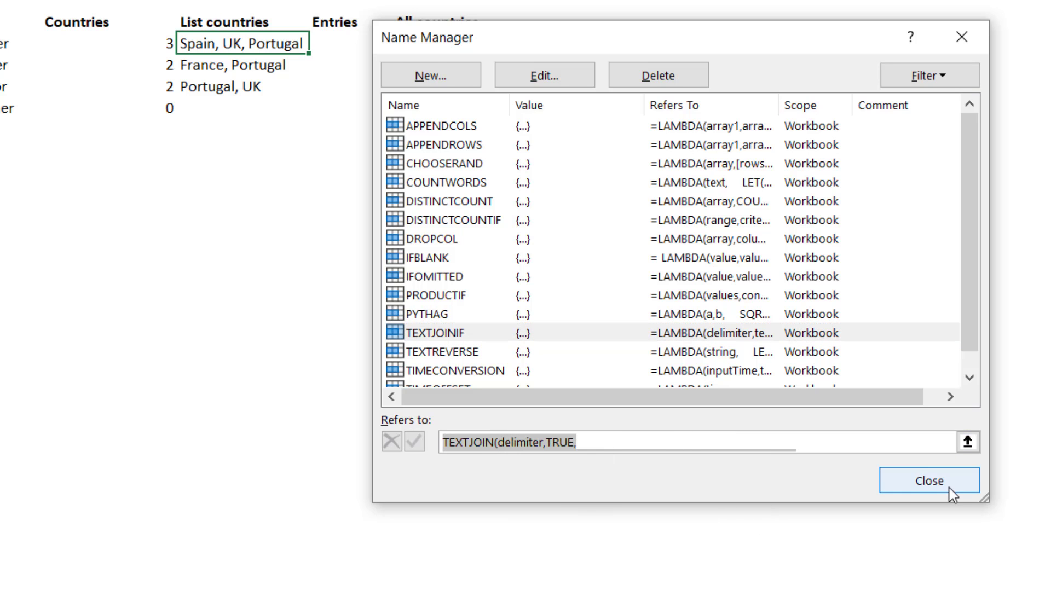
left_click(930, 480)
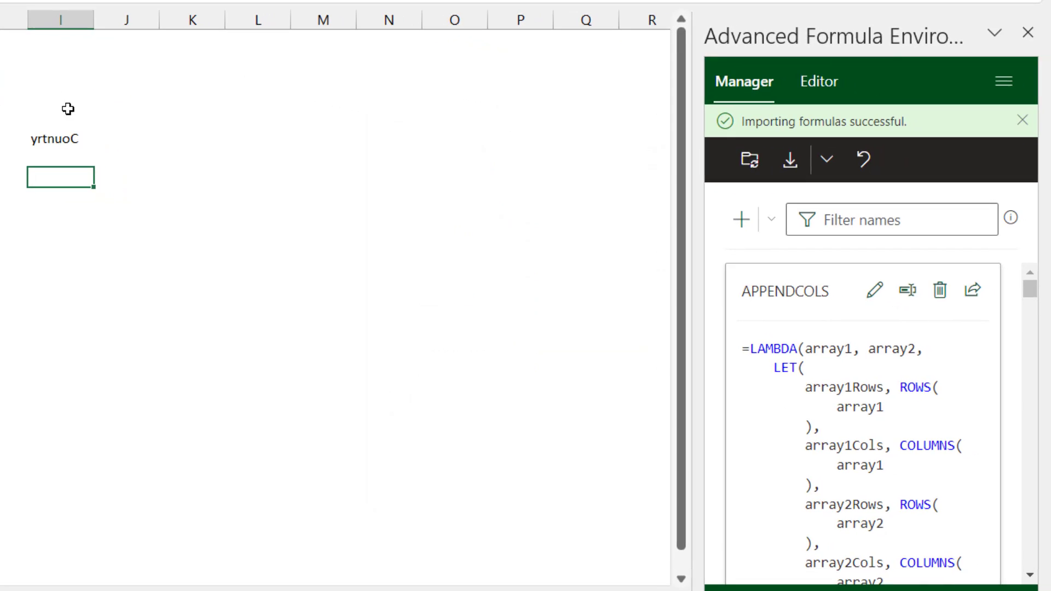
Back in Book7, paste the copied LAMBDA definition into the Advanced Formula Environment editor, below the IFOMITTED function after a blank line.
left_click(68, 109)
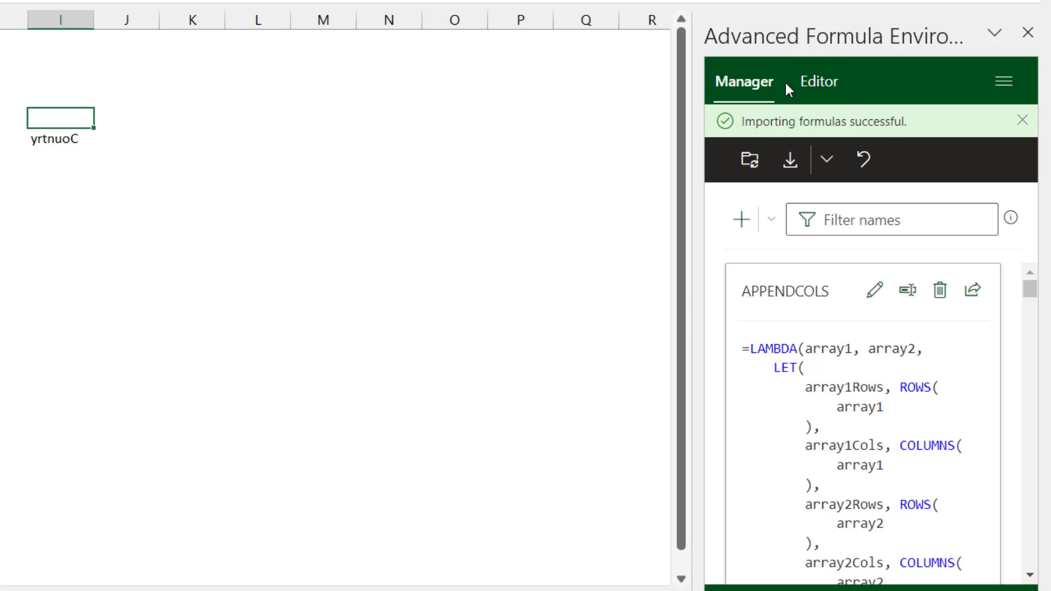
left_click(803, 87)
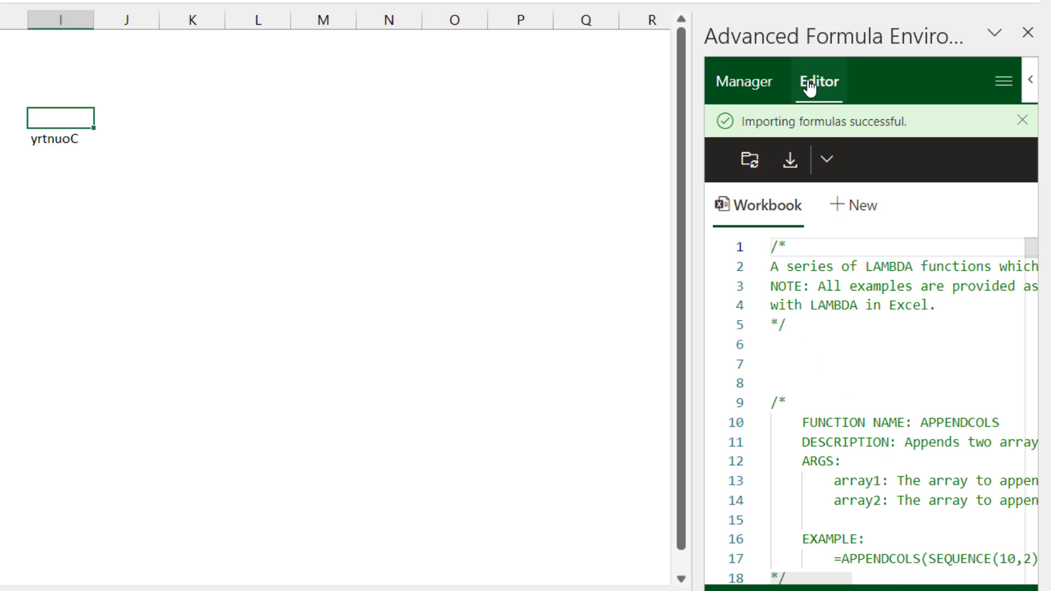
left_click_drag(1027, 252, 1006, 563)
left_click(849, 415)
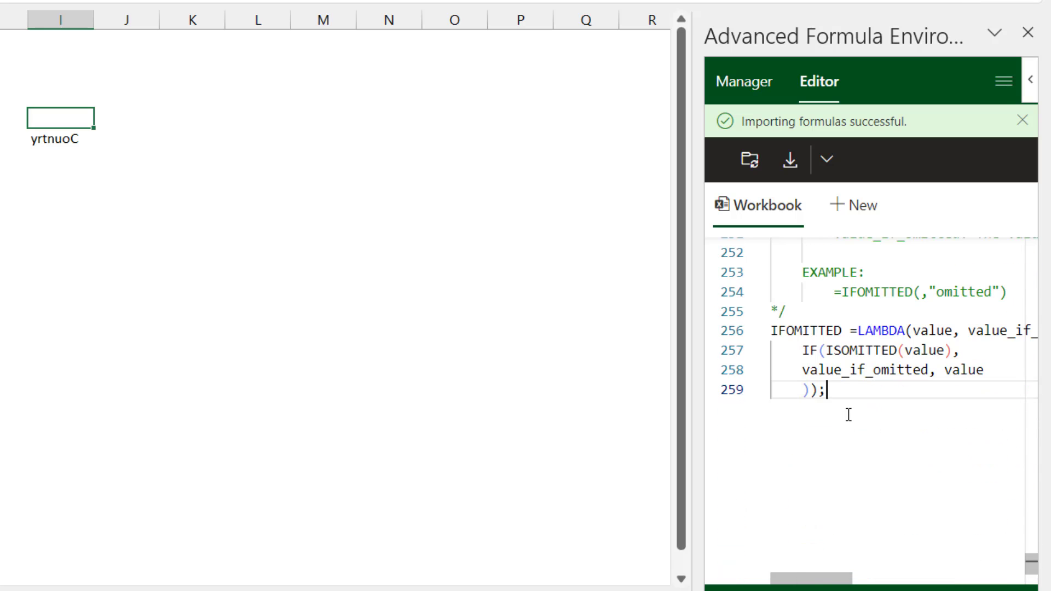
key("Return")
key("Return")
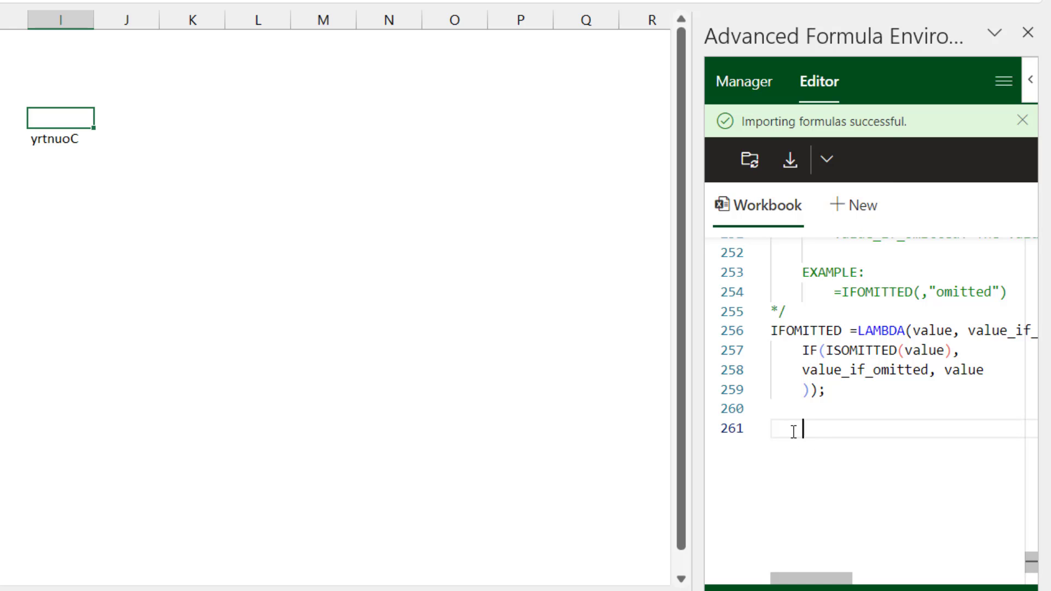
key("ctrl+v")
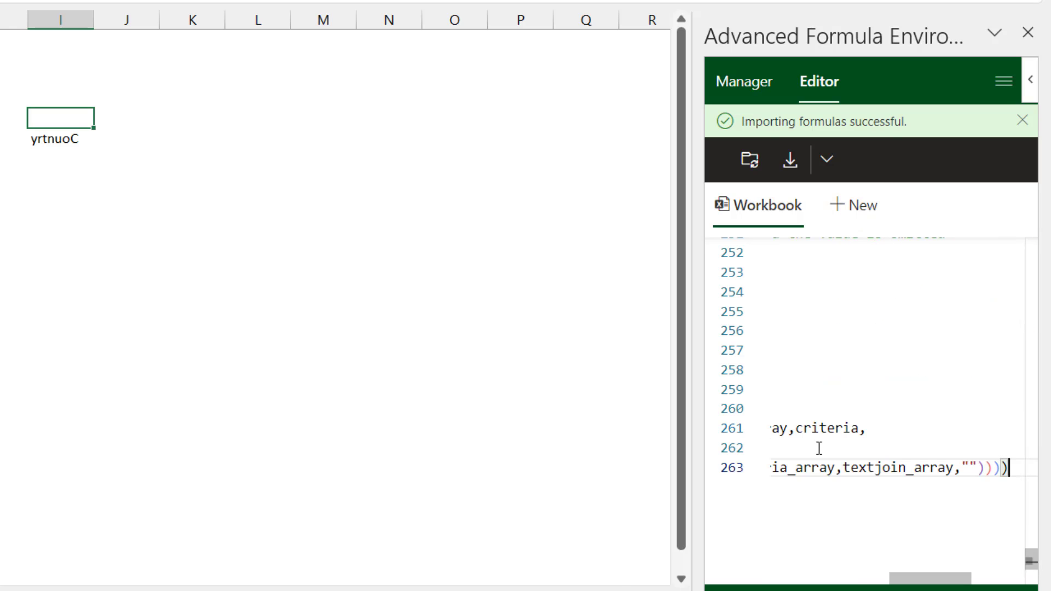
left_click_drag(934, 578, 765, 578)
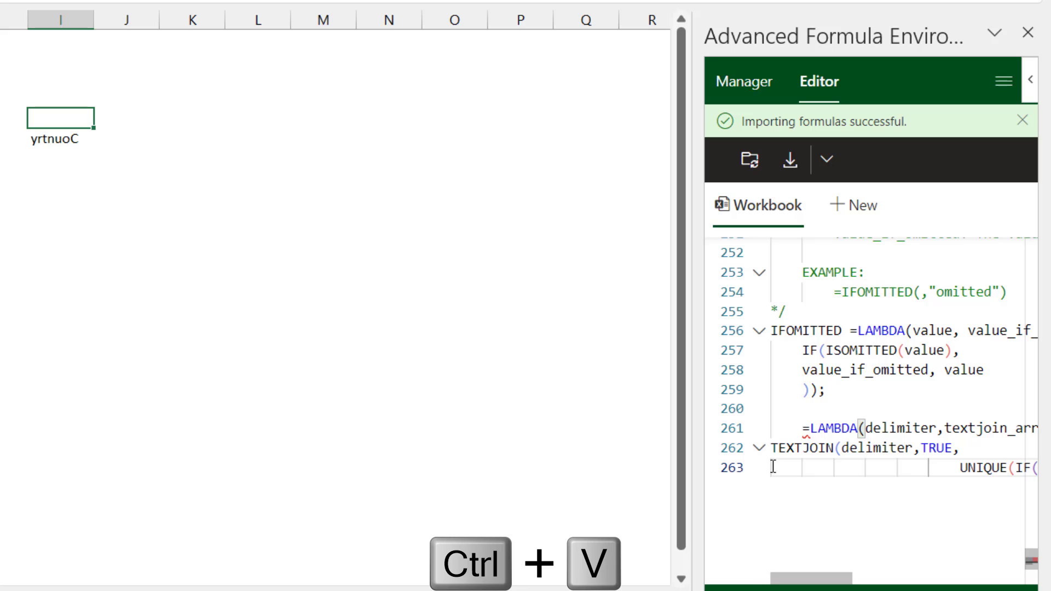
Name the pasted LAMBDA definition TEXTJOINIF before its equals sign and sync the editor's formulas with the workbook.
left_click(804, 427)
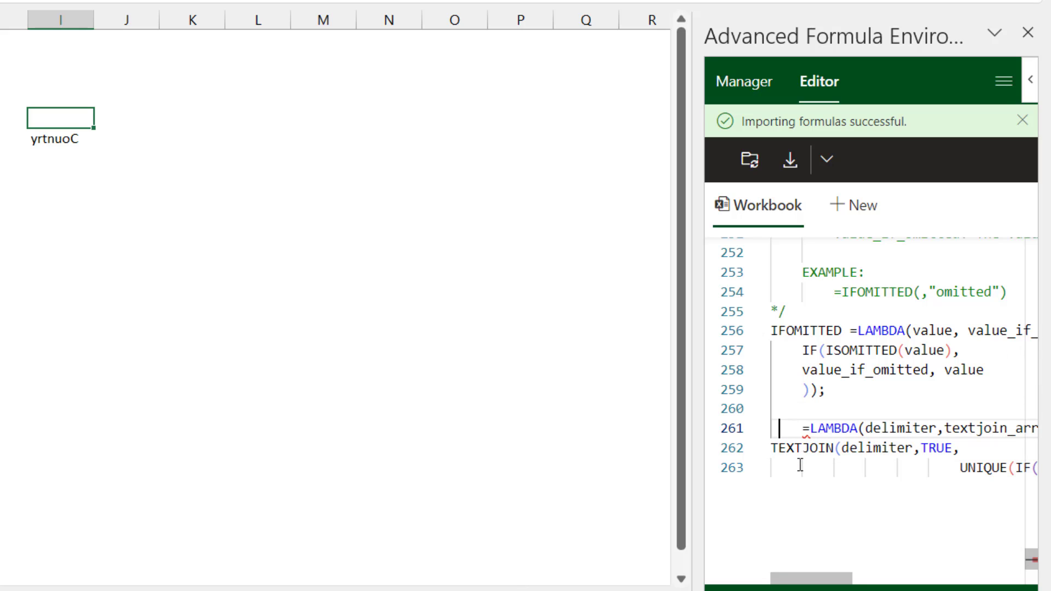
type("TEXTJOINIF")
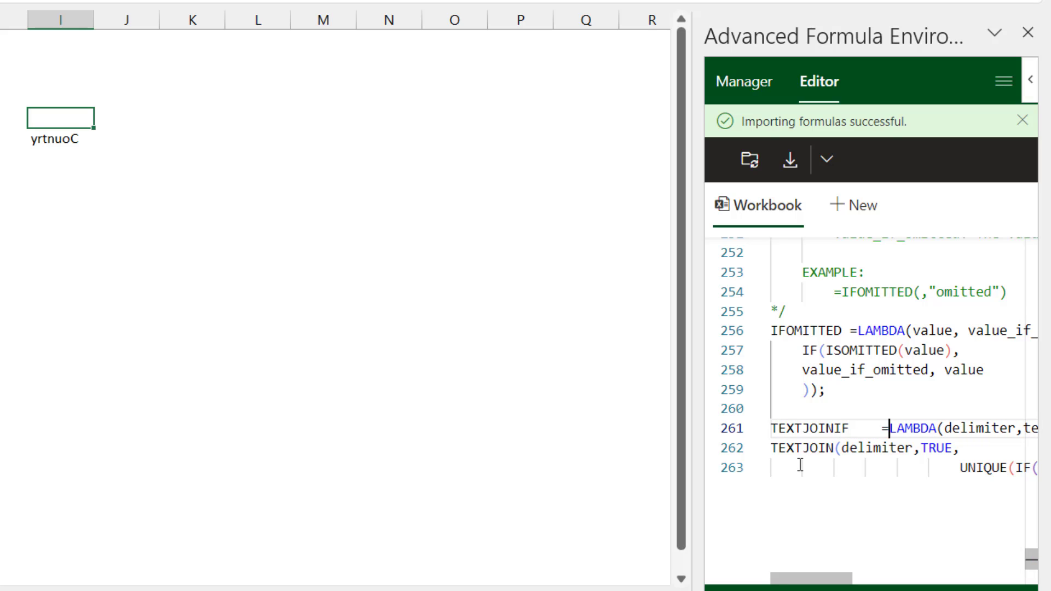
key("Right")
key("Right")
key("Right")
key("Right")
key("Right")
key("Right")
key("Right")
key("Right")
key("Right")
key("Right")
key("Right")
key("Right")
key("Right")
key("Right")
key("Right")
key("Right")
key("Right")
key("Right")
key("Right")
key("Right")
key("Left")
key("Left")
key("Left")
key("Left")
key("Left")
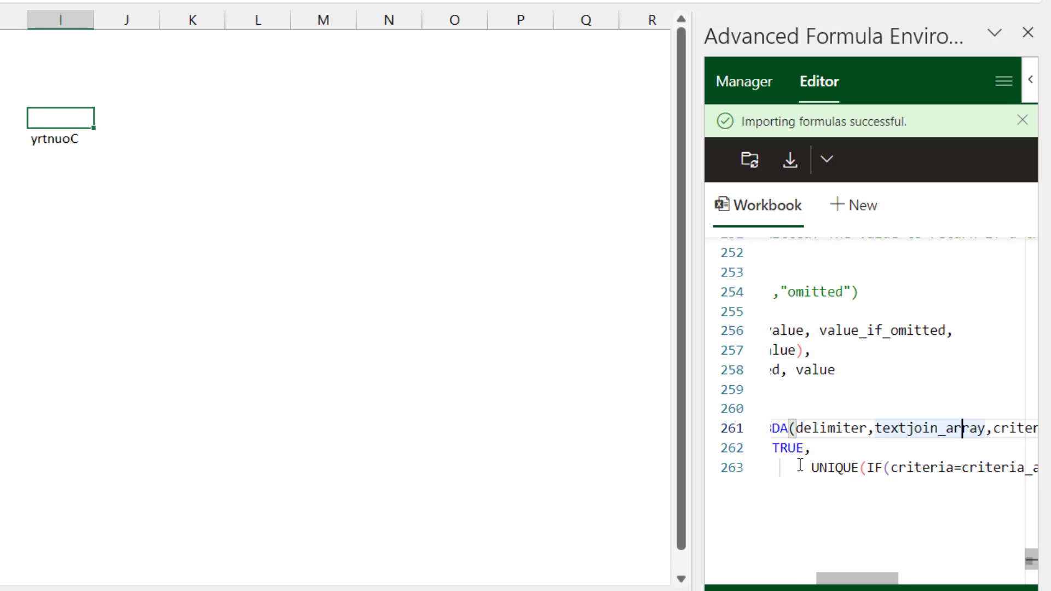
key("Home")
left_click(750, 160)
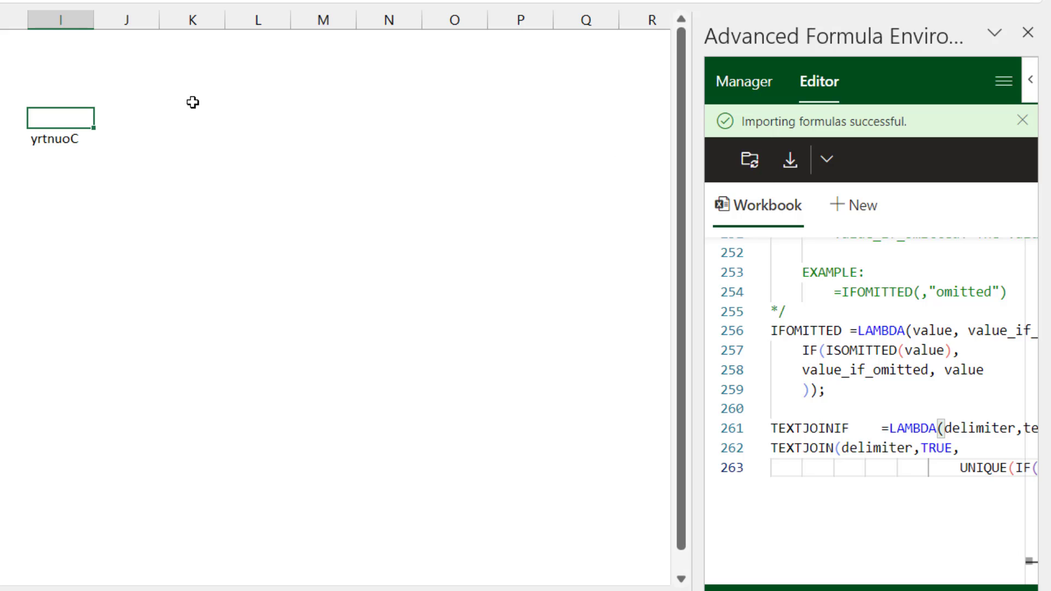
Start a TEXTJOINIF formula in K5 to check that the new function and its arguments are offered.
left_click(207, 115)
type("=")
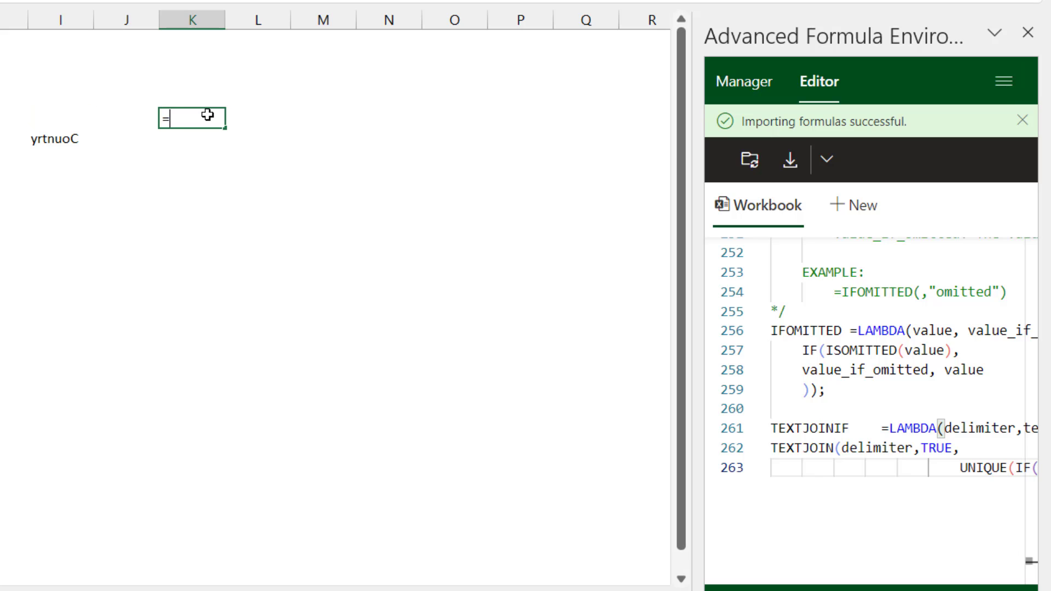
type("text")
key("Down")
key("Down")
key("Tab")
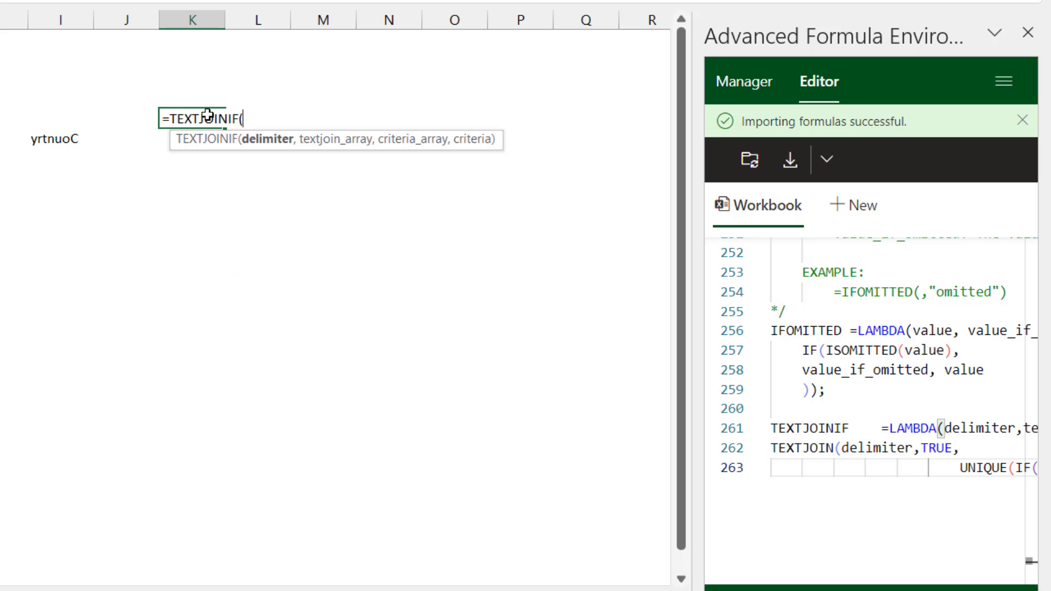
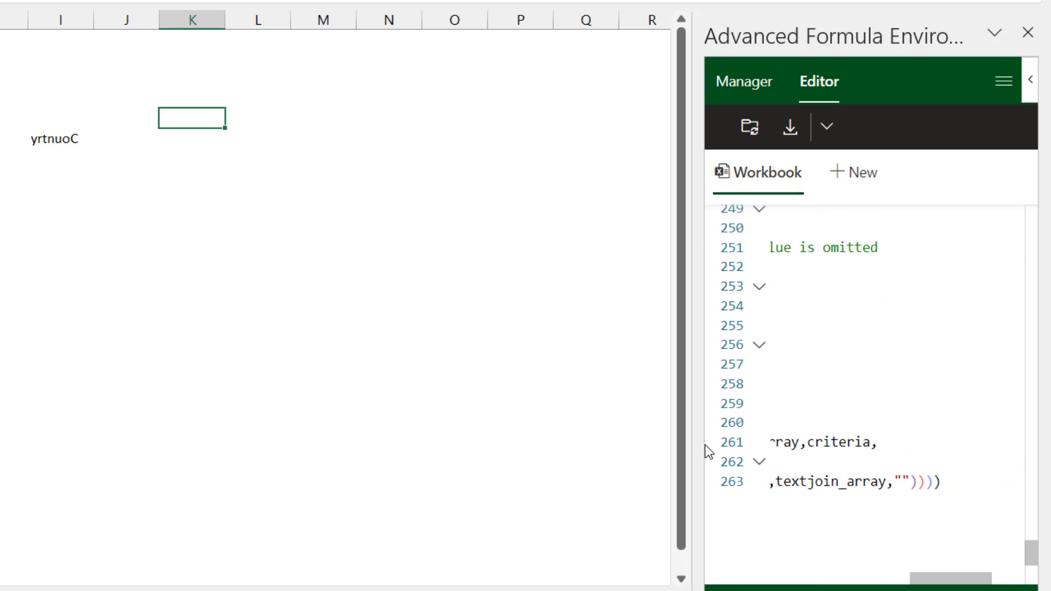
Widen the Advanced Formula Environment pane, end the TEXTJOINIF definition with a semicolon and start a new line after a blank one.
left_click_drag(693, 441, 249, 439)
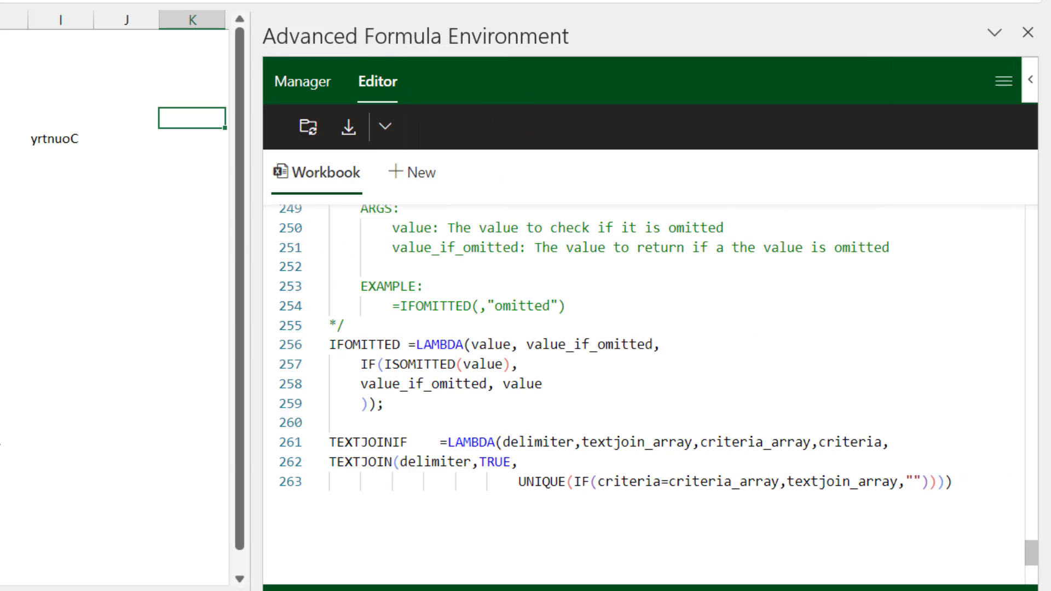
left_click(976, 481)
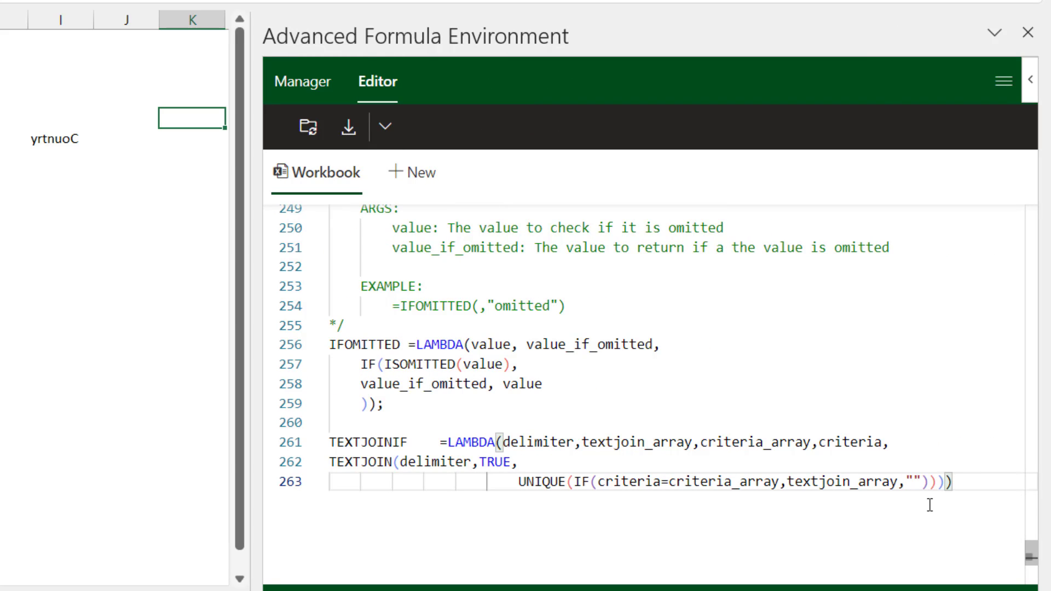
type(";")
key("Return")
key("BackSpace")
key("BackSpace")
key("BackSpace")
key("BackSpace")
key("BackSpace")
key("BackSpace")
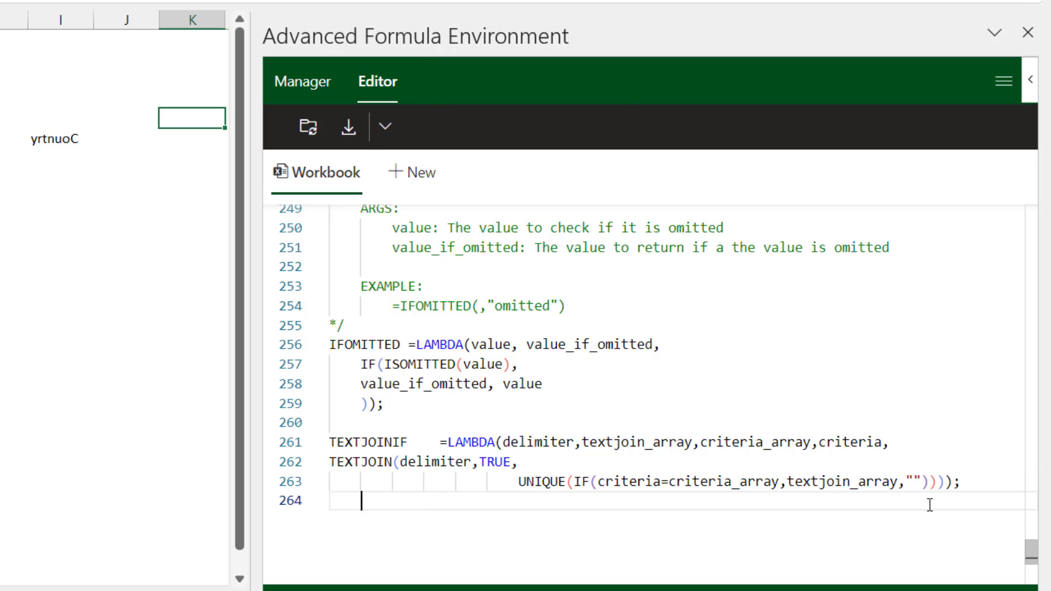
key("Return")
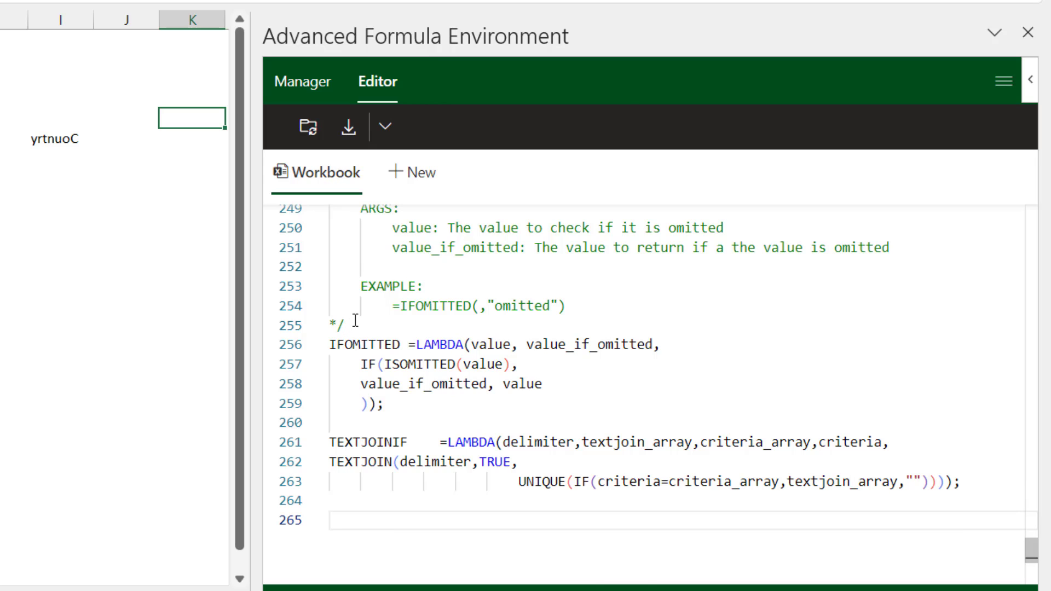
On the empty line below TEXTJOINIF in the editor, begin a new definition reading DISTINCTCOUNT=LAMBDA with its opening parenthesis.
left_click_drag(353, 323, 331, 390)
scroll(418, 449, "down", 5)
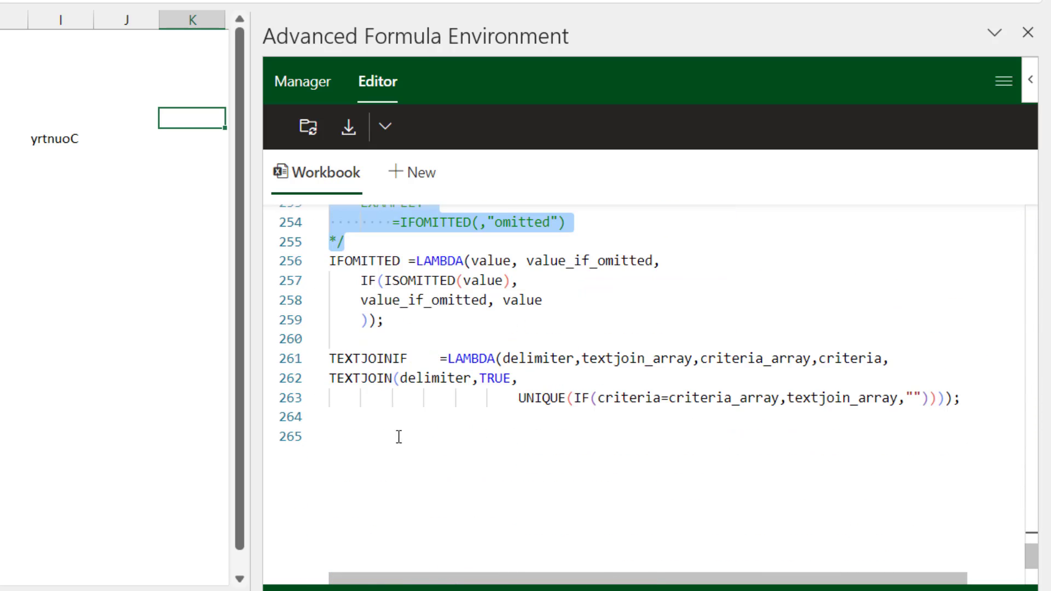
left_click(380, 438)
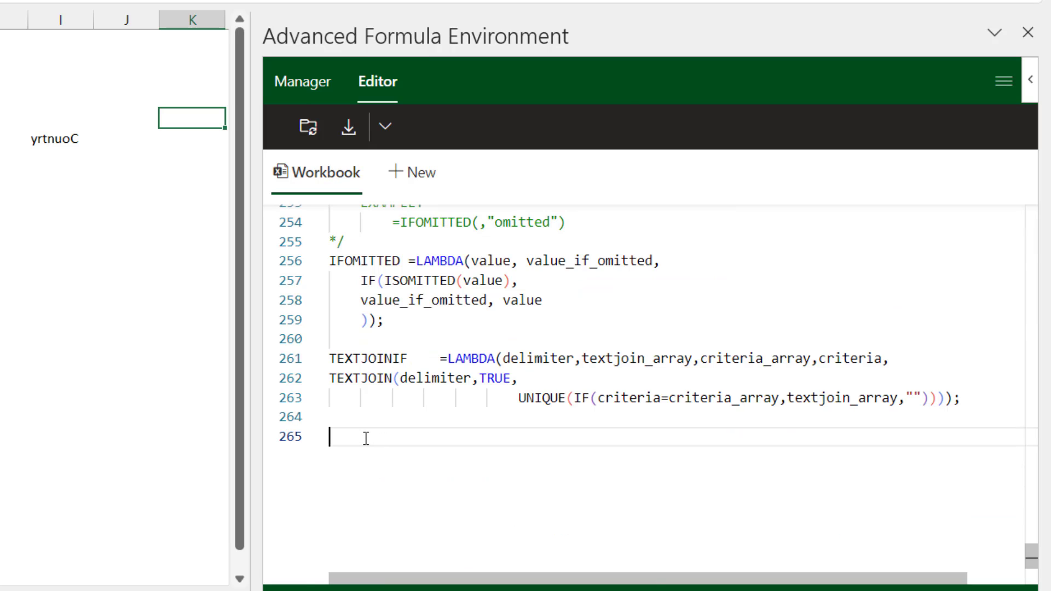
type("DISTINCTCOUNT")
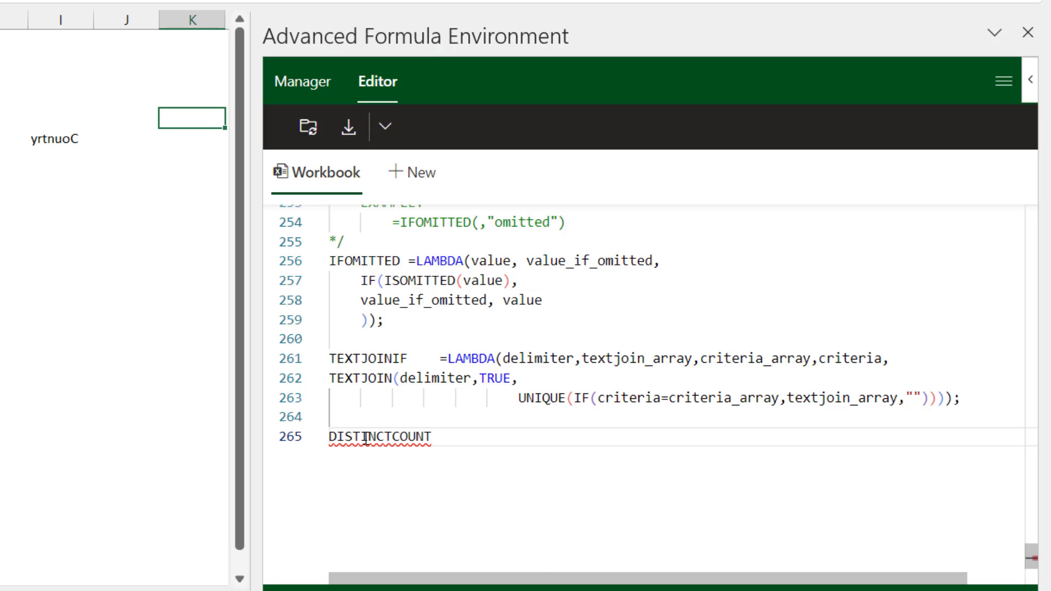
type("=lam")
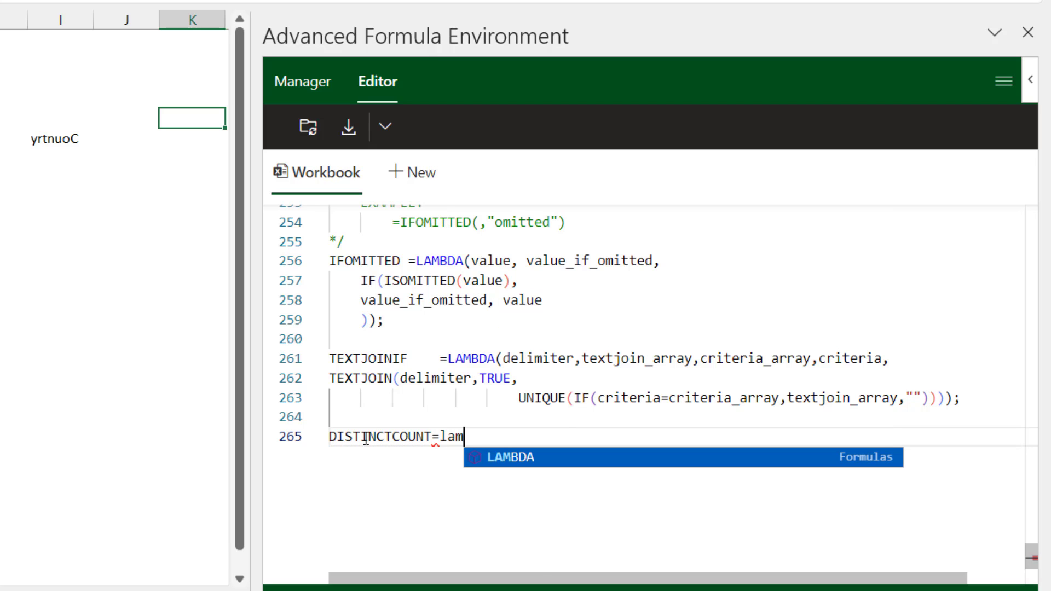
key("Tab")
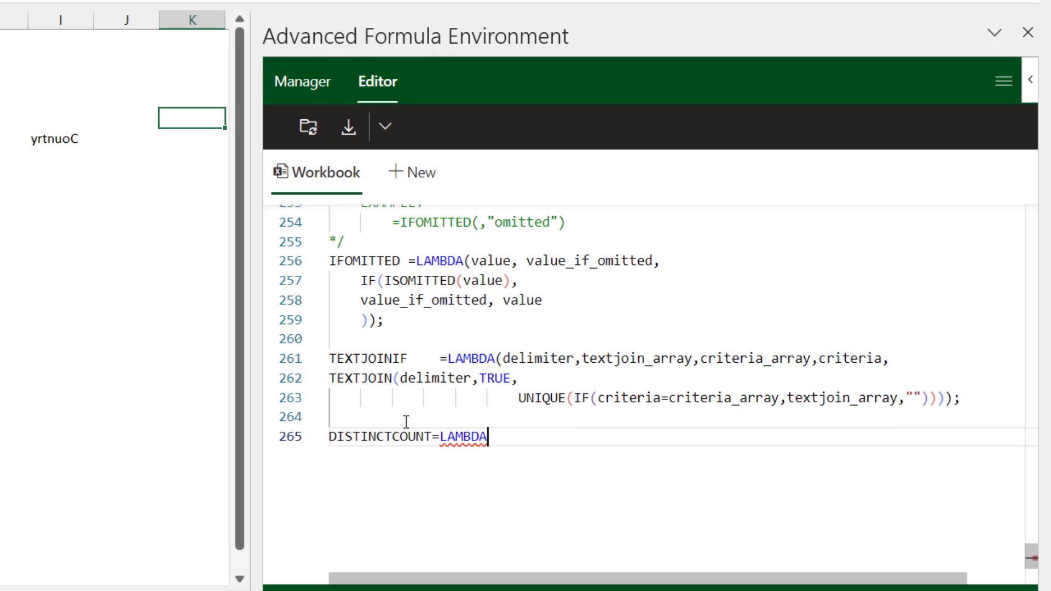
type("(")
Start a LAMBDA formula in H11 to examine its parameter_or_calculation argument hints, and discard the entry.
left_click(10, 236)
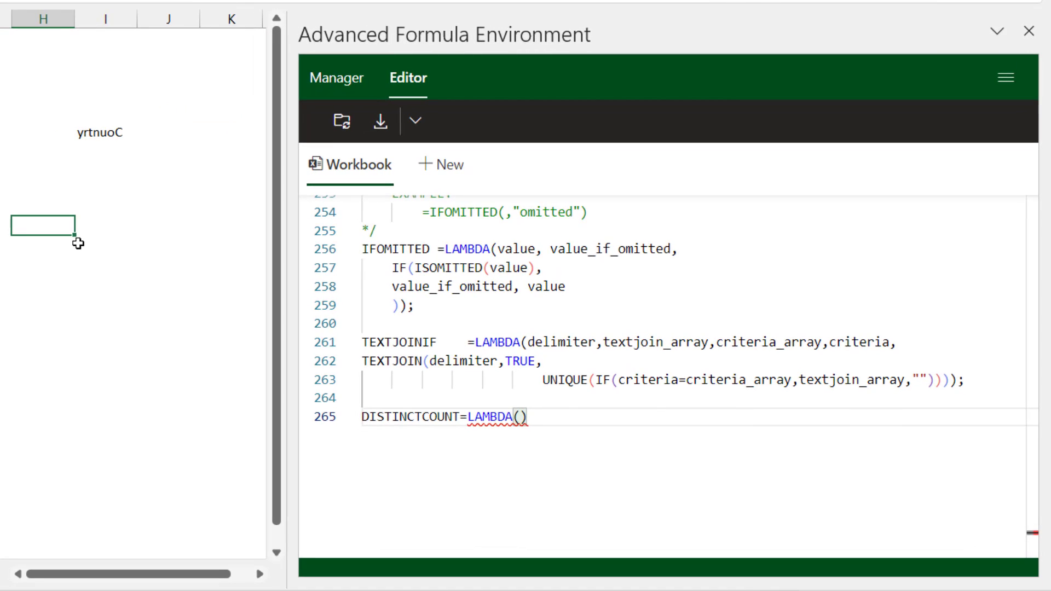
type("=lam")
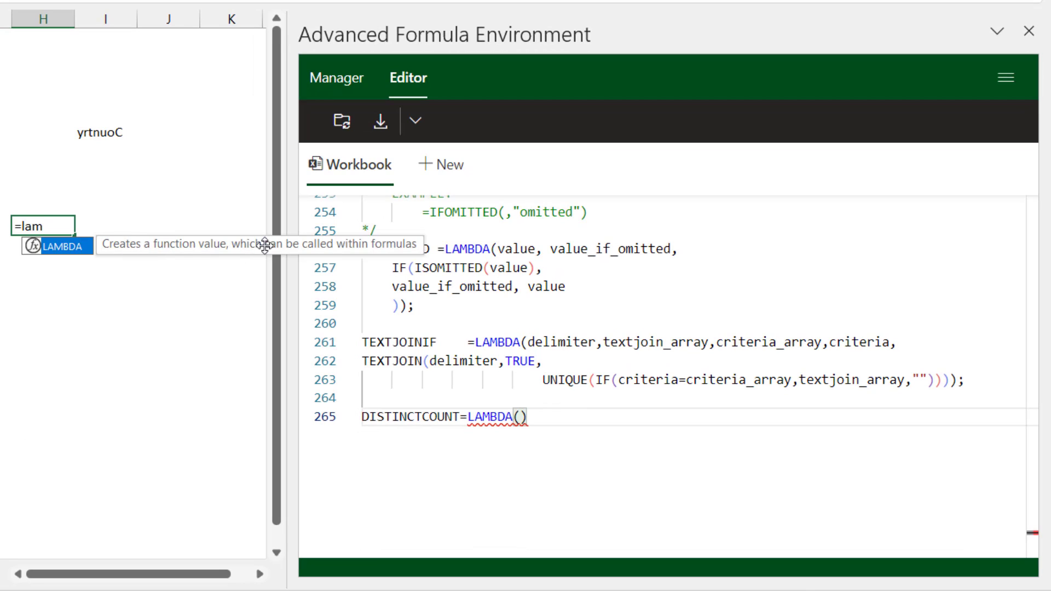
key("Tab")
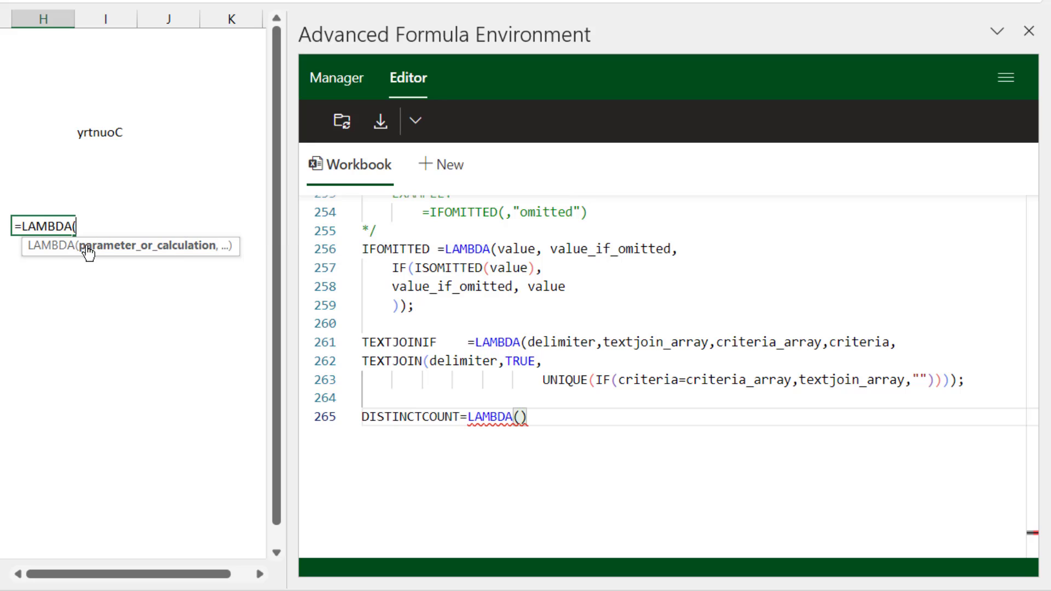
type(",")
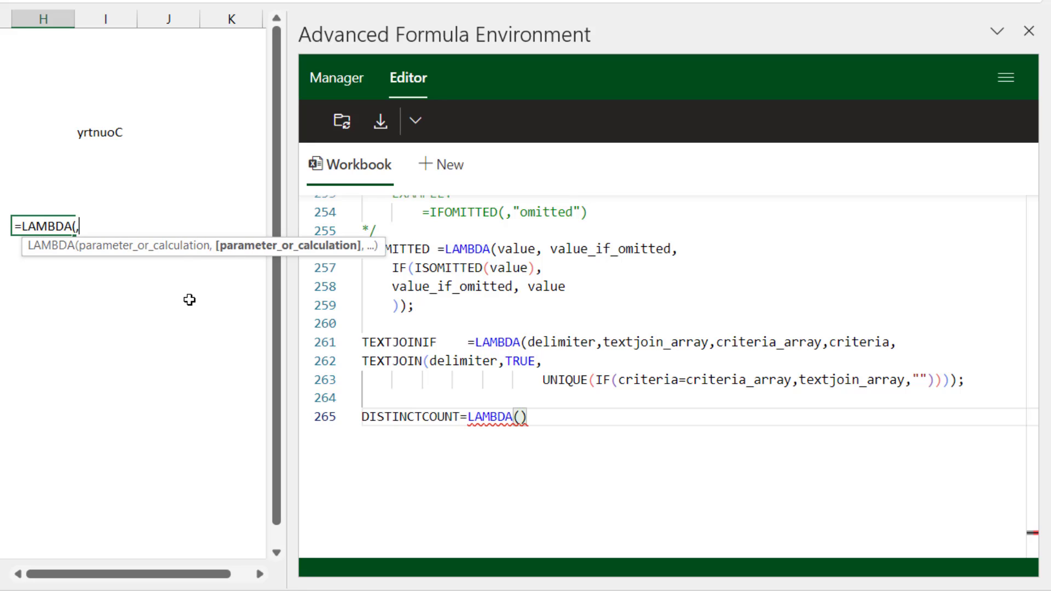
type(",,,,")
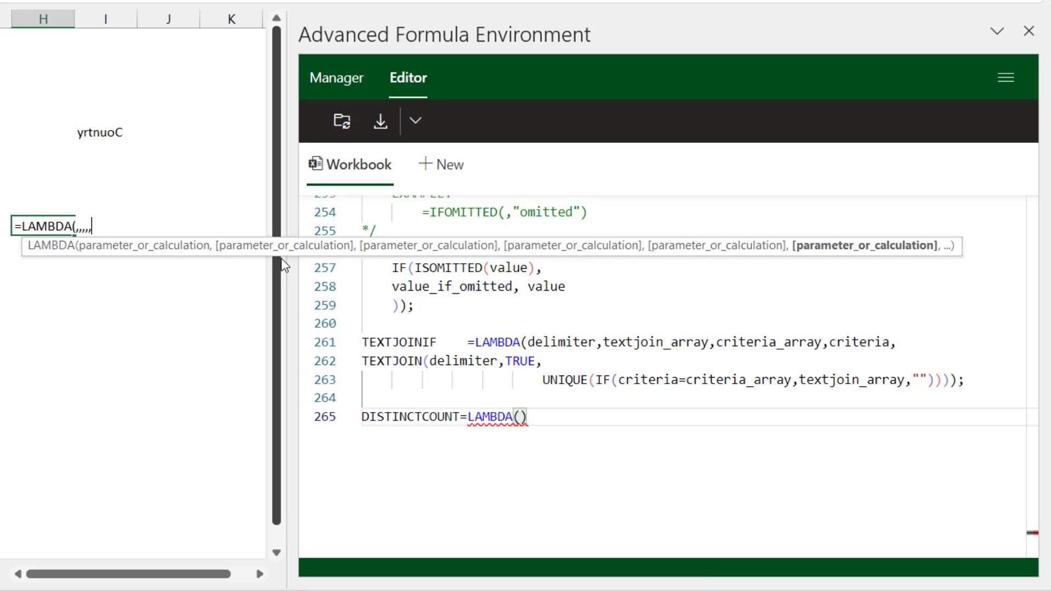
key("BackSpace")
key("BackSpace")
key("BackSpace")
key("BackSpace")
key("BackSpace")
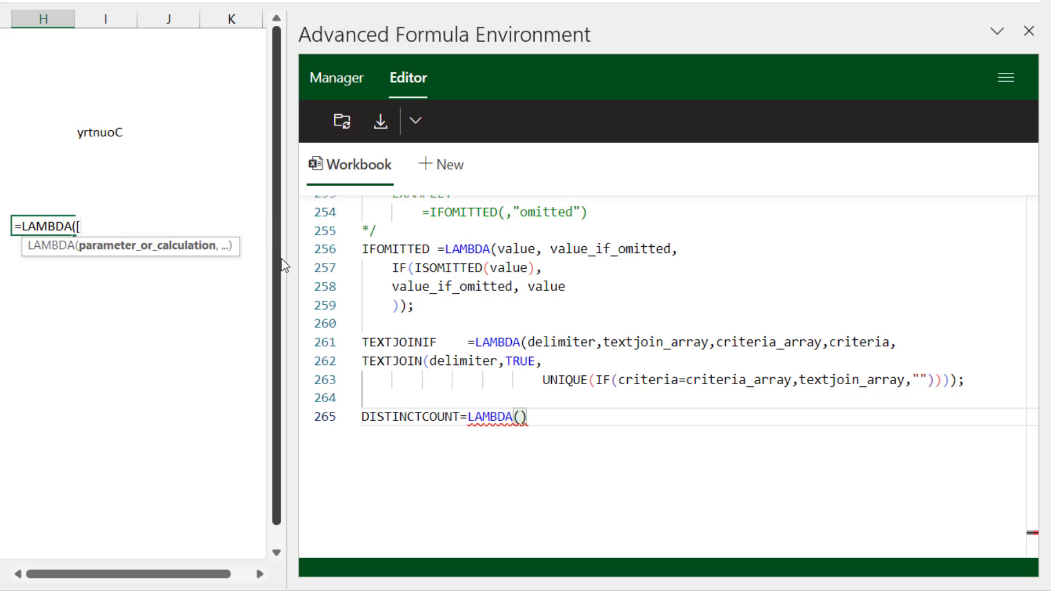
key("Escape")
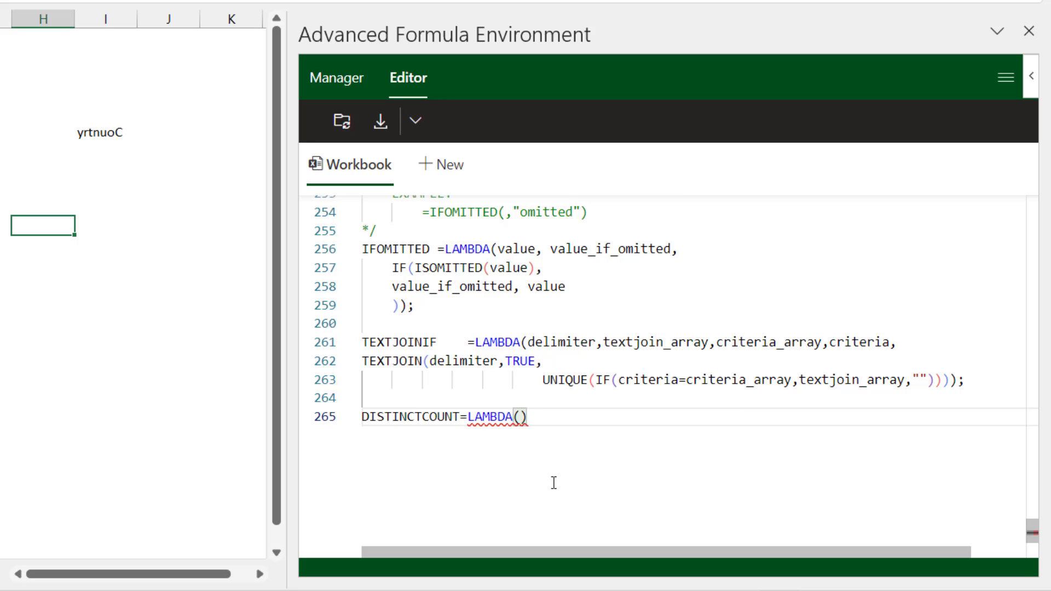
Complete the DISTINCTCOUNT definition in the editor with the parameter array and the calculation COUNTA(UNIQUE(array)).
type("array")
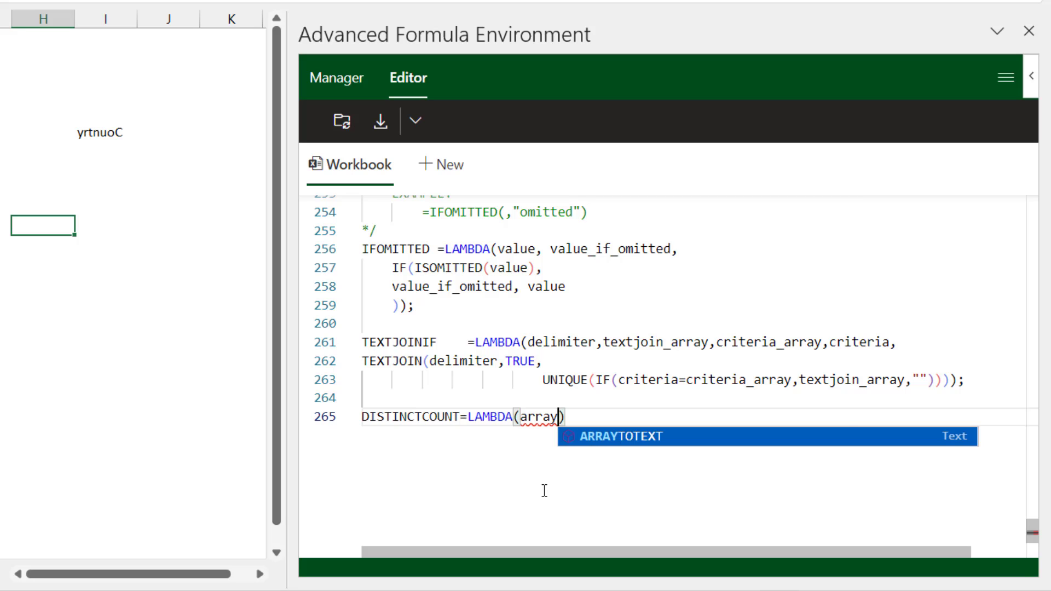
type(",")
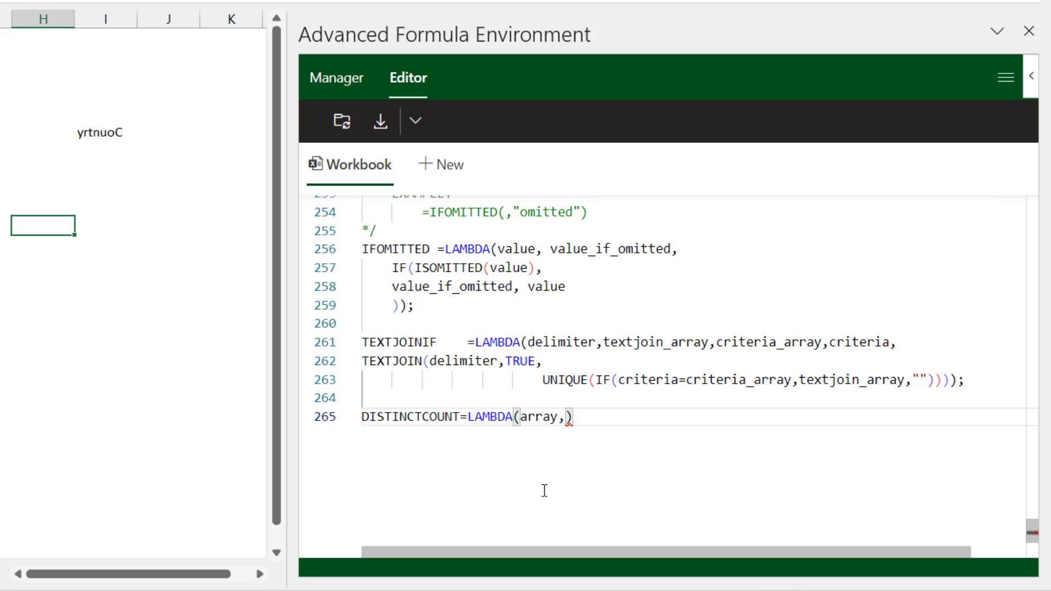
type("counta")
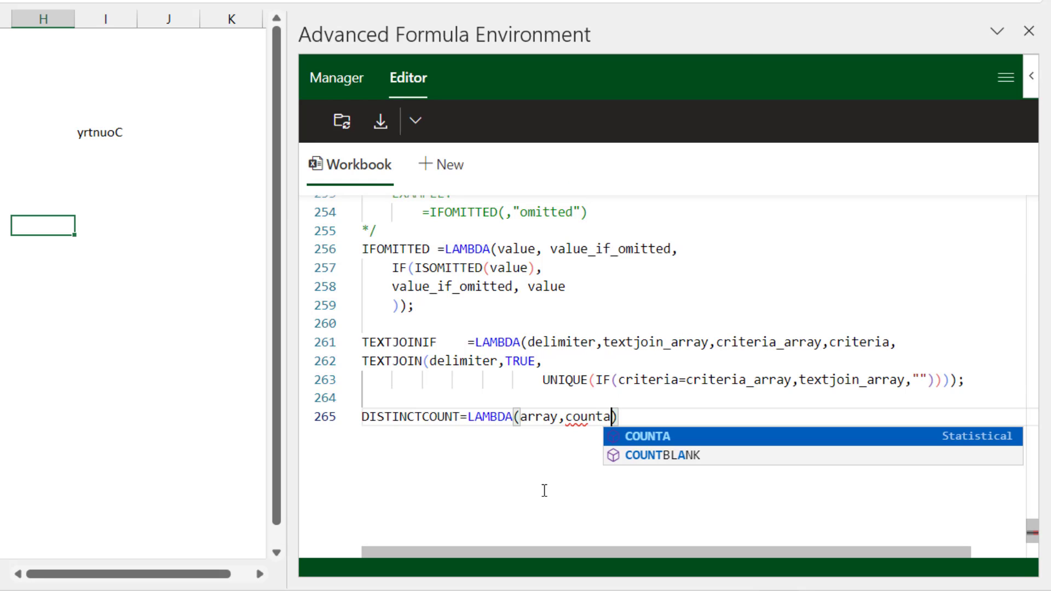
key("Tab")
type("(")
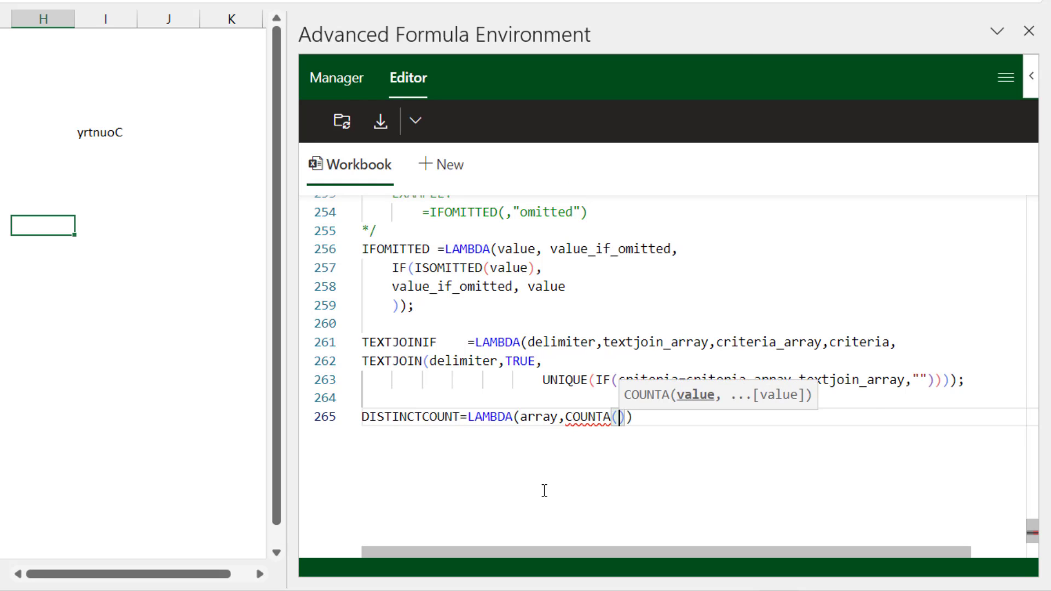
type("uniq")
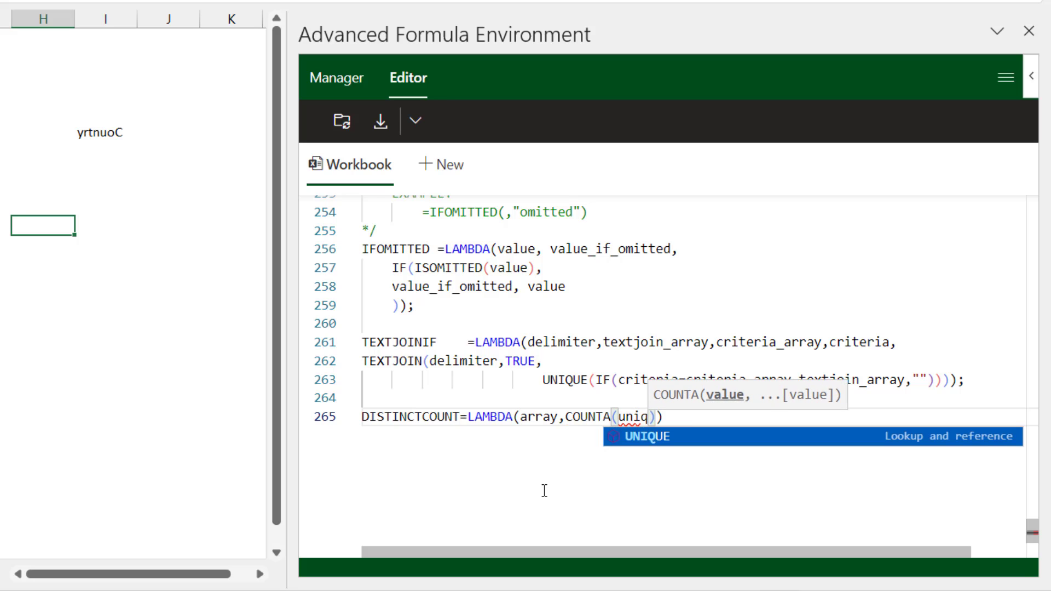
key("Tab")
type("(")
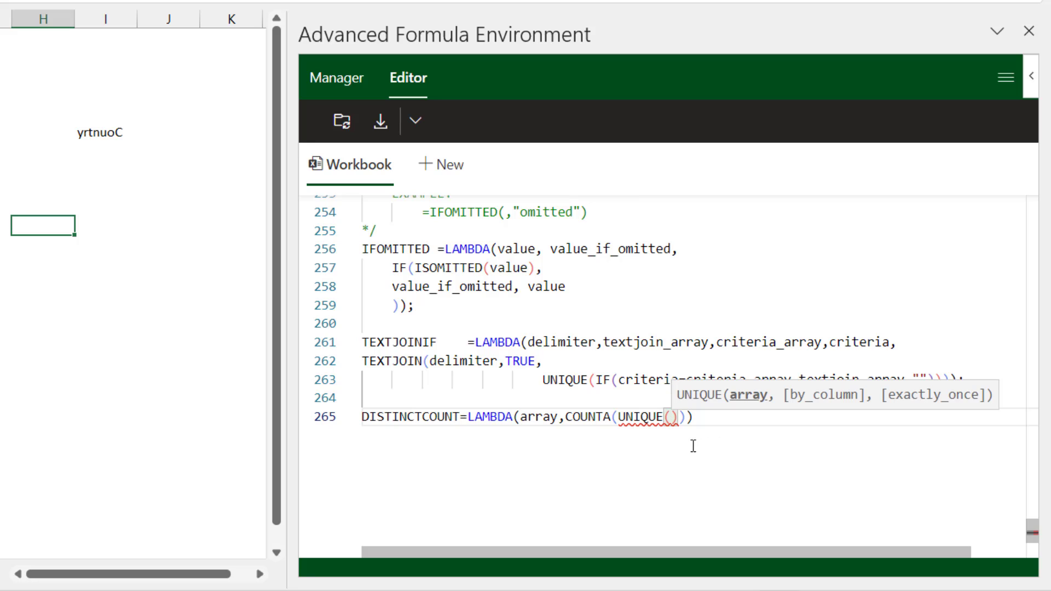
type("array")
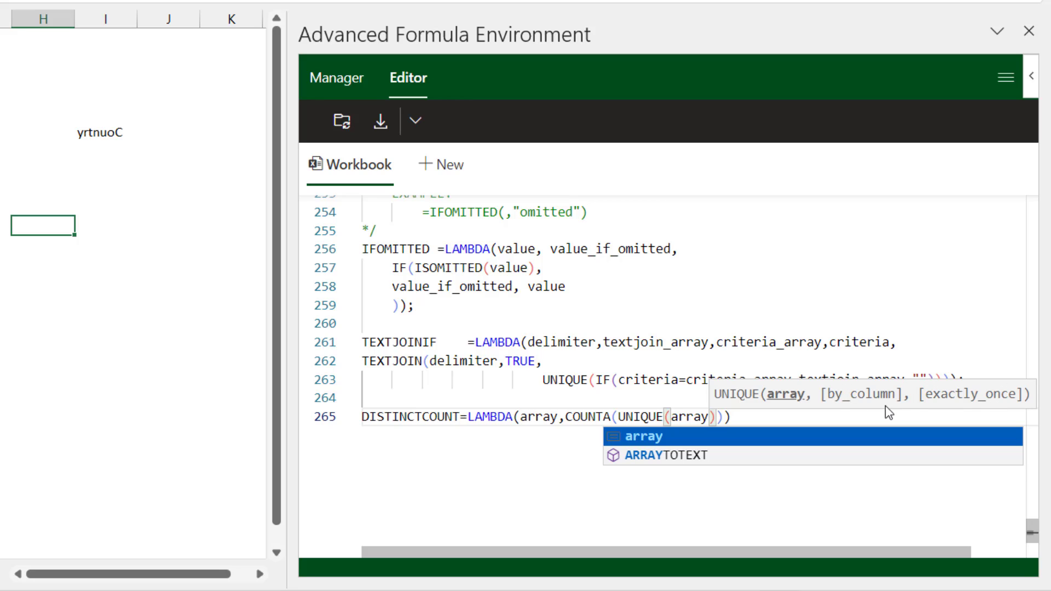
key("Right")
key("Right")
key("Right")
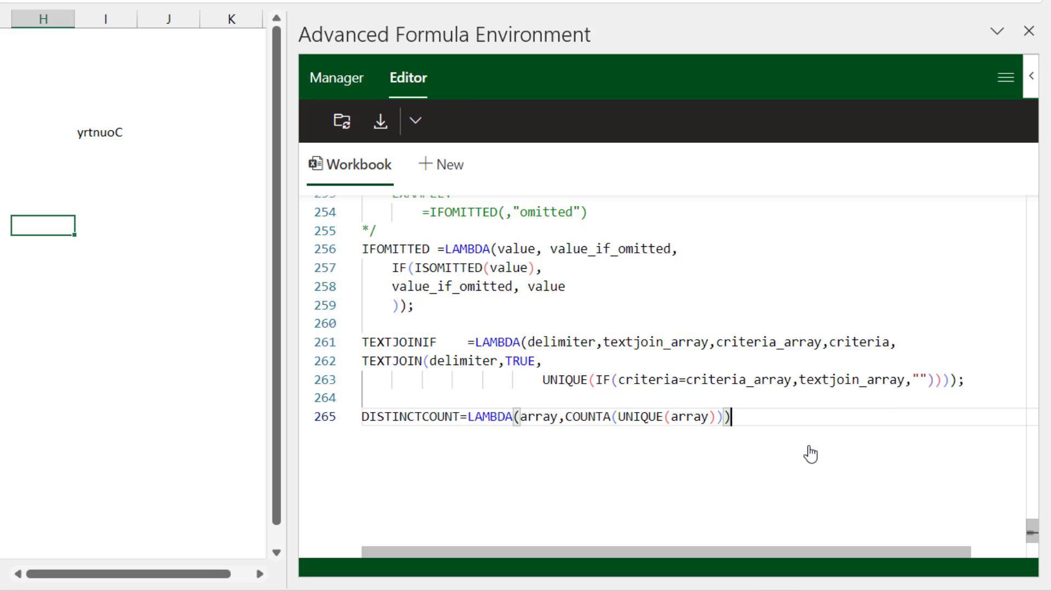
key("Left")
key("Left")
key("Left")
key("Left")
key("Right")
key("Right")
key("Right")
key("Right")
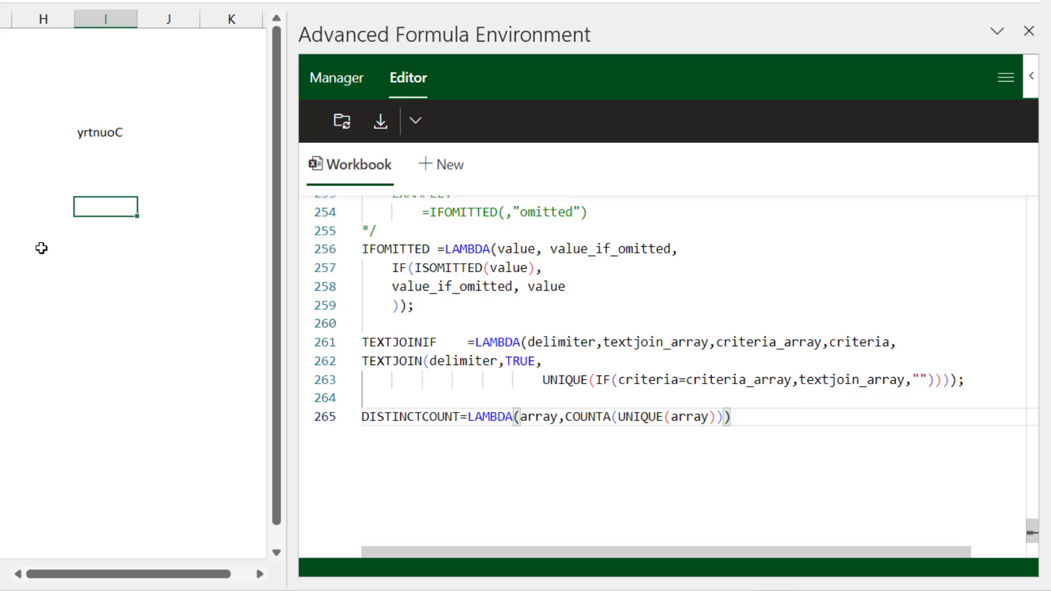
Enter =UNIQUE(D7:D15) in I12 to list the distinct countries.
left_click(94, 238)
type("=uni")
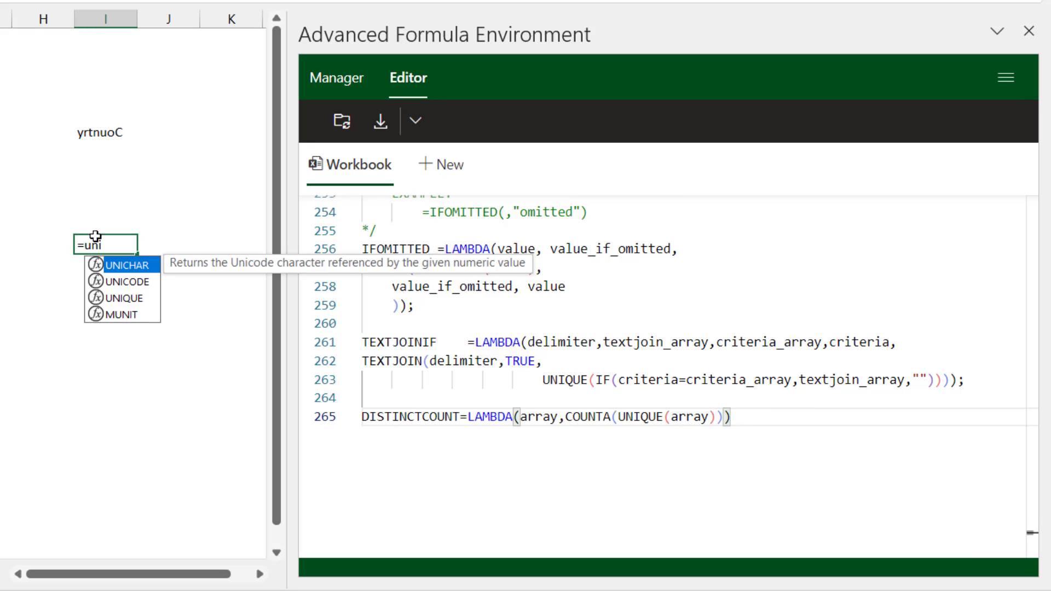
type("q")
key("Tab")
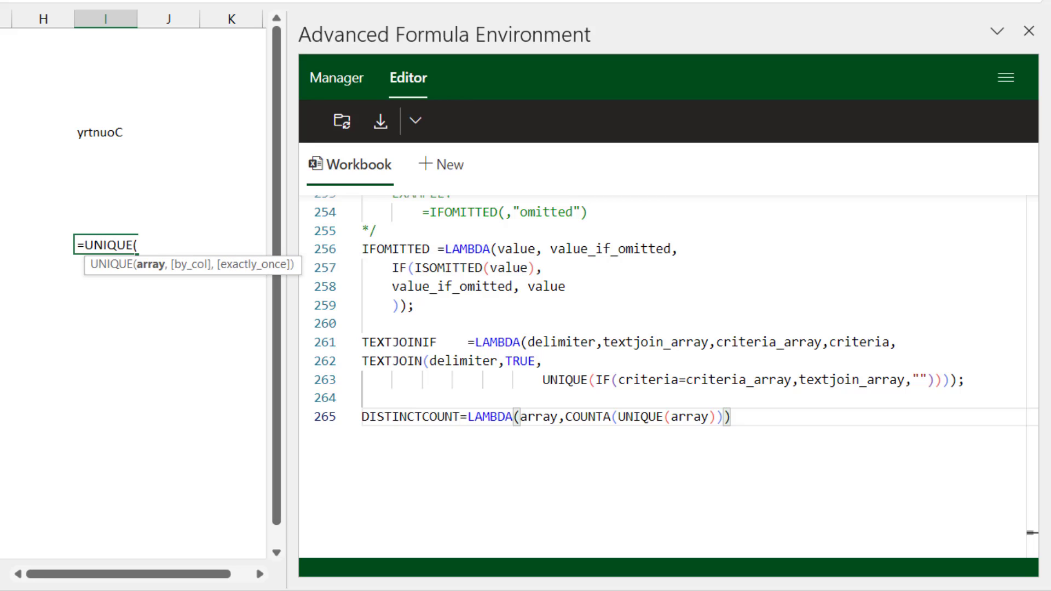
type("D7:D15)")
key("ctrl+Return")
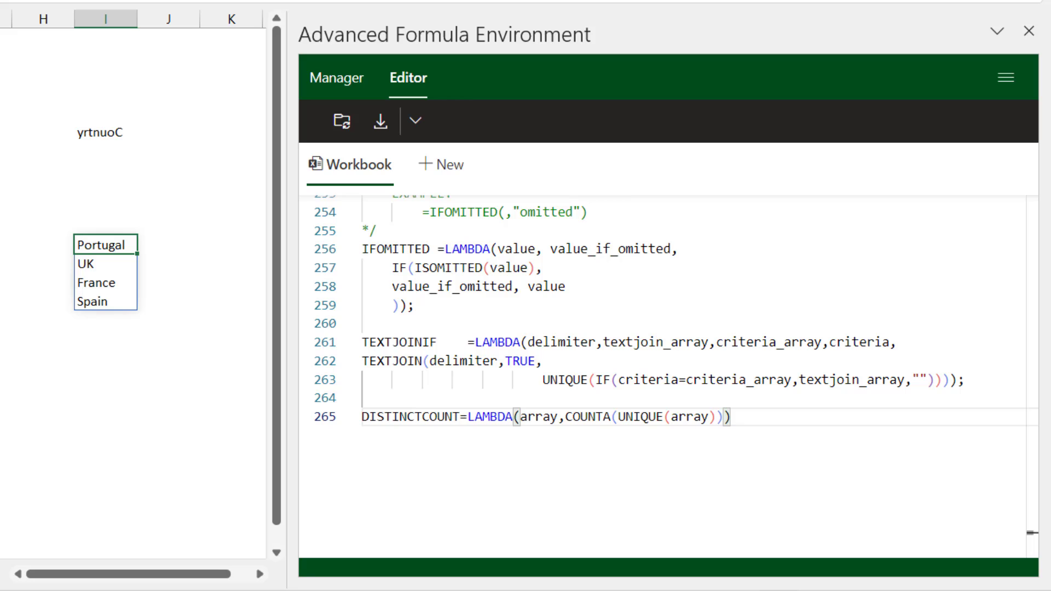
Wrap the UNIQUE formula in I12 in COUNTA so it counts the distinct countries.
key("F2")
key("Home")
key("Right")
type("COUNTA")
type("(")
key("End")
type(")")
key("ctrl+Return")
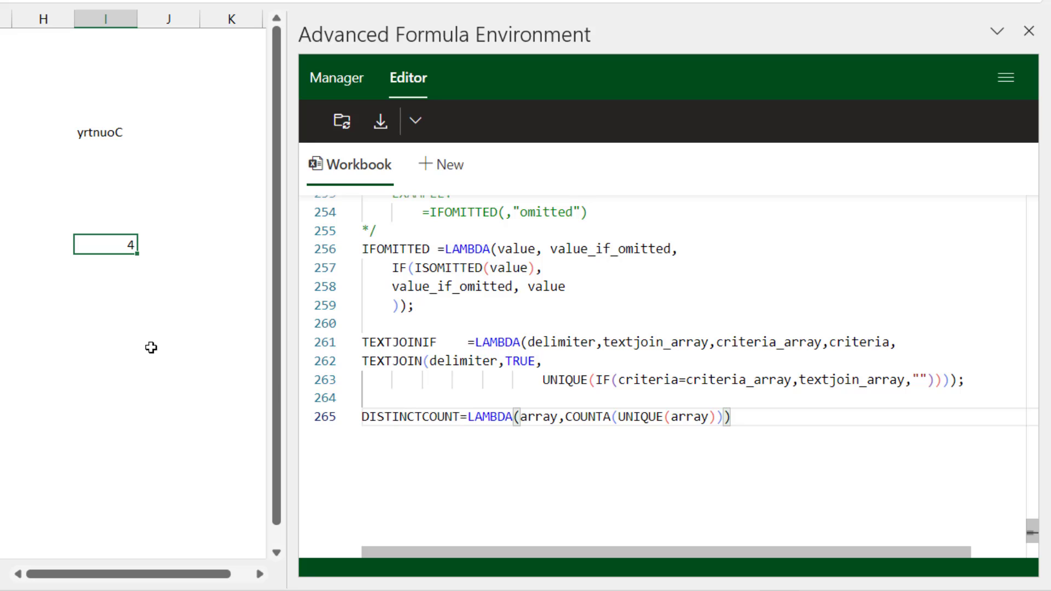
Try the editor without the semicolon ending the TEXTJOINIF definition to check the effect on DISTINCTCOUNT, and restore the semicolon.
left_click(120, 290)
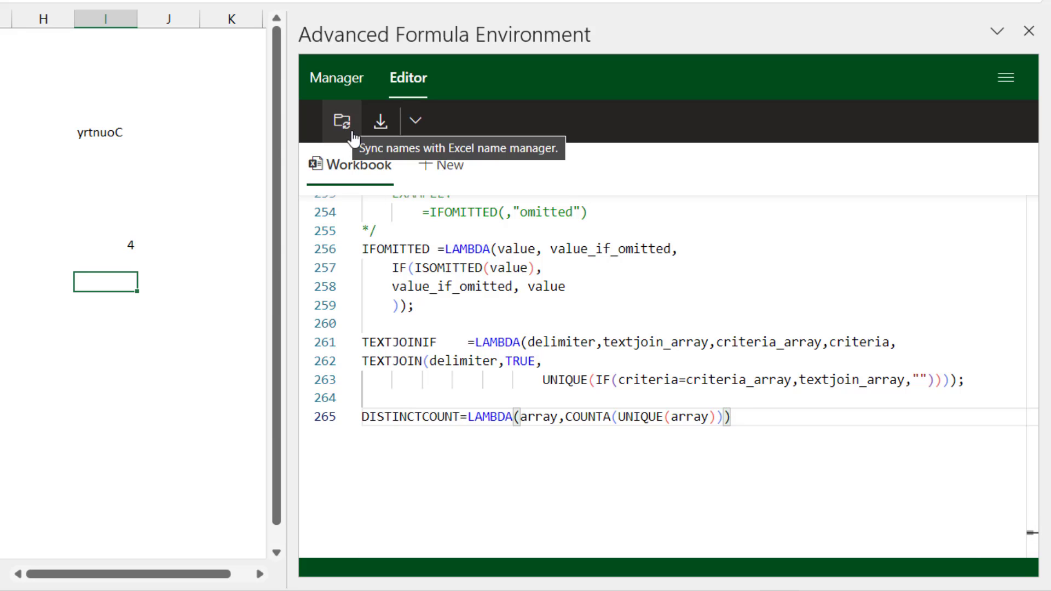
left_click(973, 379)
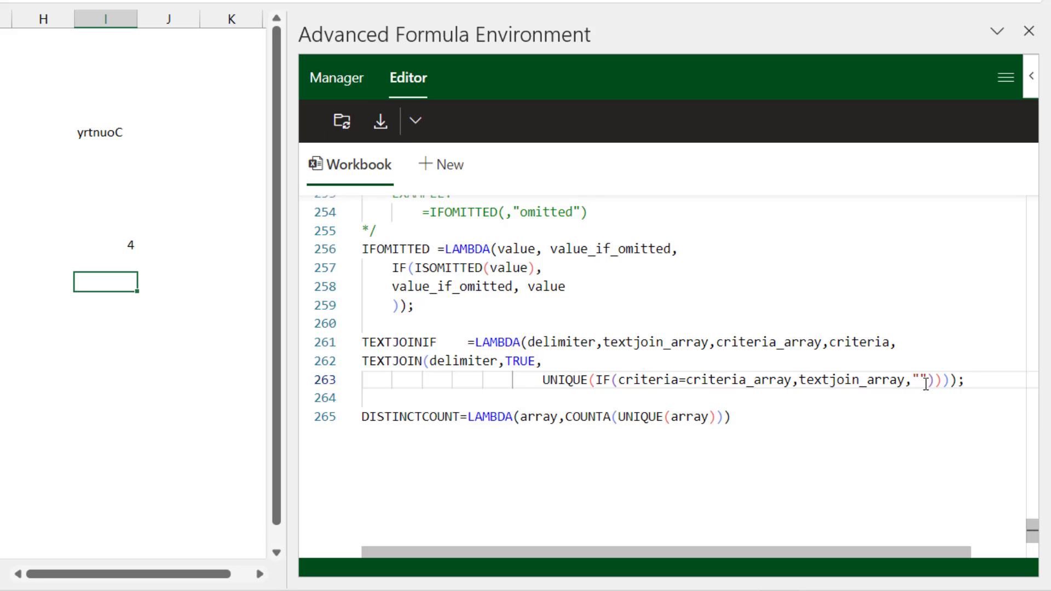
key("BackSpace")
left_click(781, 412)
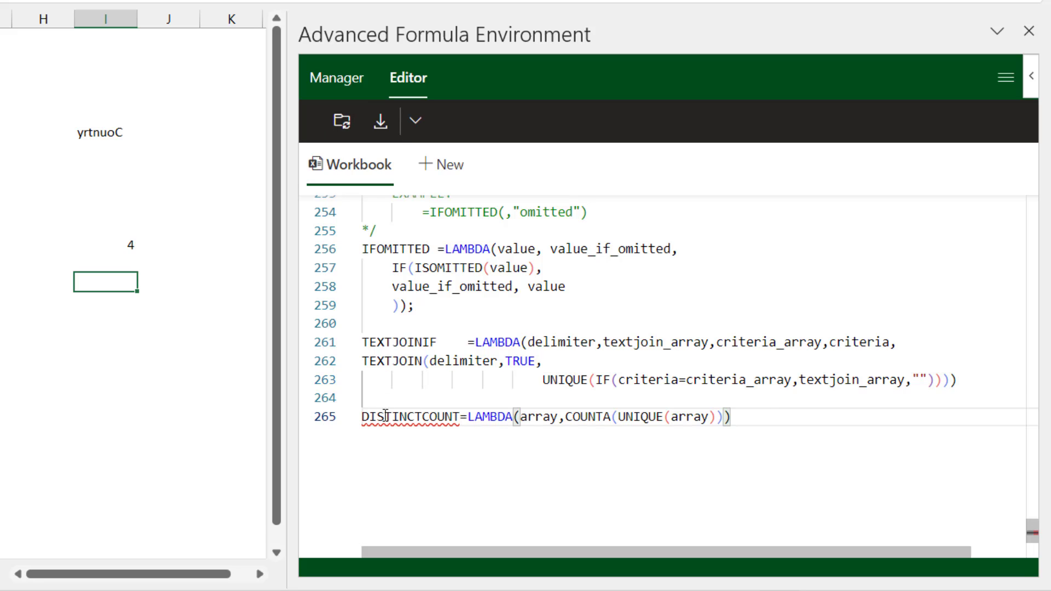
mouse_move(364, 418)
type("))")
left_click(956, 386)
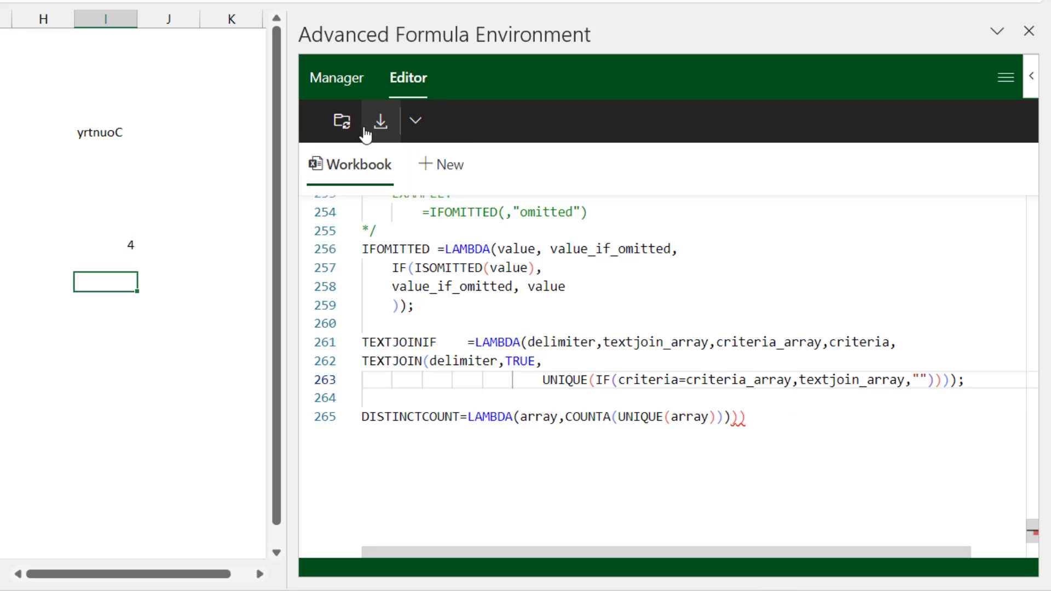
Remove the two surplus closing parentheses from the DISTINCTCOUNT definition and sync the names with the Excel name manager.
left_click(344, 121)
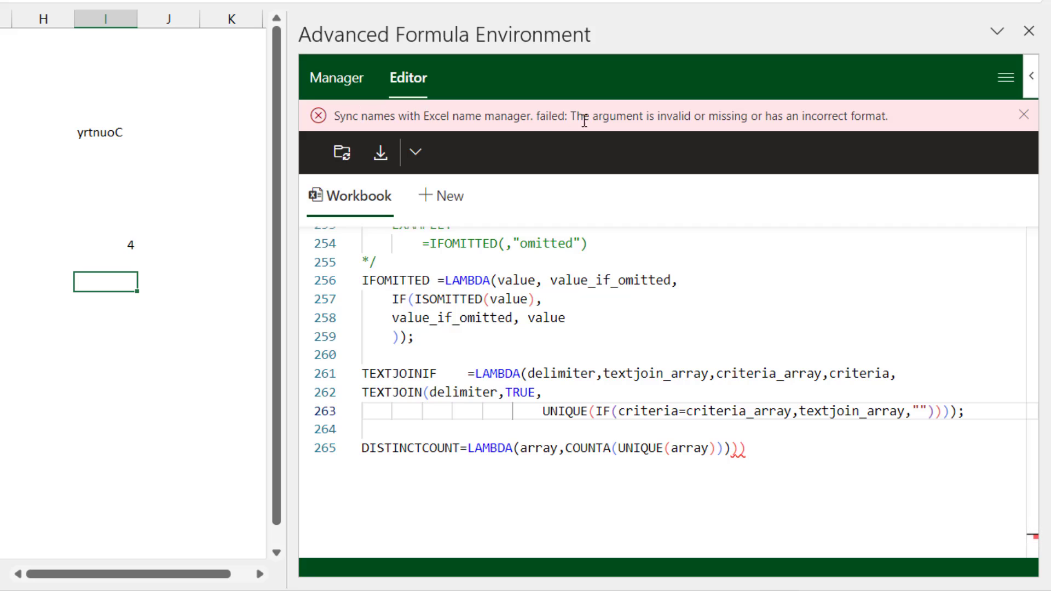
left_click(753, 447)
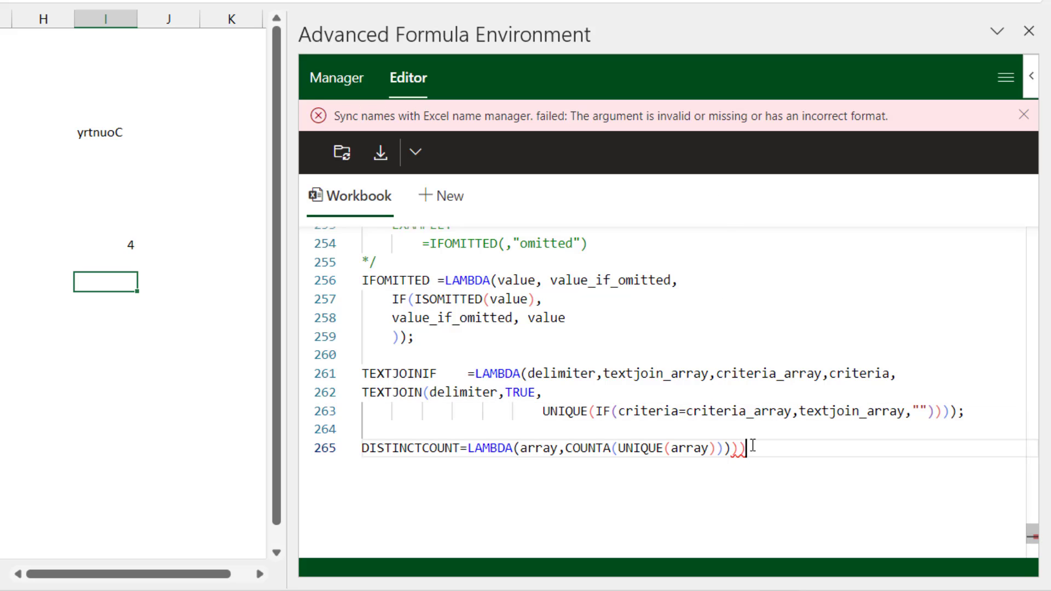
key("BackSpace")
key("BackSpace")
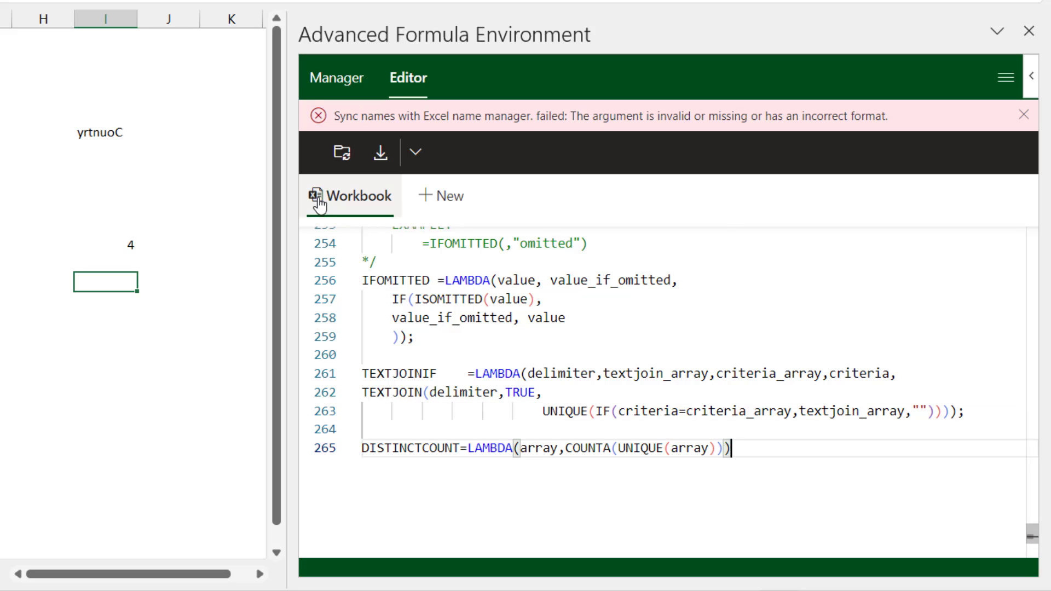
left_click(343, 161)
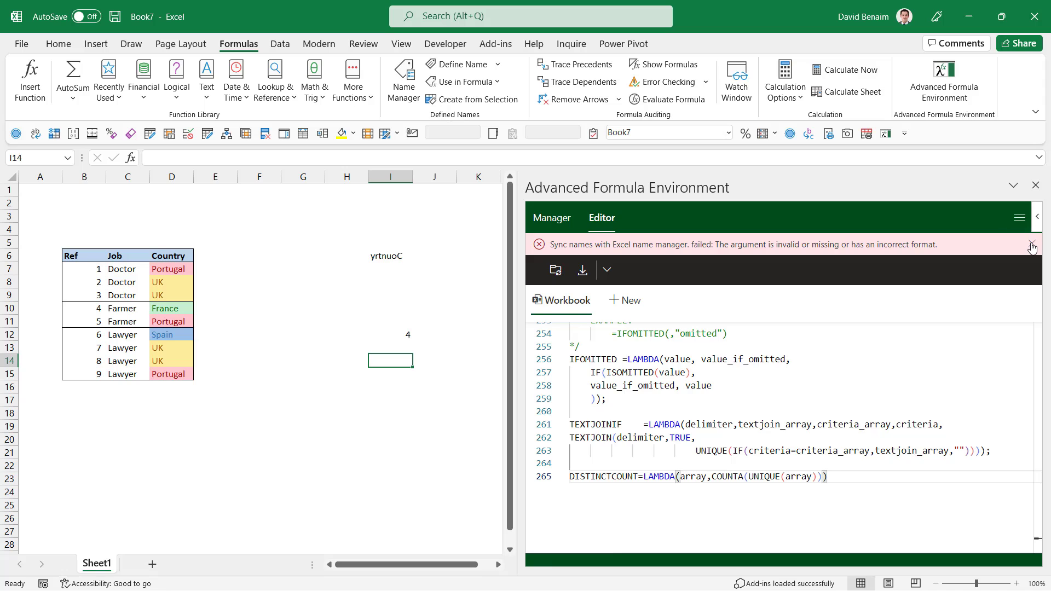
left_click(1033, 245)
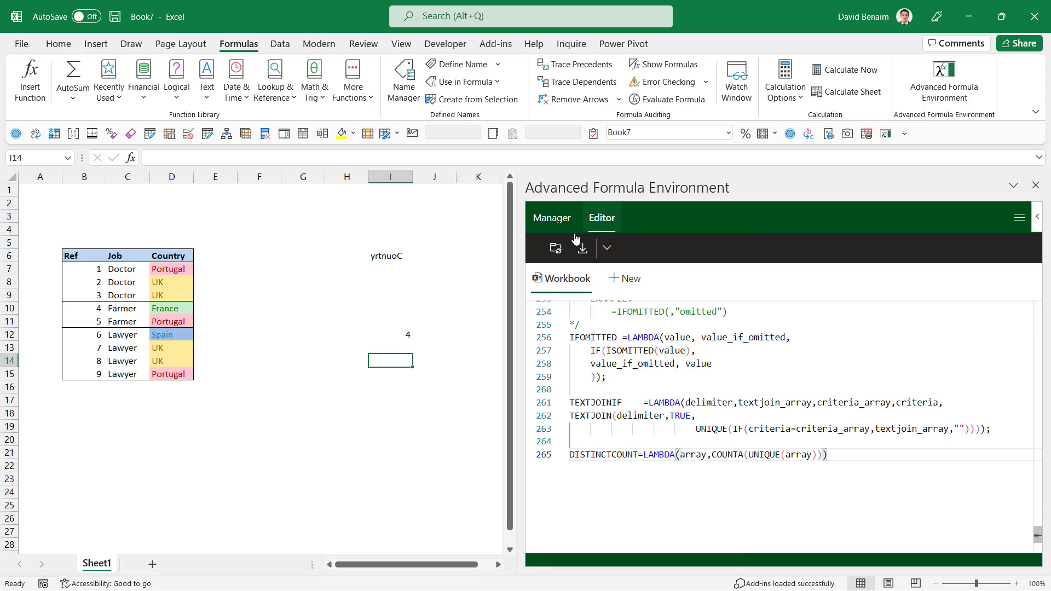
Check the DISTINCTCOUNT definition in the Name Manager.
left_click(408, 87)
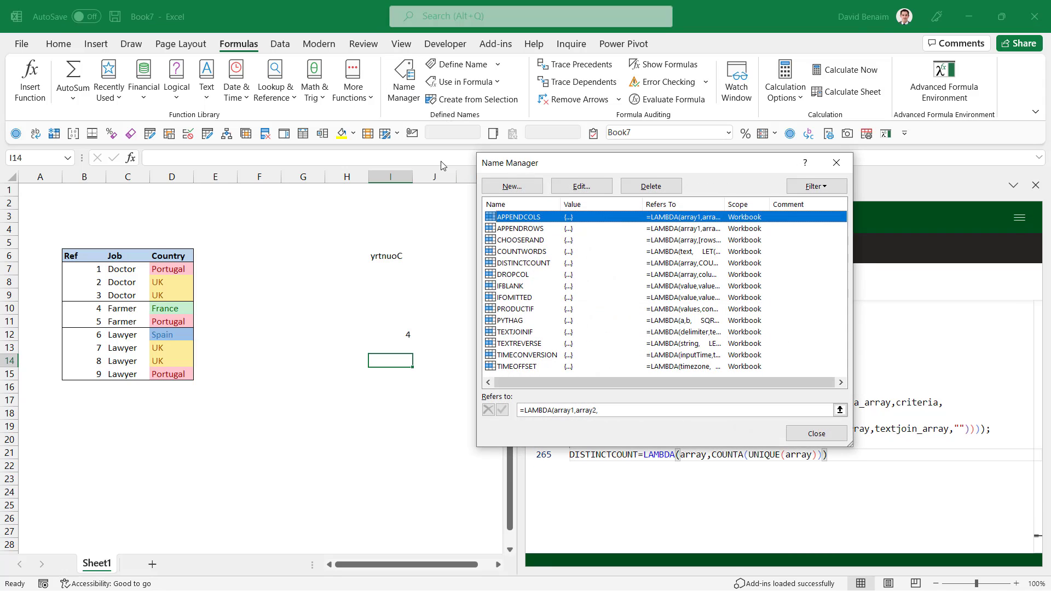
left_click(539, 267)
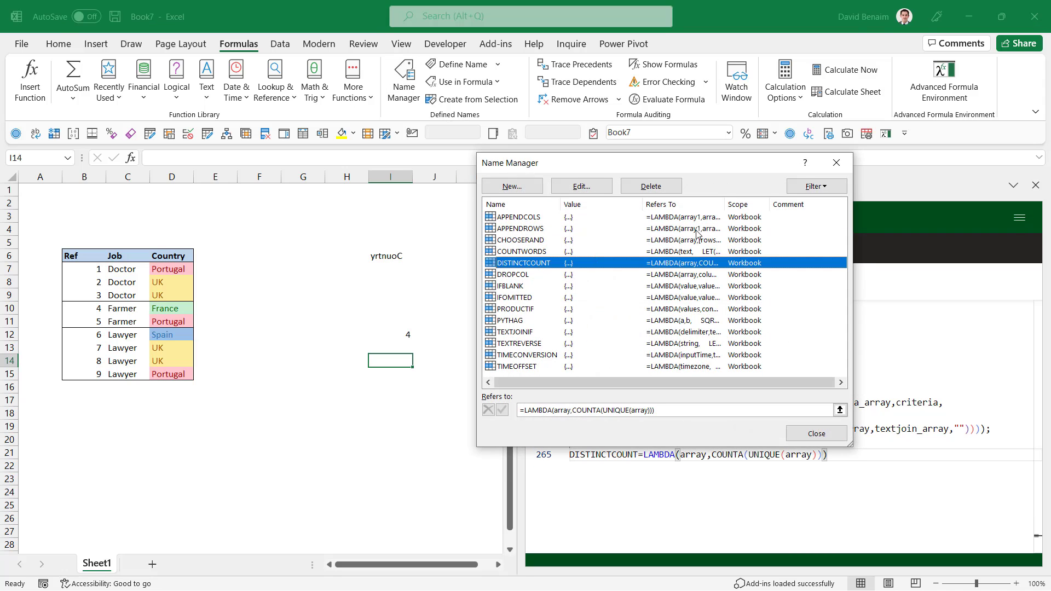
left_click(836, 163)
left_click(396, 334)
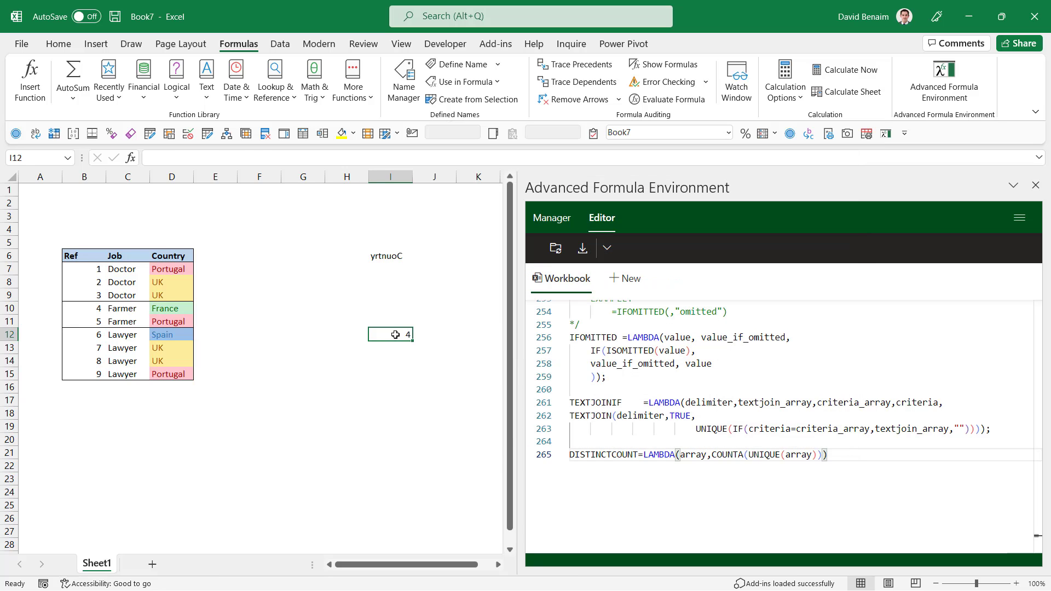
Enter =DISTINCTCOUNT(D7:D15) in I14 to count the distinct countries with the custom function.
left_click(380, 363)
type("=dis")
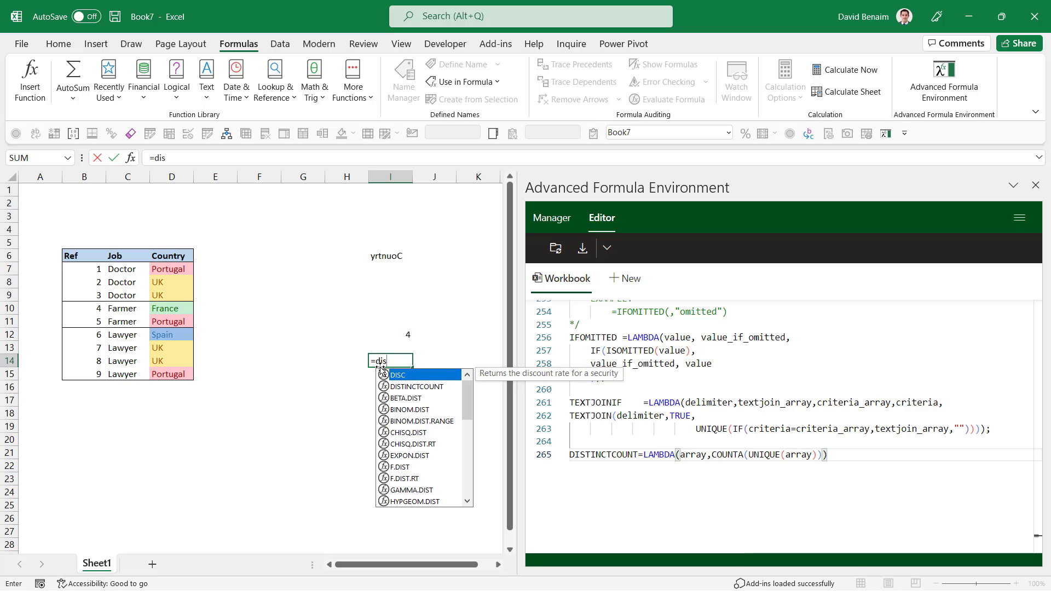
key("Tab")
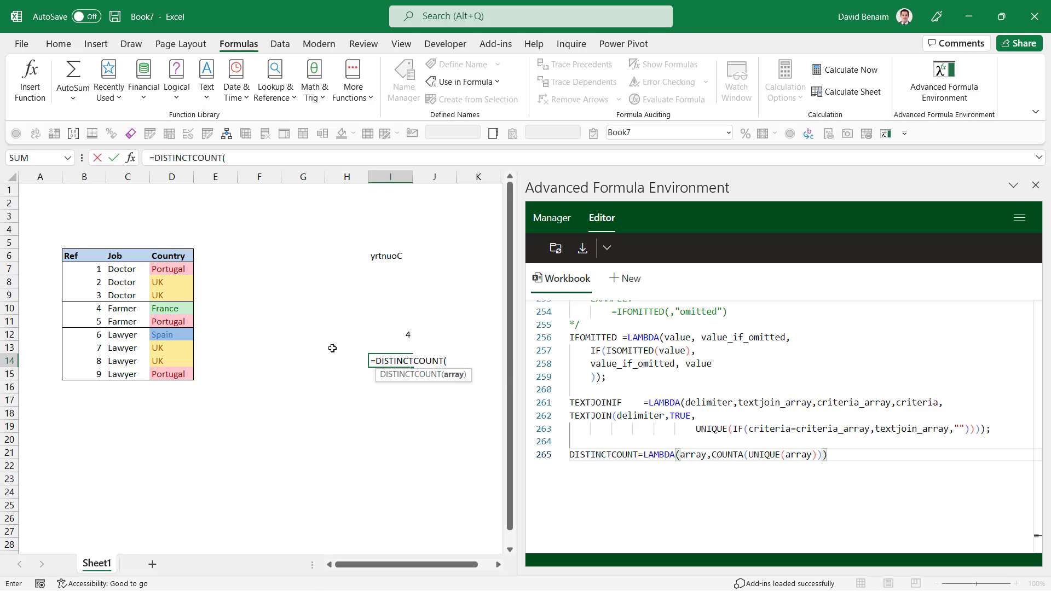
left_click(169, 271)
left_click_drag(169, 270, 174, 375)
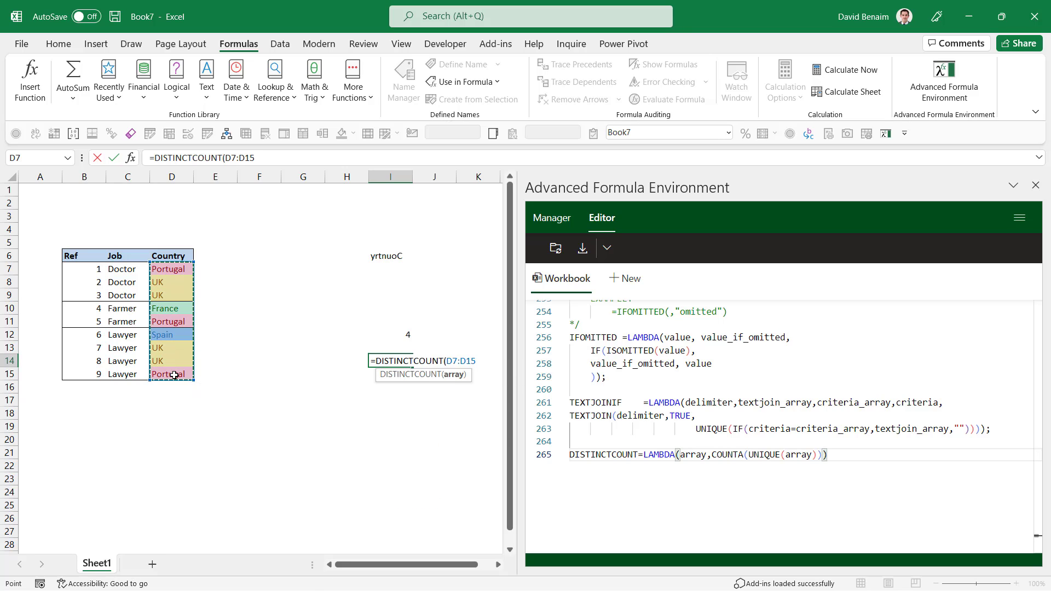
type(")")
key("Return")
key("Up")
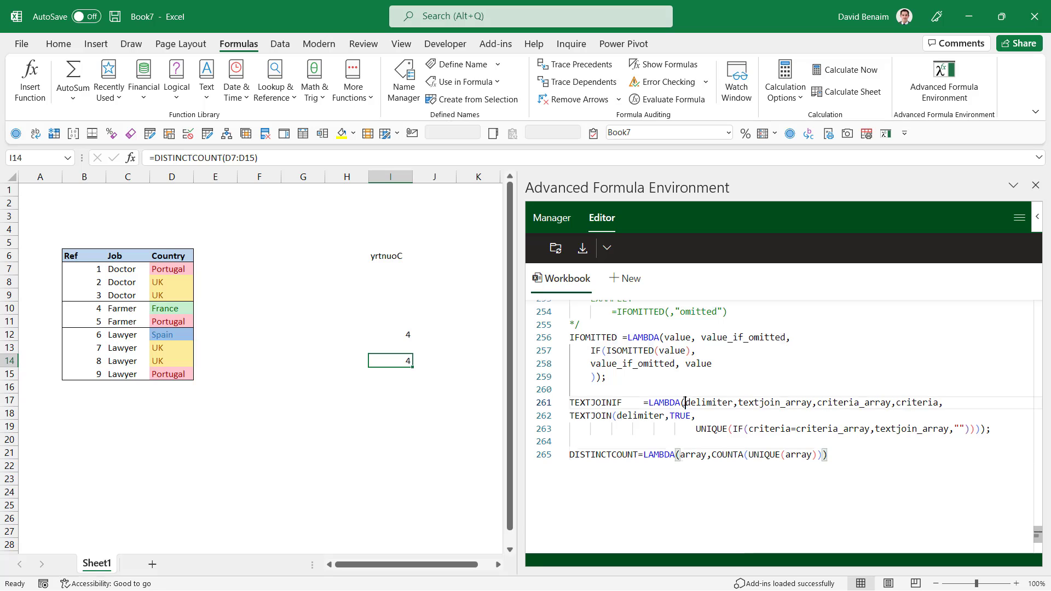
Examine the TEXTJOINIF arguments delimiter, textjoin_array, criteria_array and criteria, and the TEXTJOIN calculation that uses them.
left_click_drag(685, 403, 813, 402)
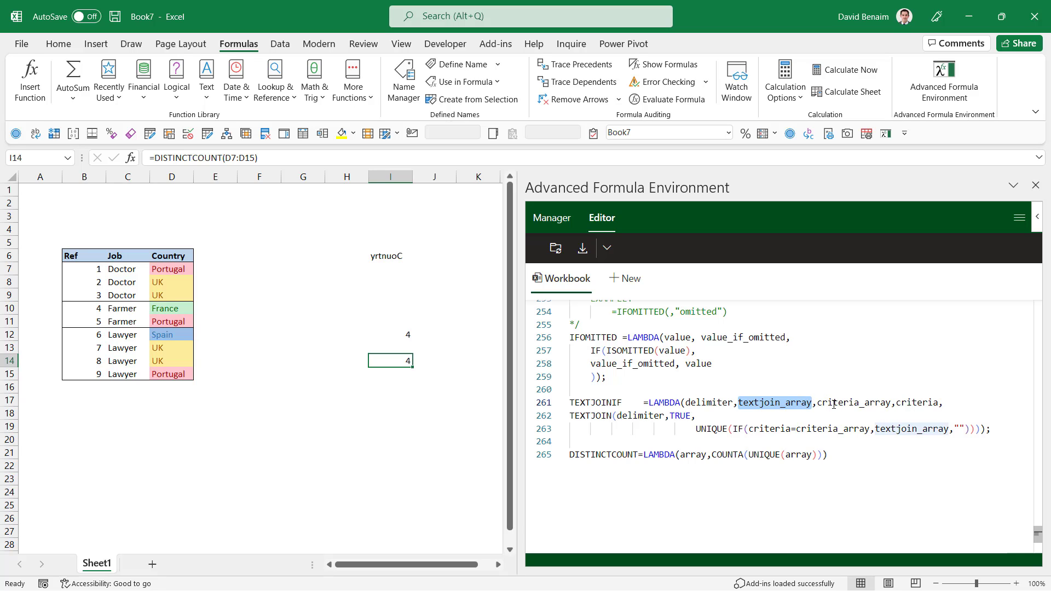
left_click(924, 403)
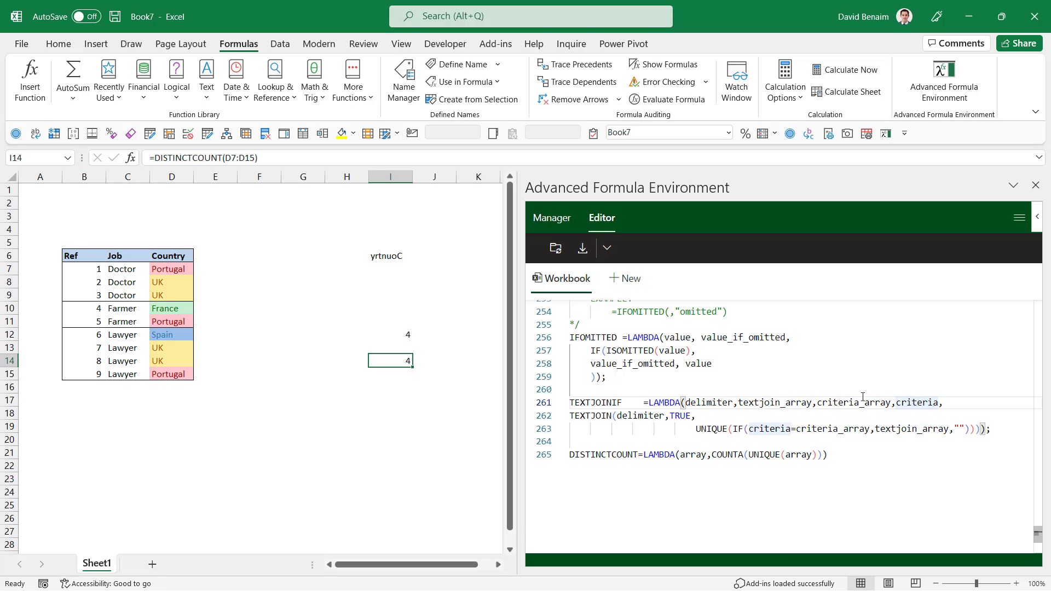
left_click(861, 401)
left_click(768, 401)
left_click(723, 404)
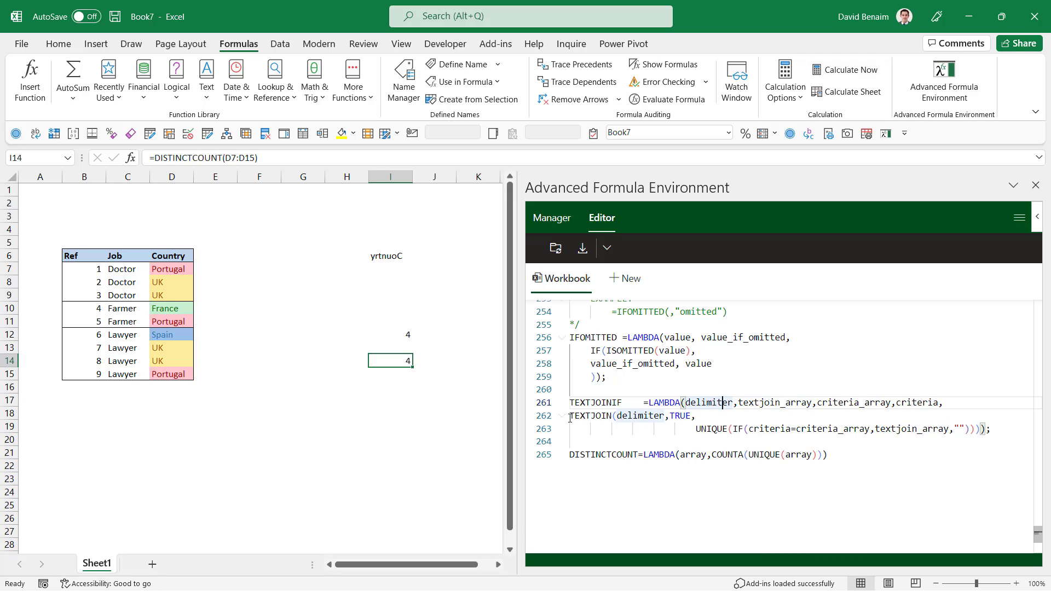
left_click_drag(571, 417, 991, 429)
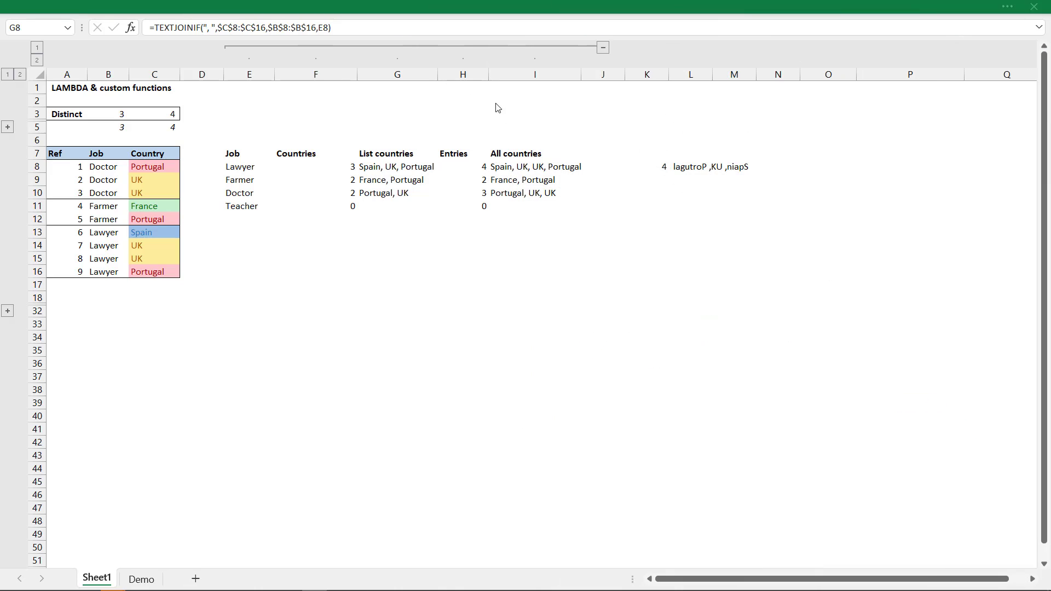
Copy the DISTINCTCOUNTIF LAMBDA formula from the Name Manager of the LAMBDA & custom functions.xlsx workbook.
left_click(422, 7)
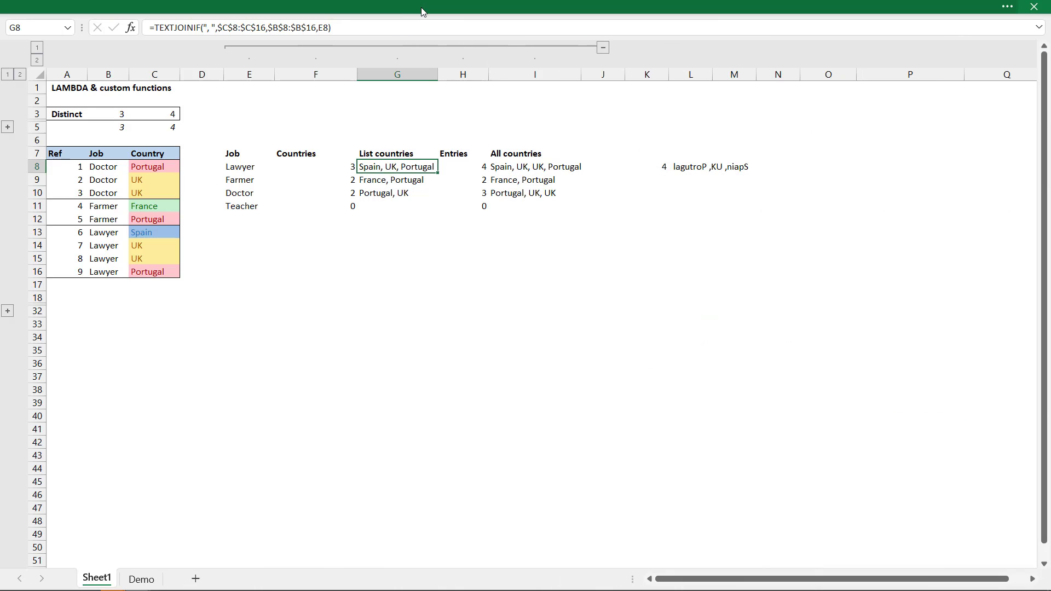
left_click(413, 6)
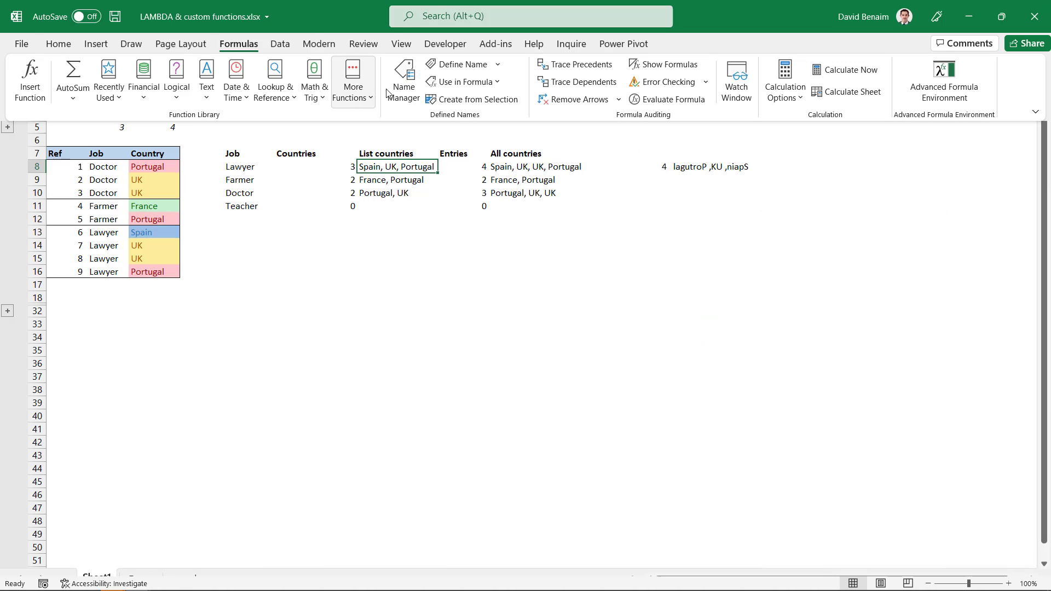
left_click(405, 89)
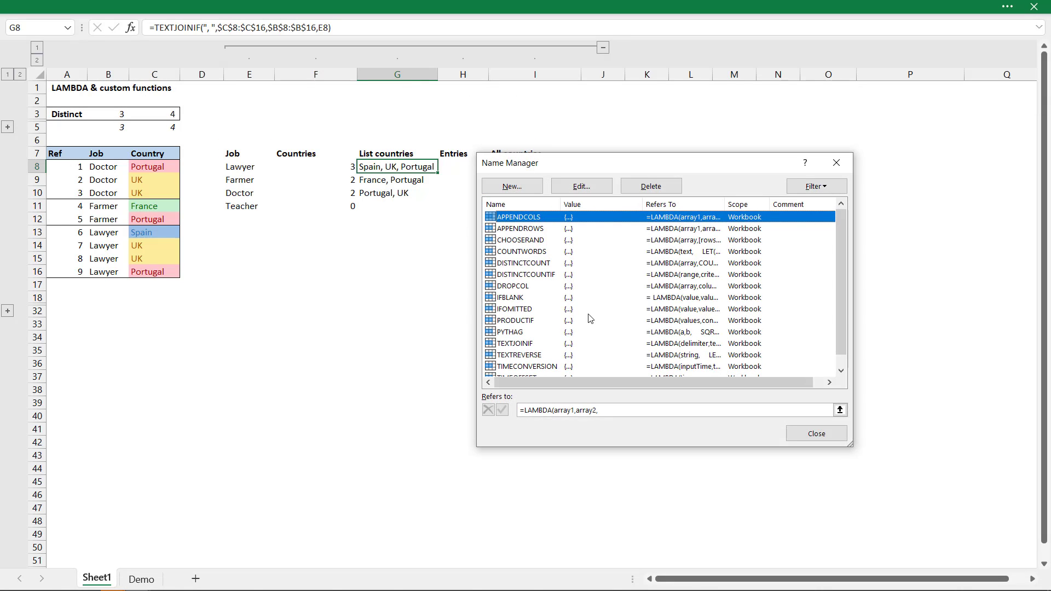
left_click(524, 275)
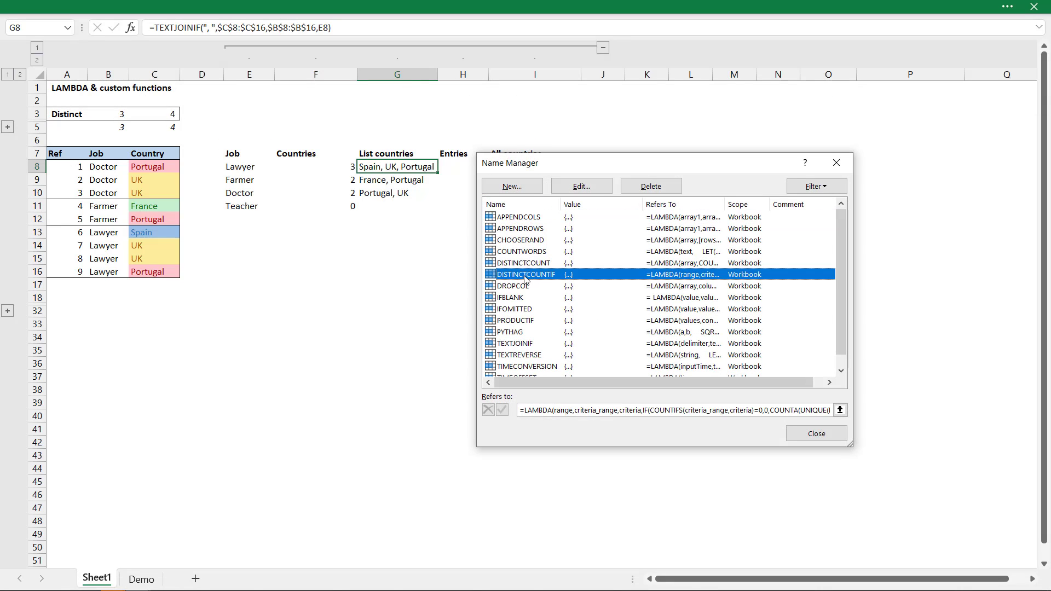
left_click_drag(521, 411, 754, 411)
right_click(754, 411)
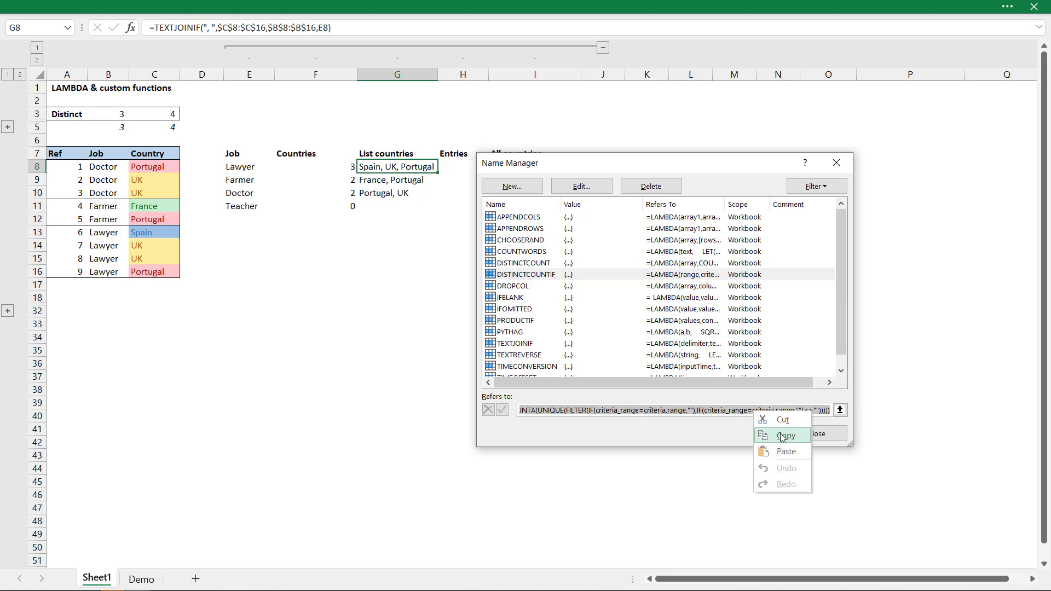
left_click(786, 436)
left_click(816, 434)
left_click(479, 257)
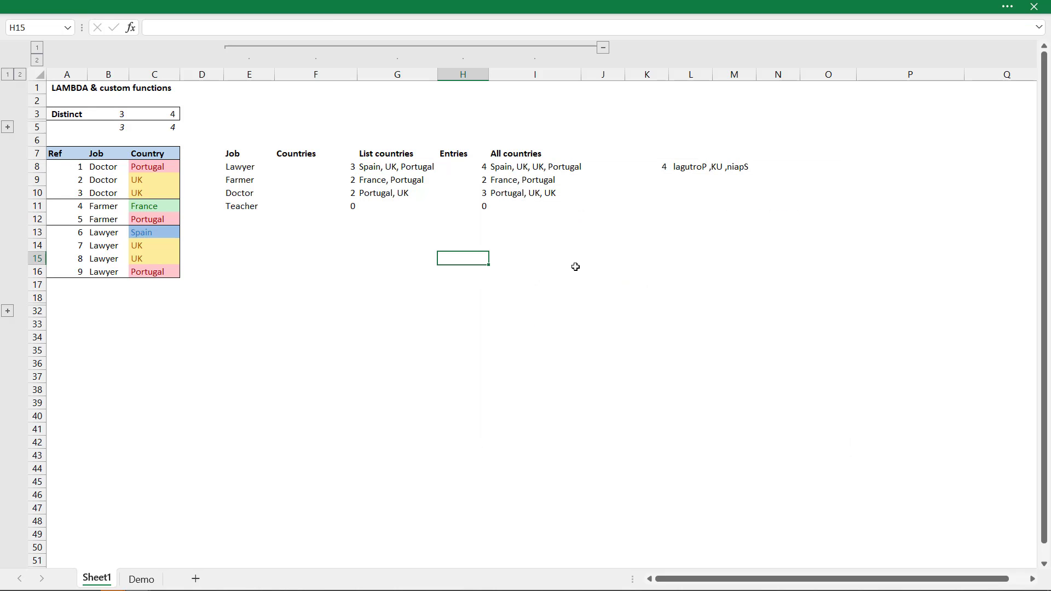
Switch to the Book7 workbook and close the Advanced Formula Environment.
key("alt+Tab")
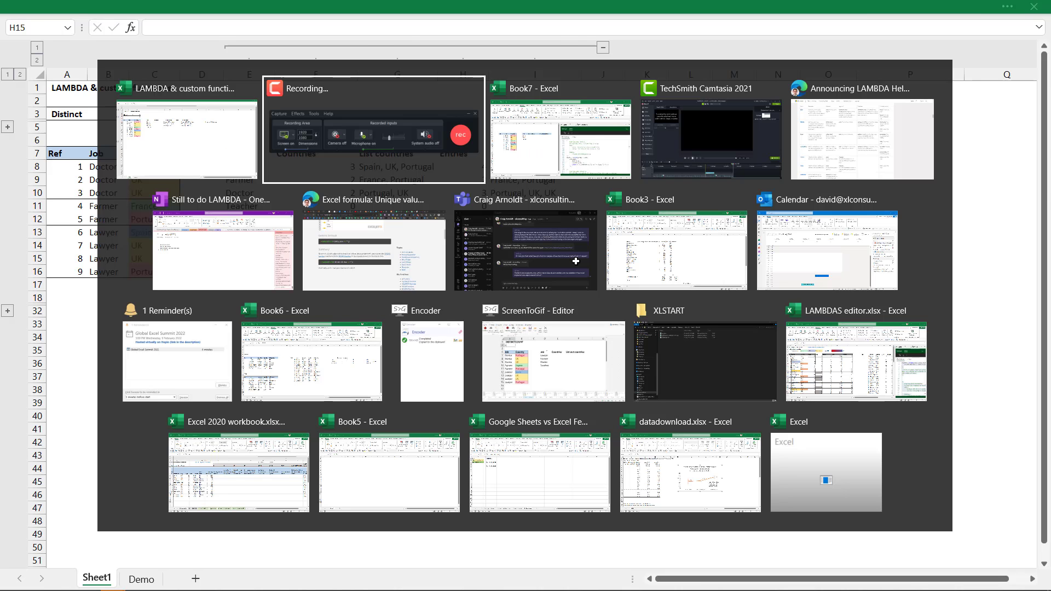
left_click(321, 336)
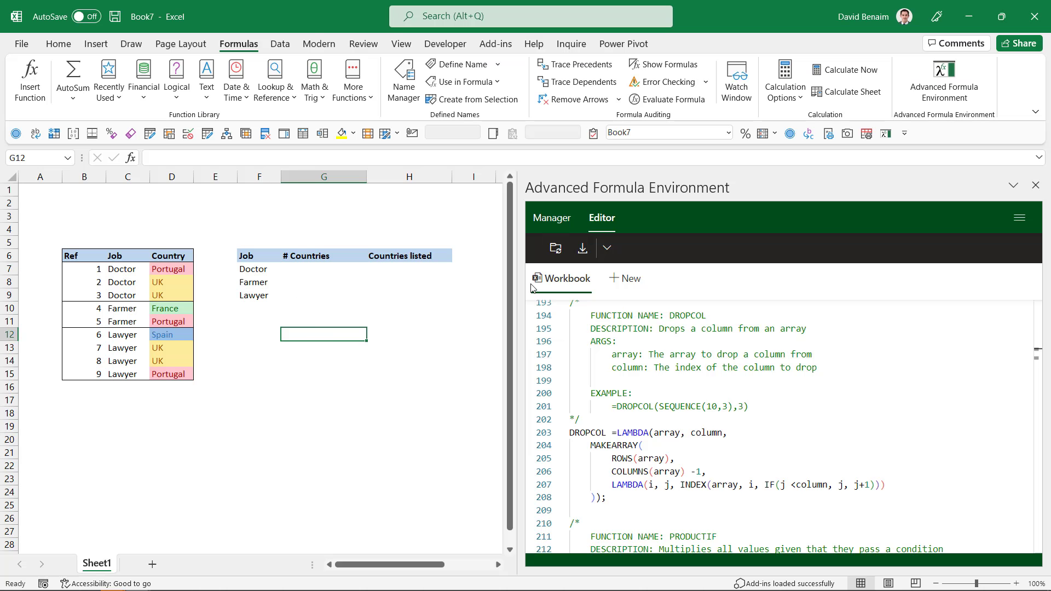
left_click(1036, 185)
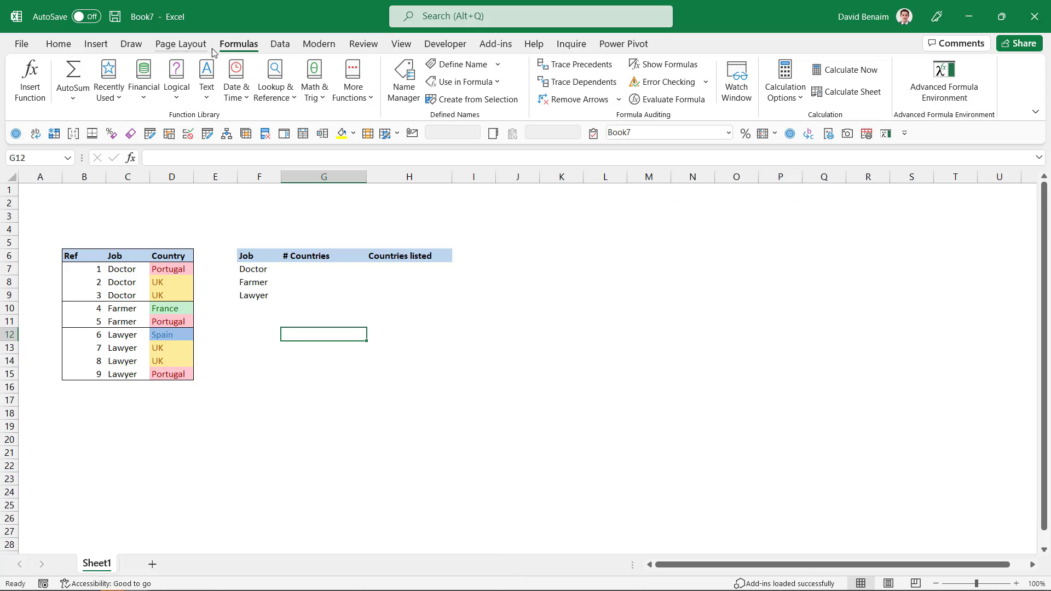
Define a workbook-scoped name DISTINCTCOUNTIF that refers to the copied LAMBDA formula.
left_click(404, 82)
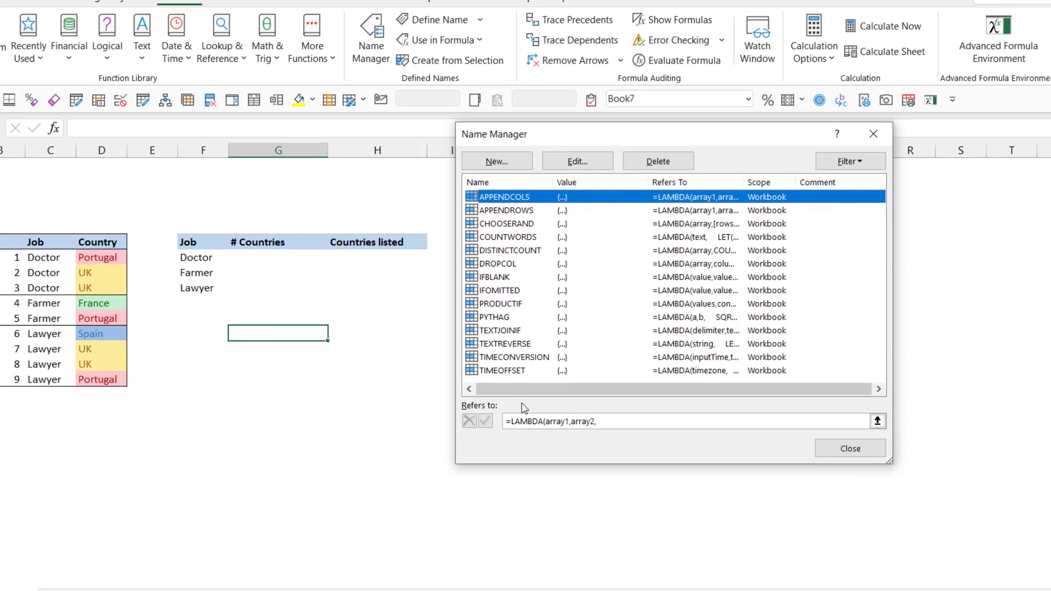
left_click(523, 159)
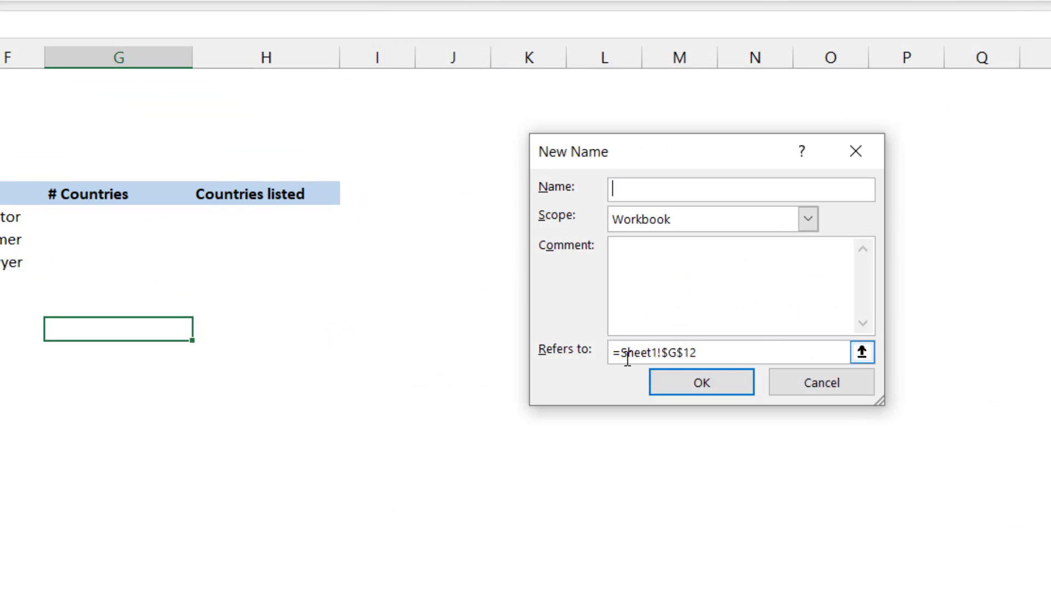
left_click_drag(706, 353, 509, 347)
key("ctrl+v")
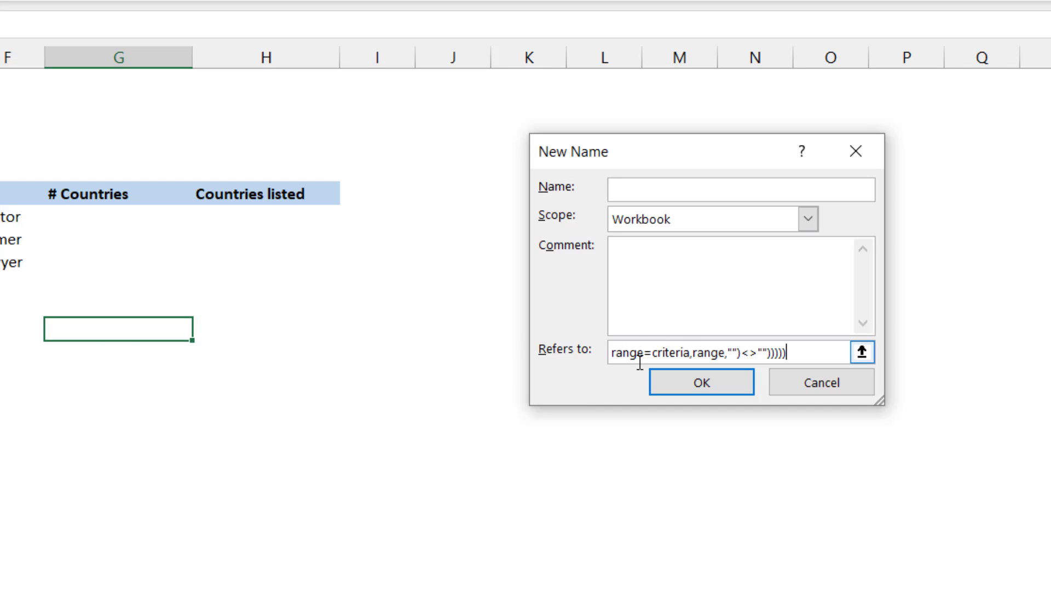
key("ctrl+a")
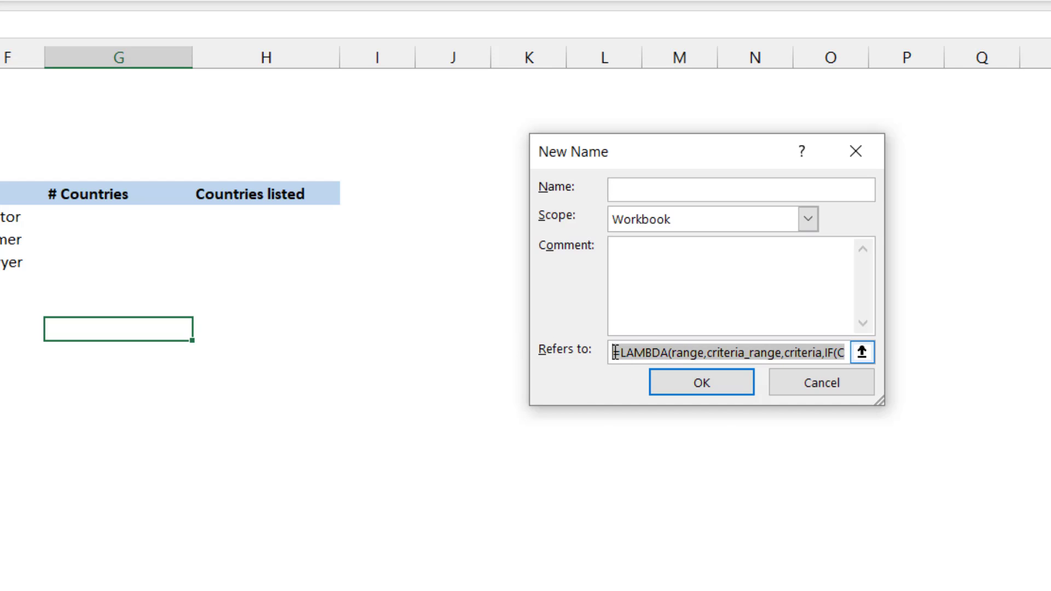
left_click(615, 353)
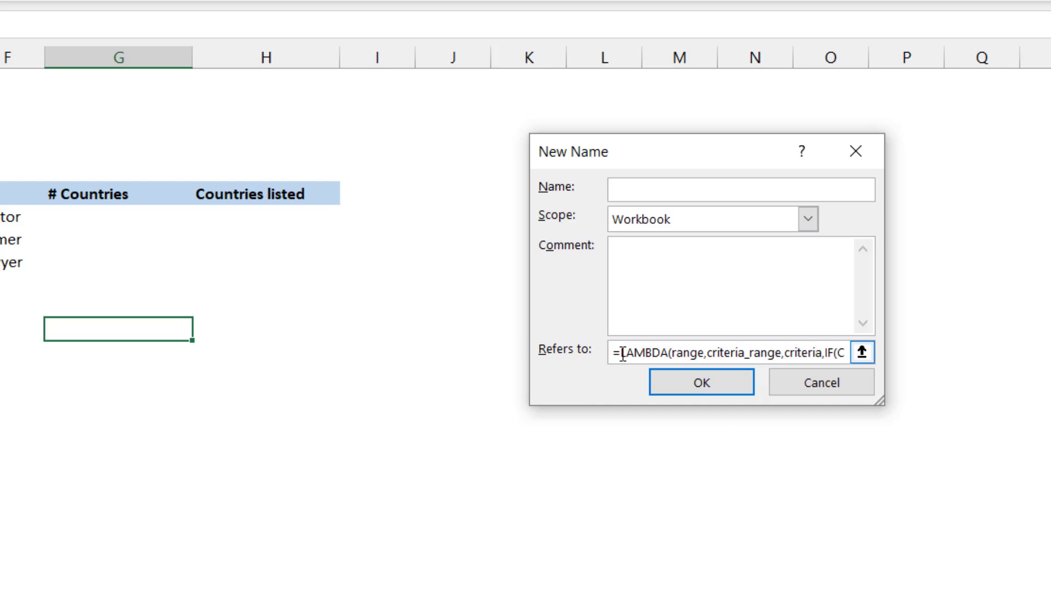
left_click(627, 189)
type("DISTINCTCOUNTIF")
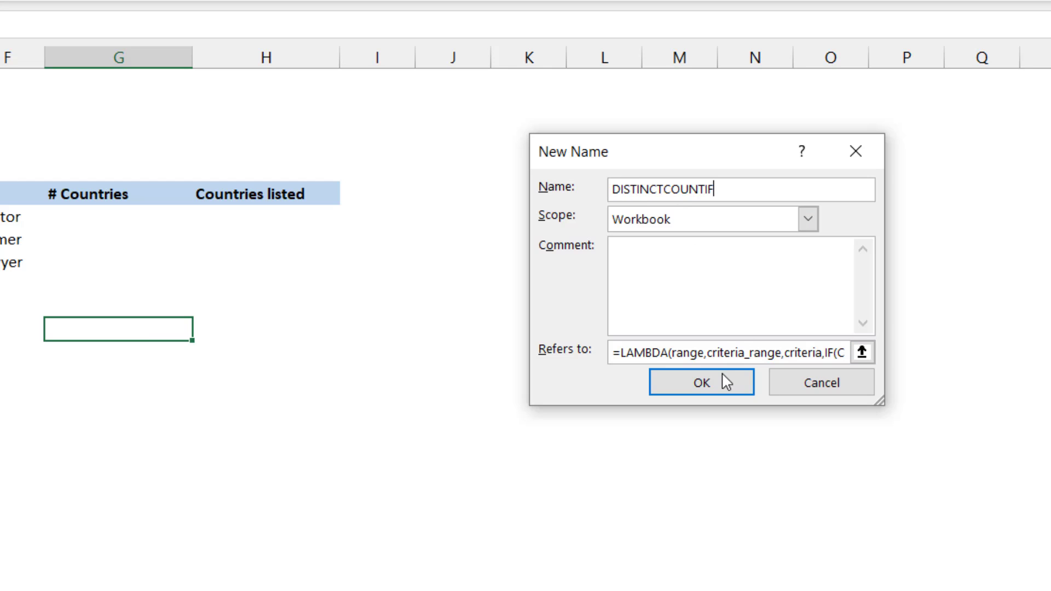
left_click(708, 386)
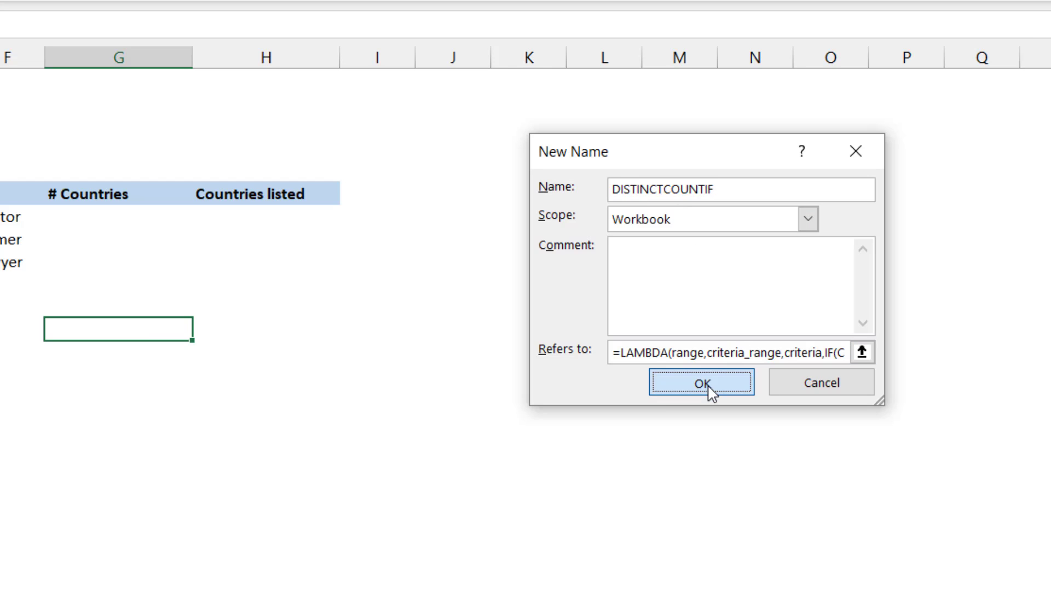
left_click(943, 503)
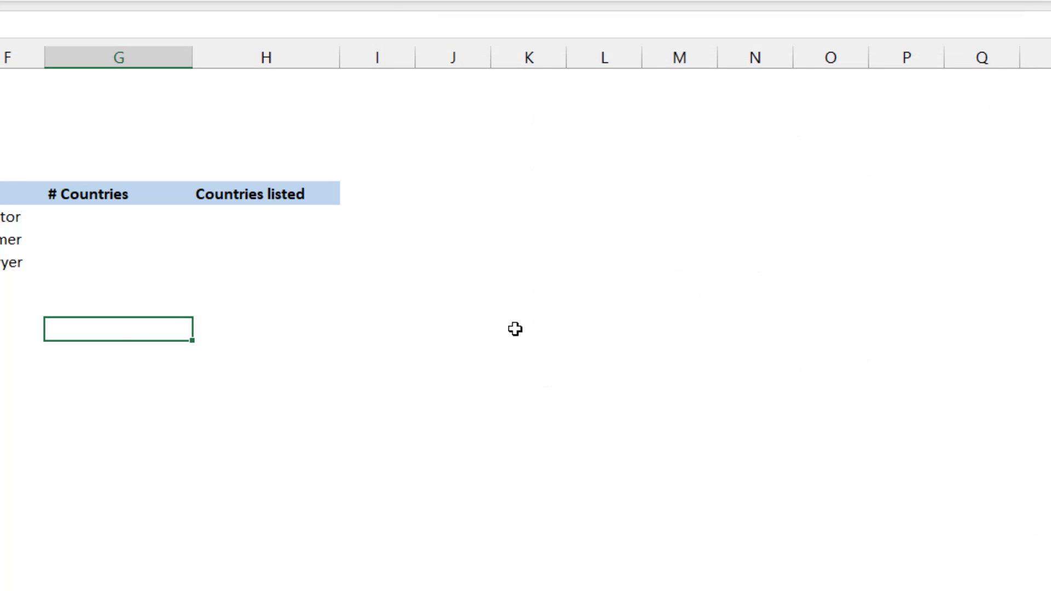
Check the function suggestions for =di in K7 for the custom distinct-count functions, and cancel the entry.
left_click(544, 214)
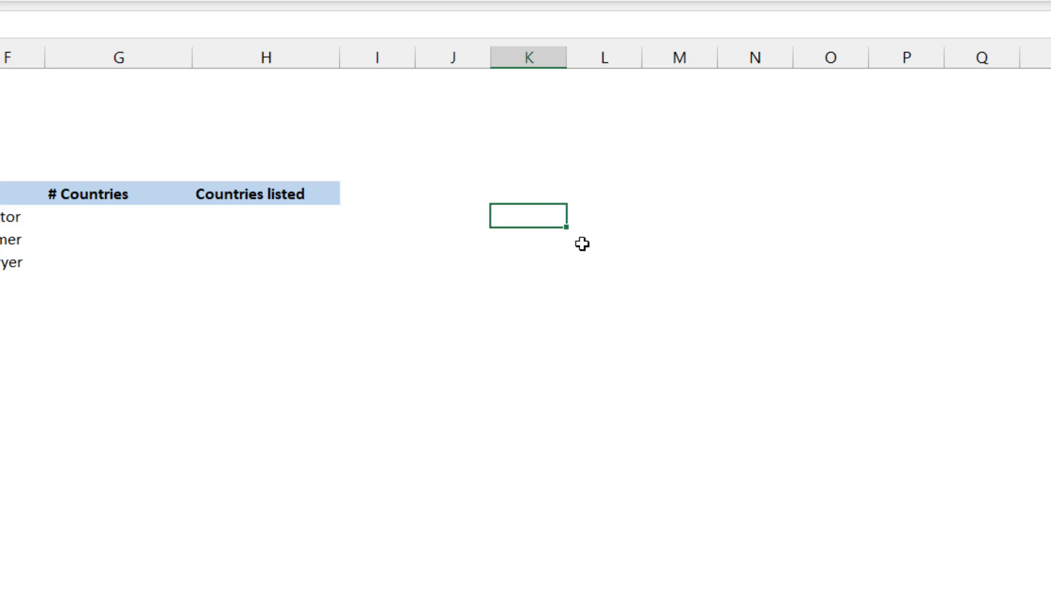
type("=di")
key("Down")
key("Down")
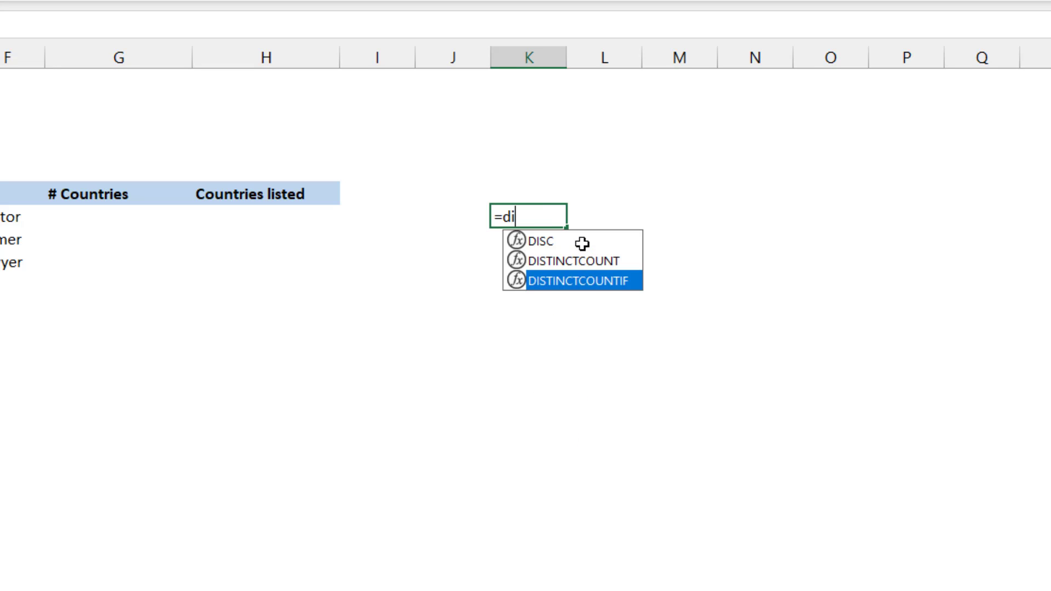
key("Up")
key("Escape")
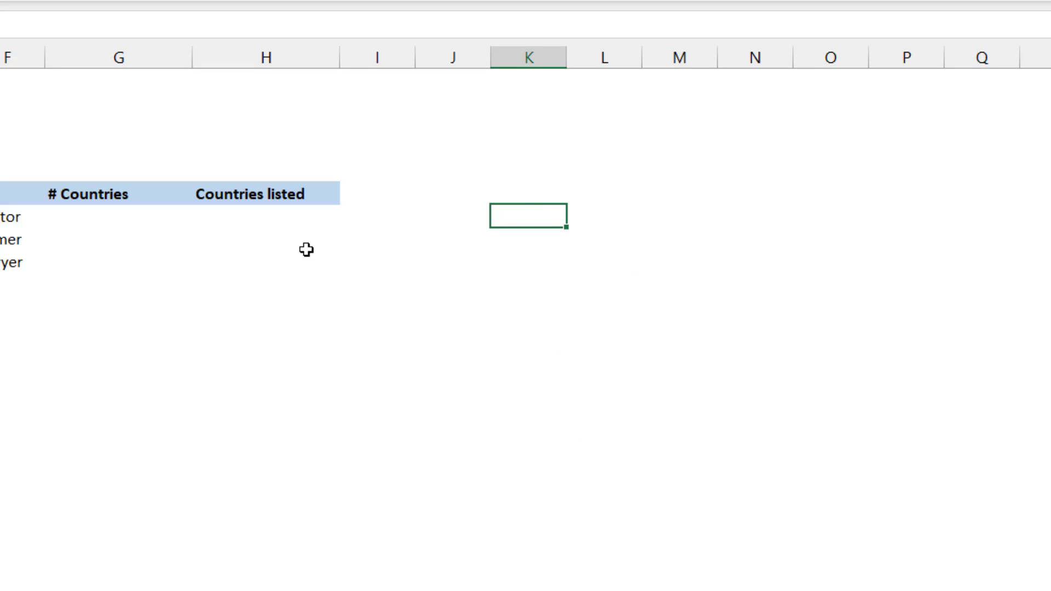
Start a DISTINCTCOUNTIF formula in G7 with the country cells $D$7:$D$15 as its absolute range.
left_click(111, 218)
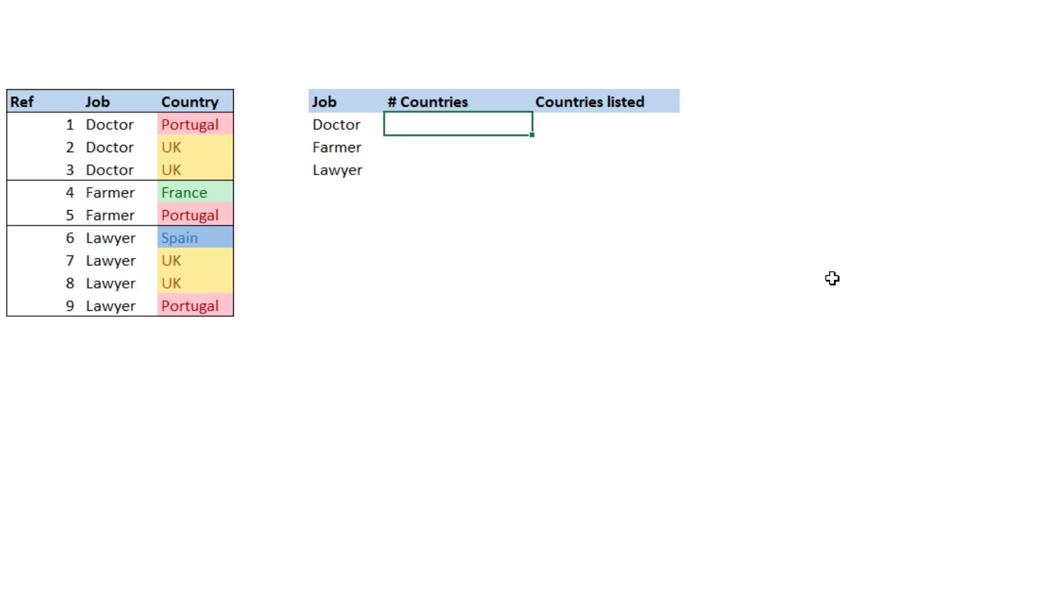
type("=dis")
key("Down")
key("Down")
key("Tab")
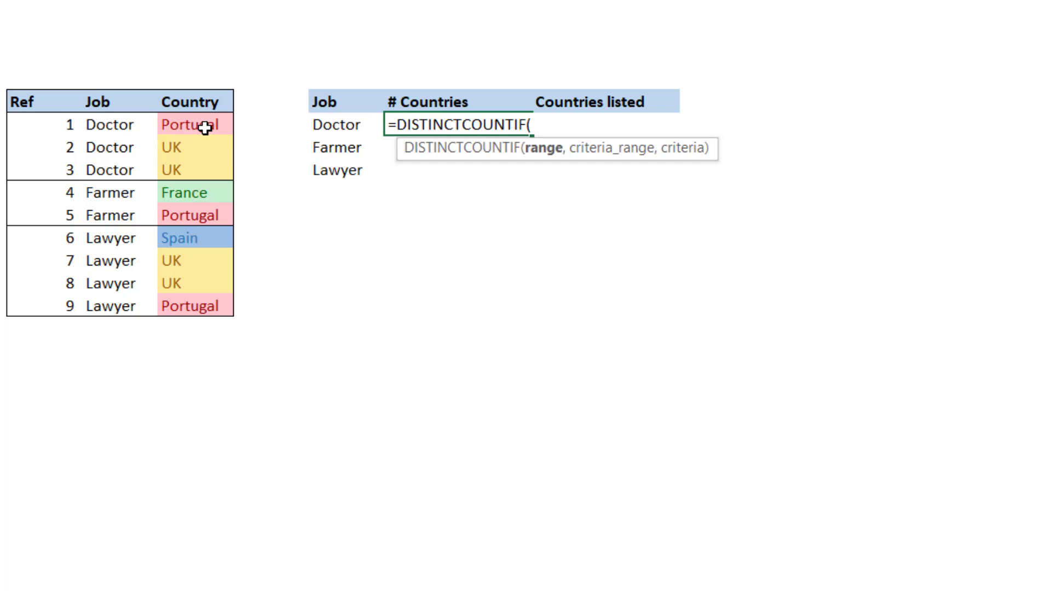
left_click_drag(204, 128, 197, 301)
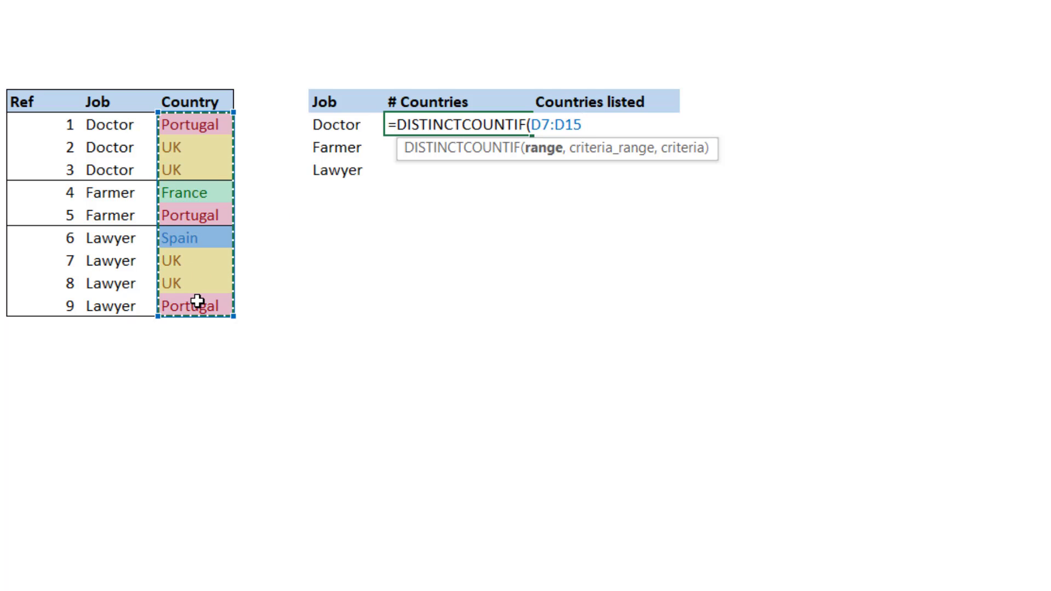
key("F4")
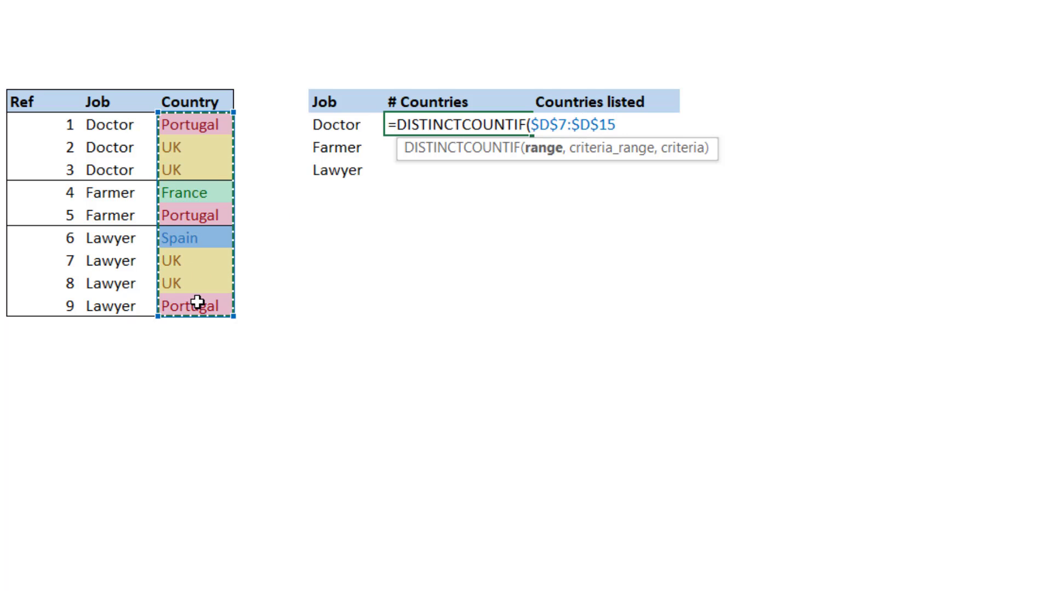
Complete the DISTINCTCOUNTIF formula in G7 with criteria range $C$7:$C$15 and criterion F7.
type(",")
left_click_drag(124, 126, 122, 297)
key("F4")
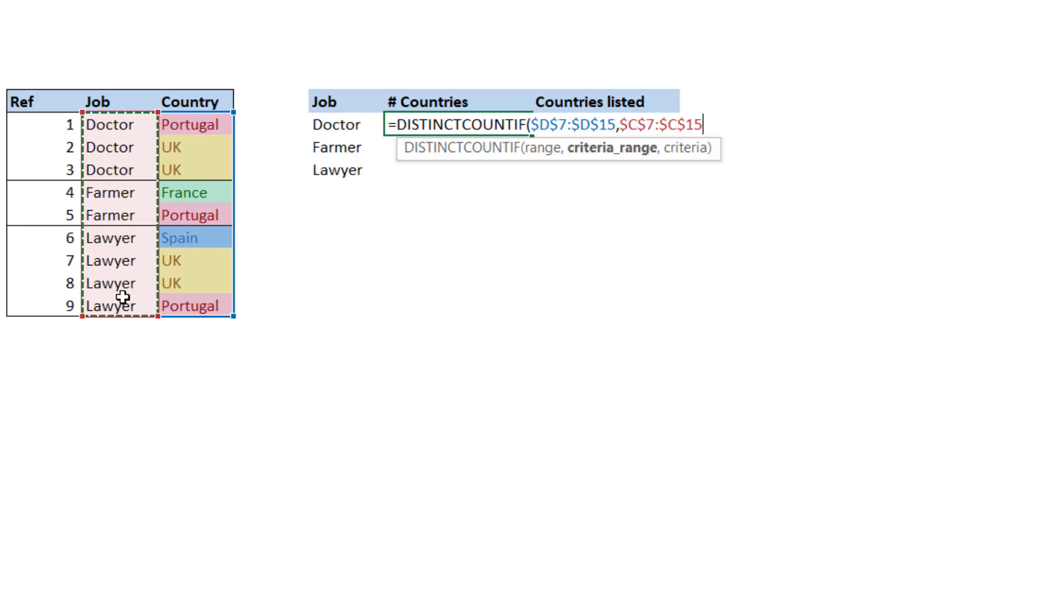
type(",")
left_click(340, 125)
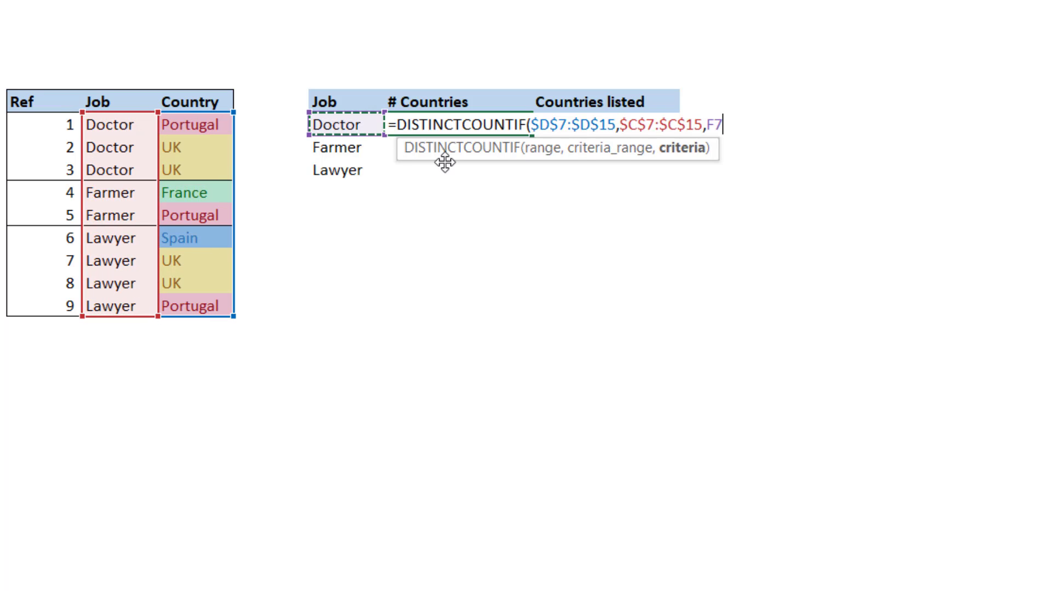
type(")")
key("ctrl+Return")
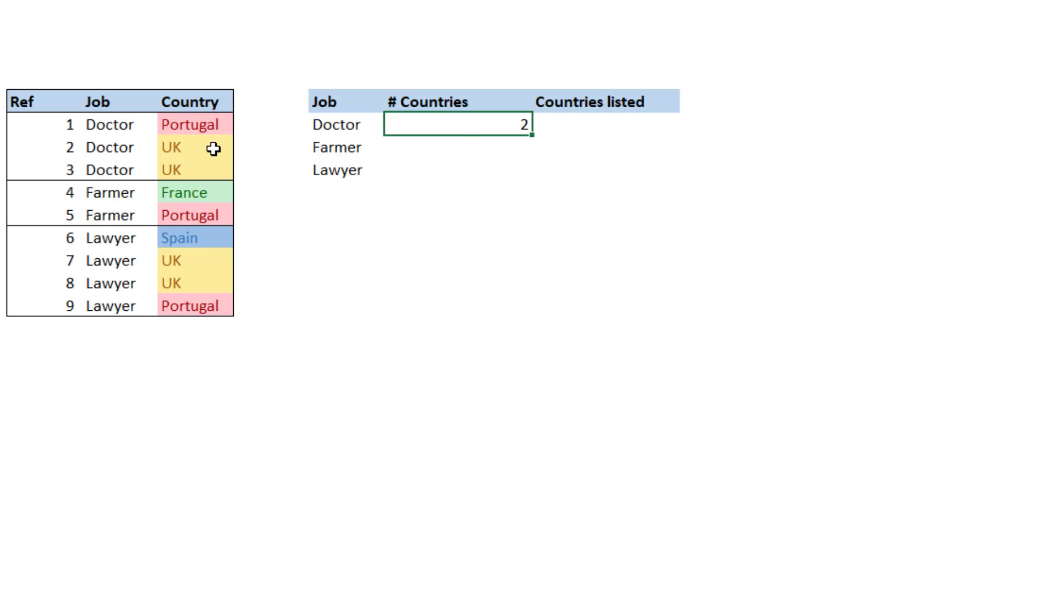
Start a TEXTJOINIF formula in H7 with "; " as the delimiter, moving the argument hint clear of the cells.
left_click(610, 129)
type("=t")
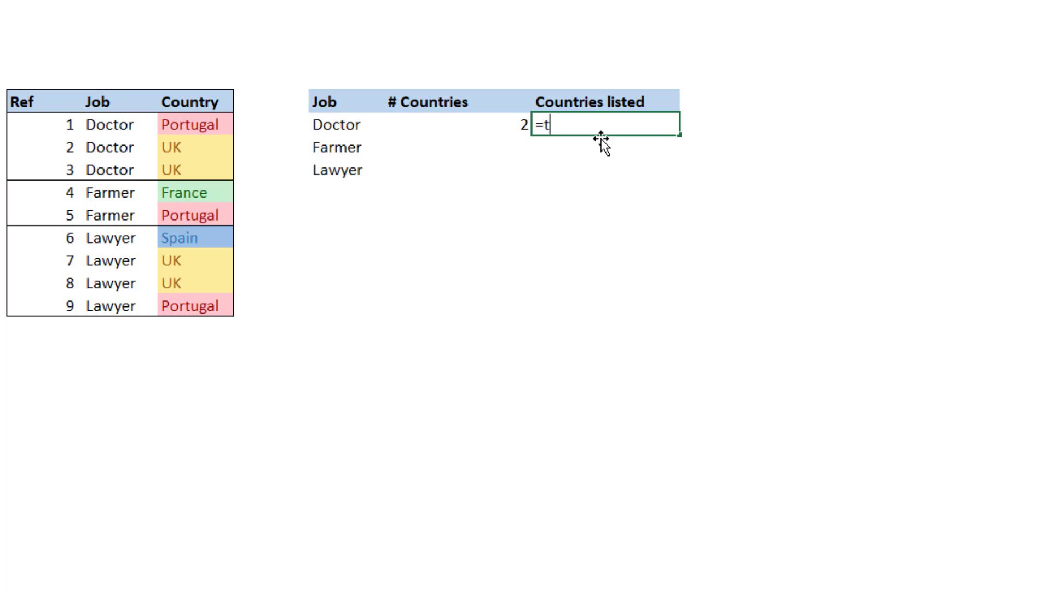
type("extj")
key("Down")
key("Tab")
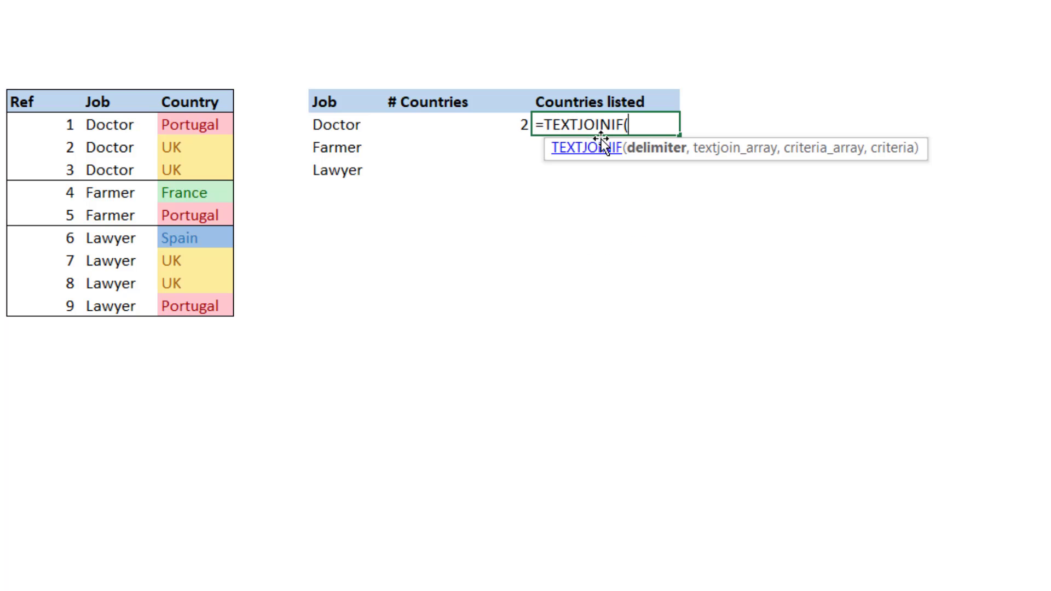
type("\"")
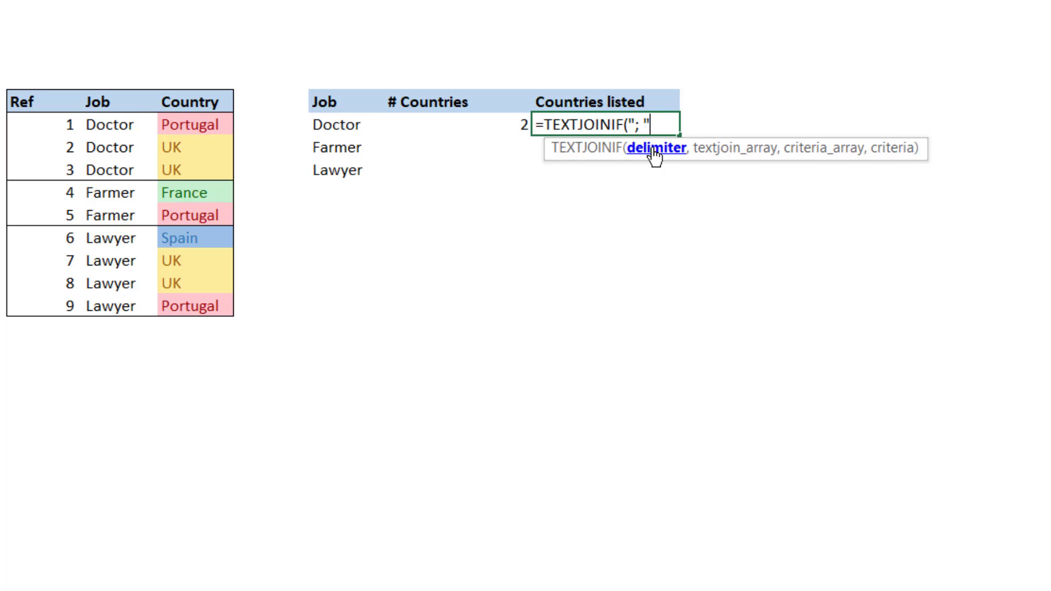
type("; \",")
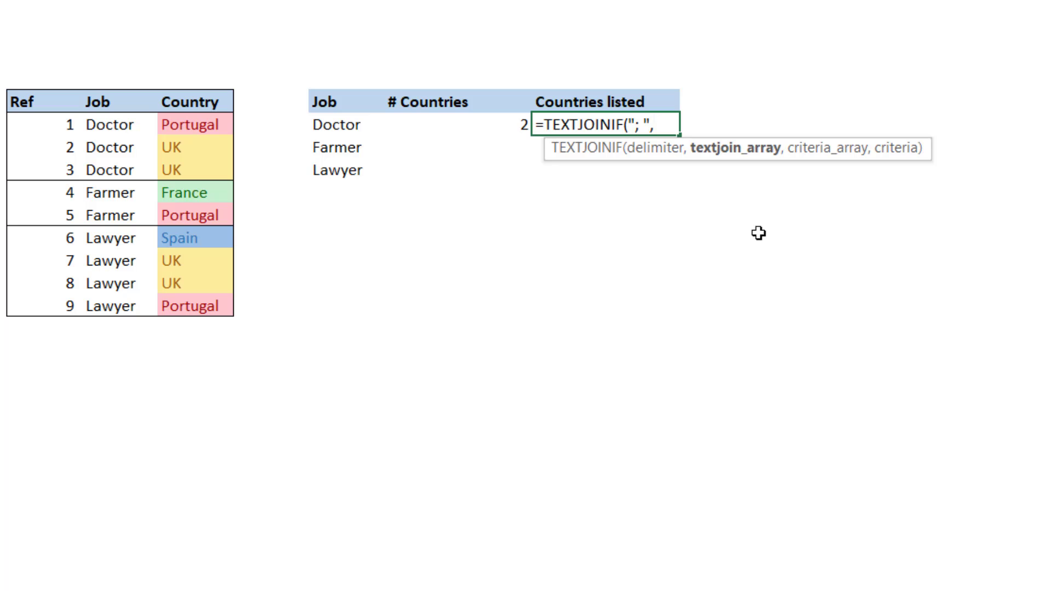
left_click_drag(926, 157, 901, 163)
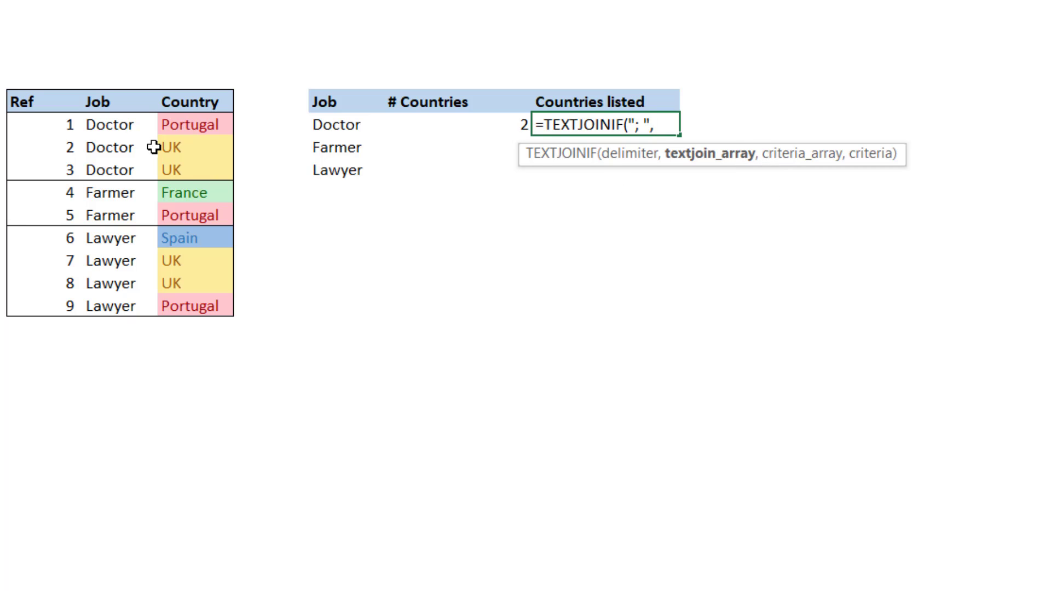
Complete the TEXTJOINIF formula in H7 with text array $D$7:$D$15, criteria array $C$7:$C$15 and criterion F7.
left_click_drag(195, 121, 195, 316)
key("F4")
type(",")
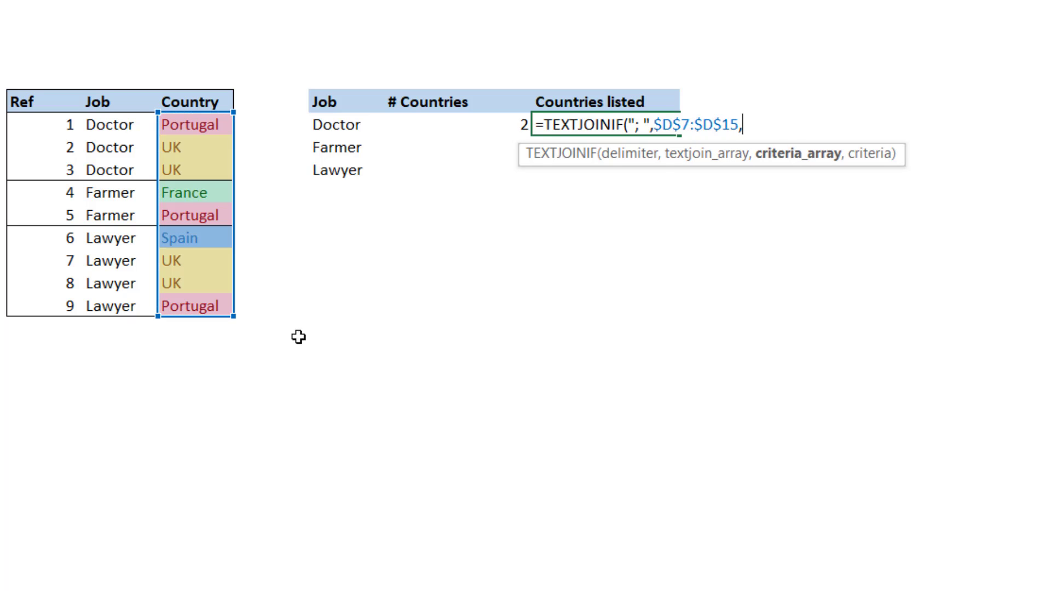
left_click_drag(127, 127, 139, 305)
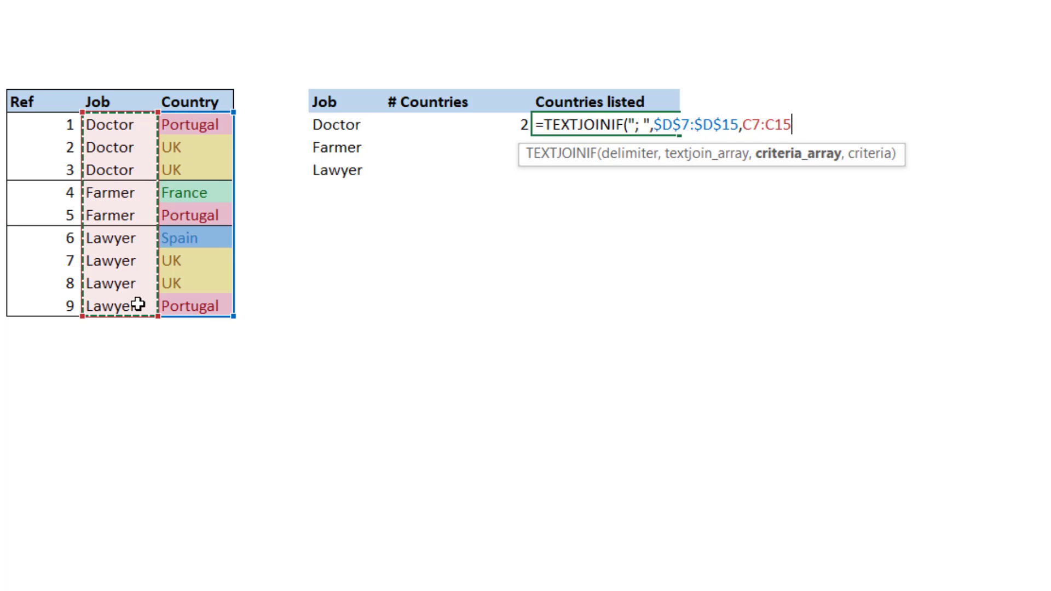
key("F4")
type(",")
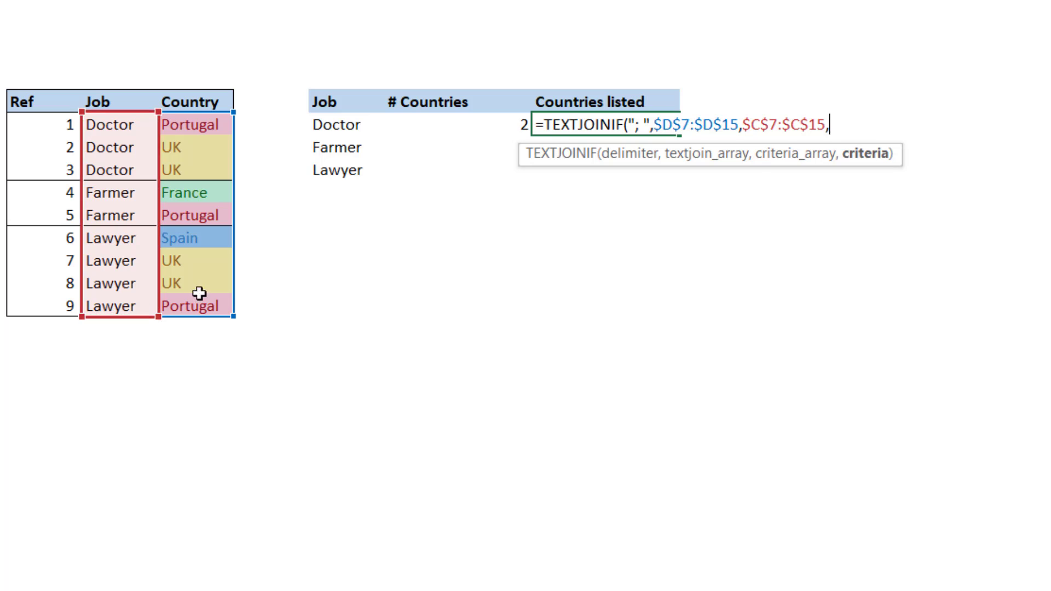
left_click(350, 126)
type(")")
key("ctrl+Return")
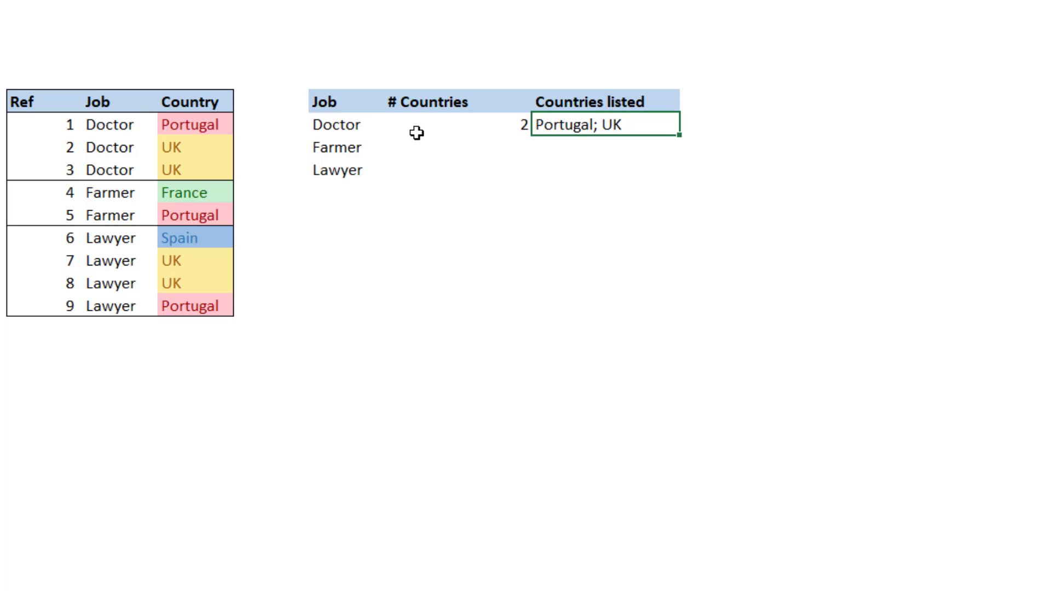
Fill the count and country-list formulas in G7:H7 down to row 10.
left_click_drag(439, 125, 585, 124)
left_click_drag(679, 140, 659, 190)
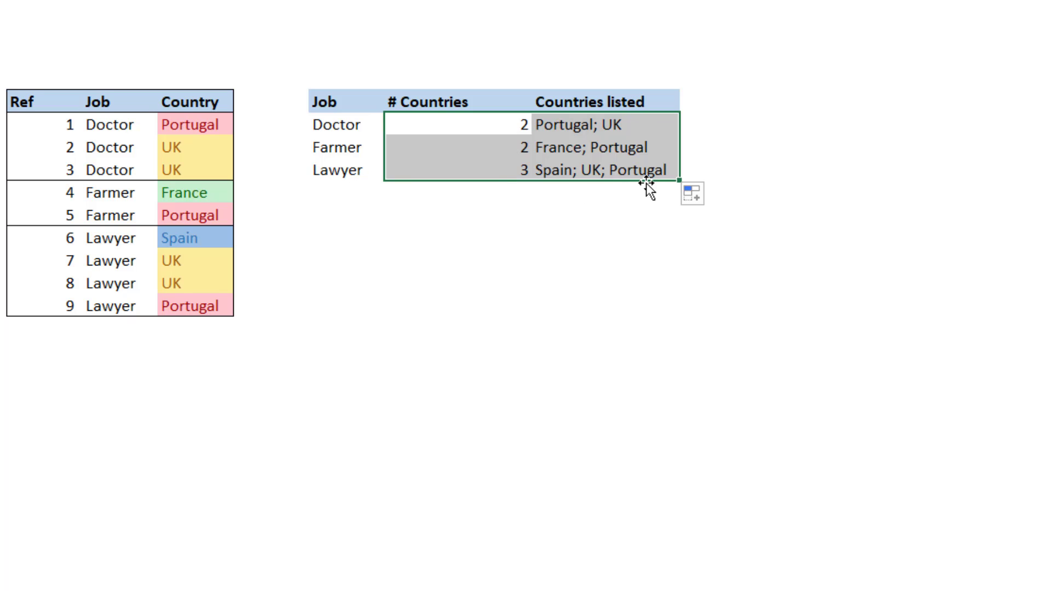
left_click_drag(679, 189, 674, 204)
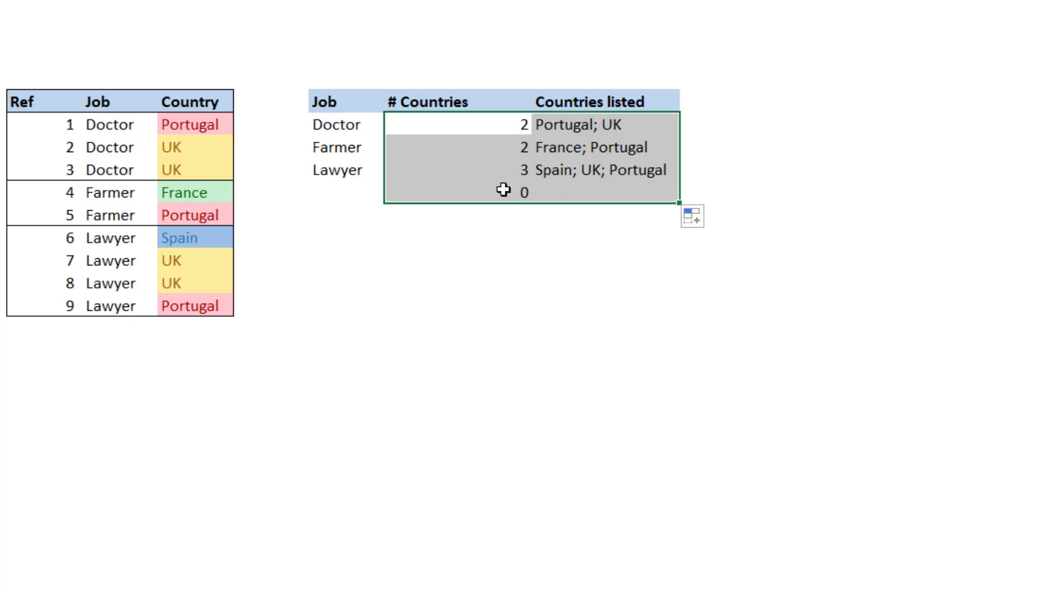
left_click(598, 190)
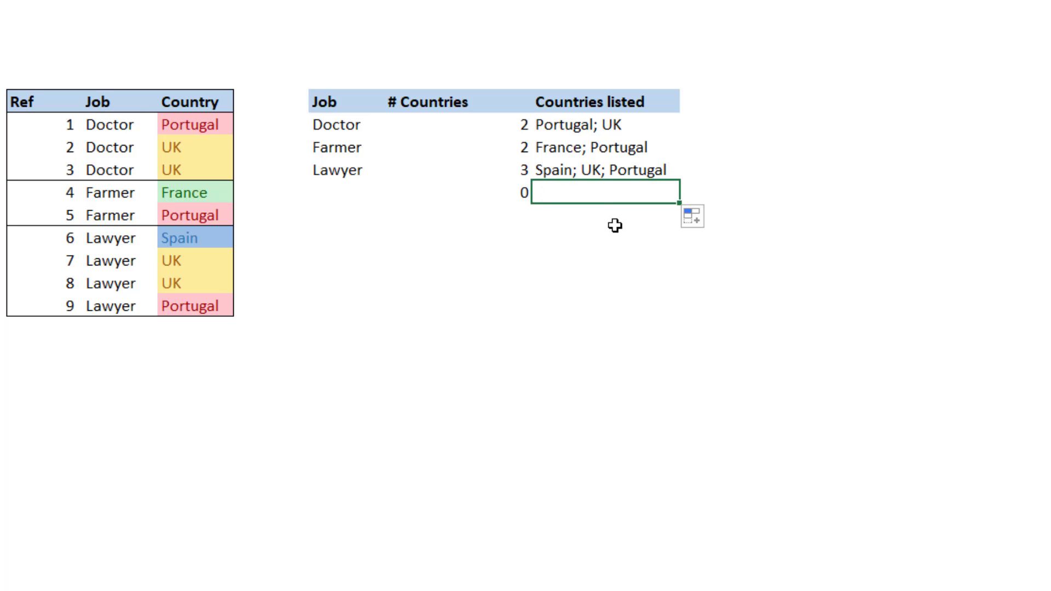
left_click(455, 129)
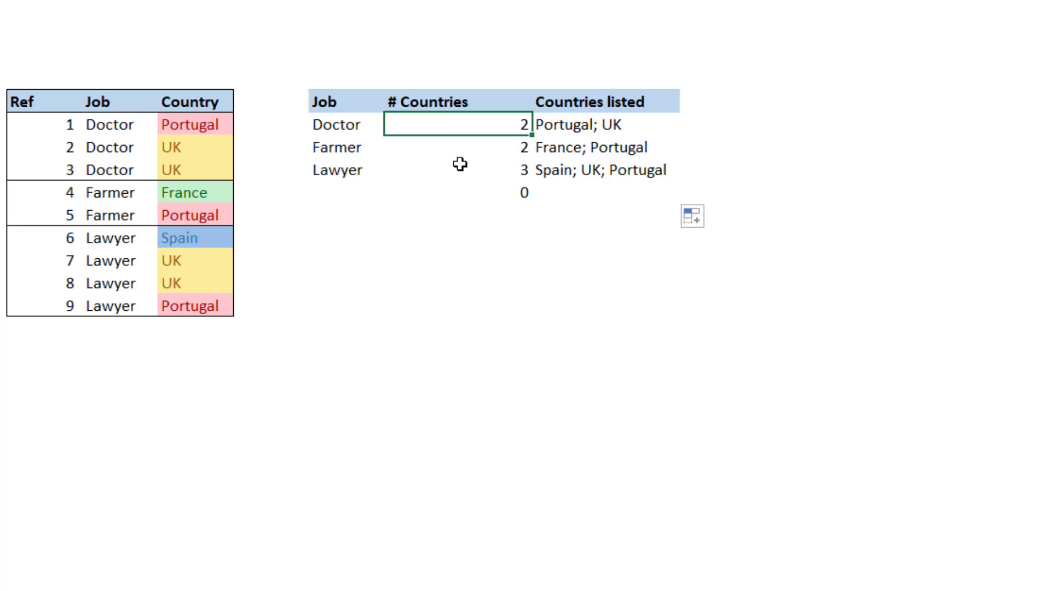
Paste the copied LAMBDA formula into G14, examine its parameters and where the calculation uses them, and clear the cell.
left_click(458, 283)
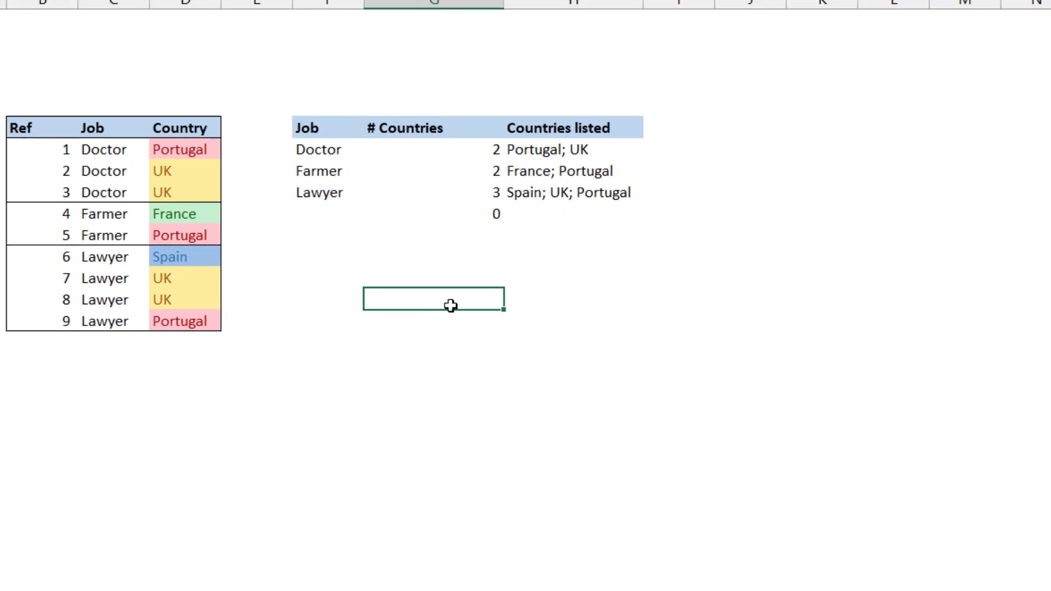
key("ctrl+v")
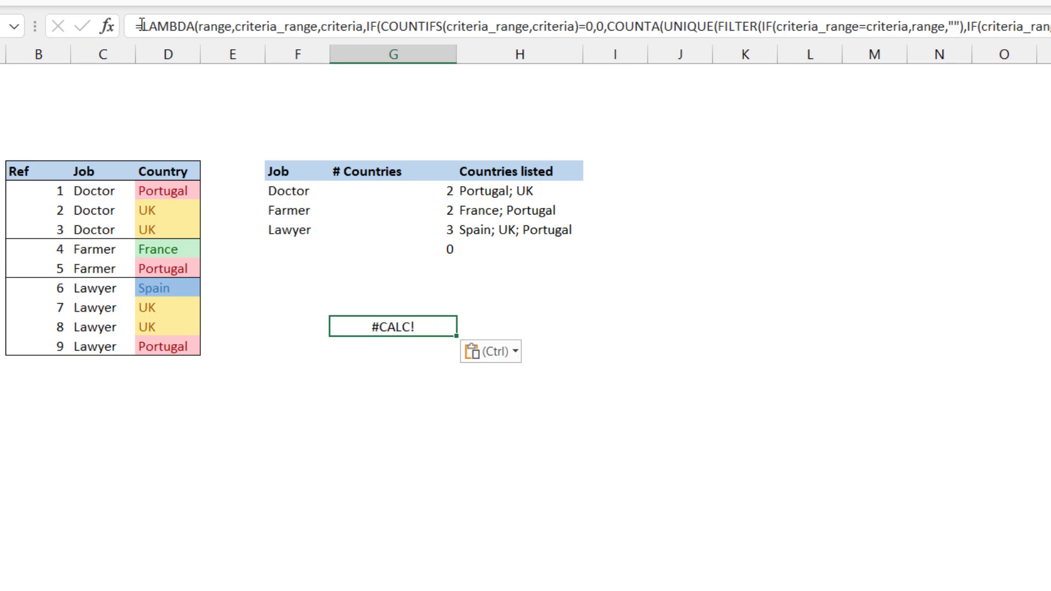
left_click_drag(367, 26, 1042, 22)
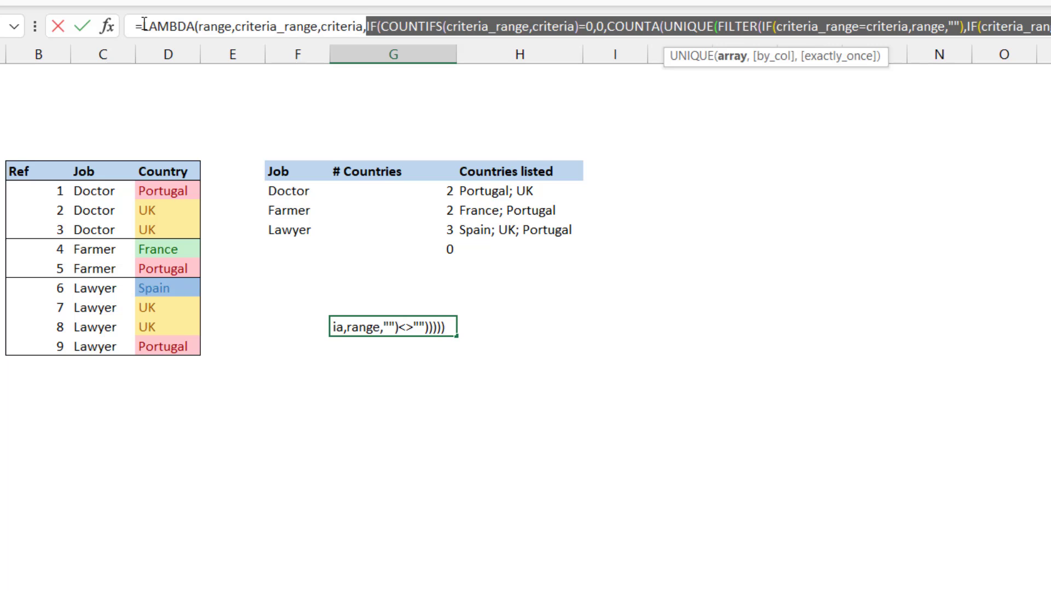
left_click_drag(144, 25, 369, 21)
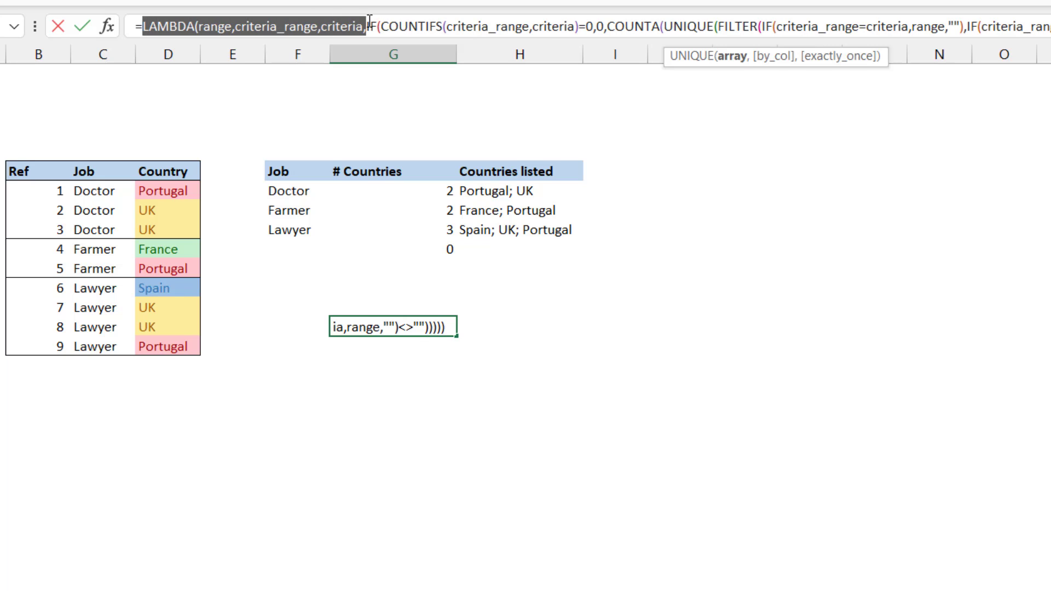
left_click(211, 25)
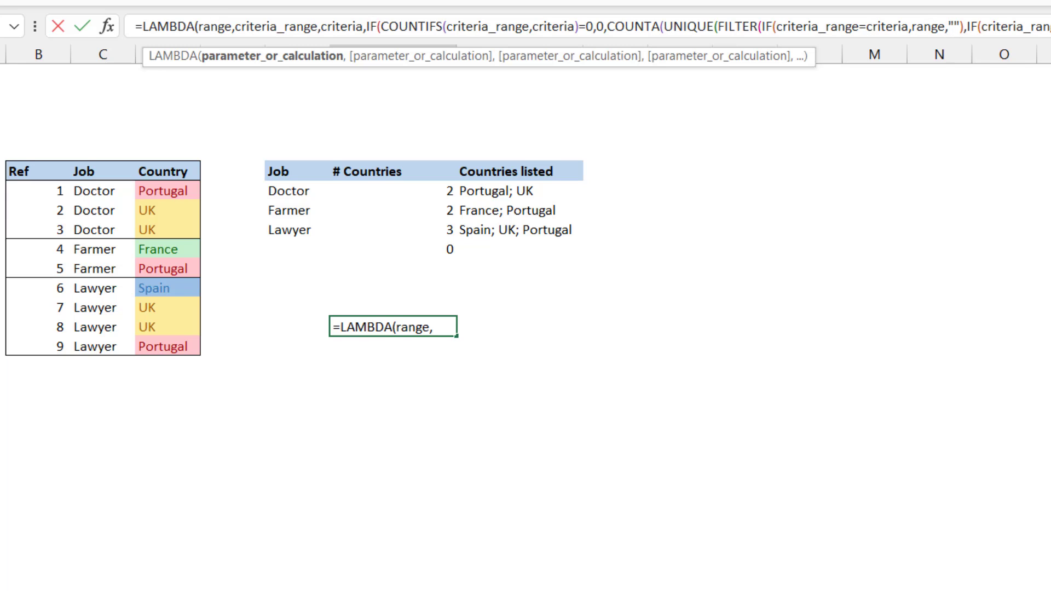
left_click(398, 38)
left_click(265, 21)
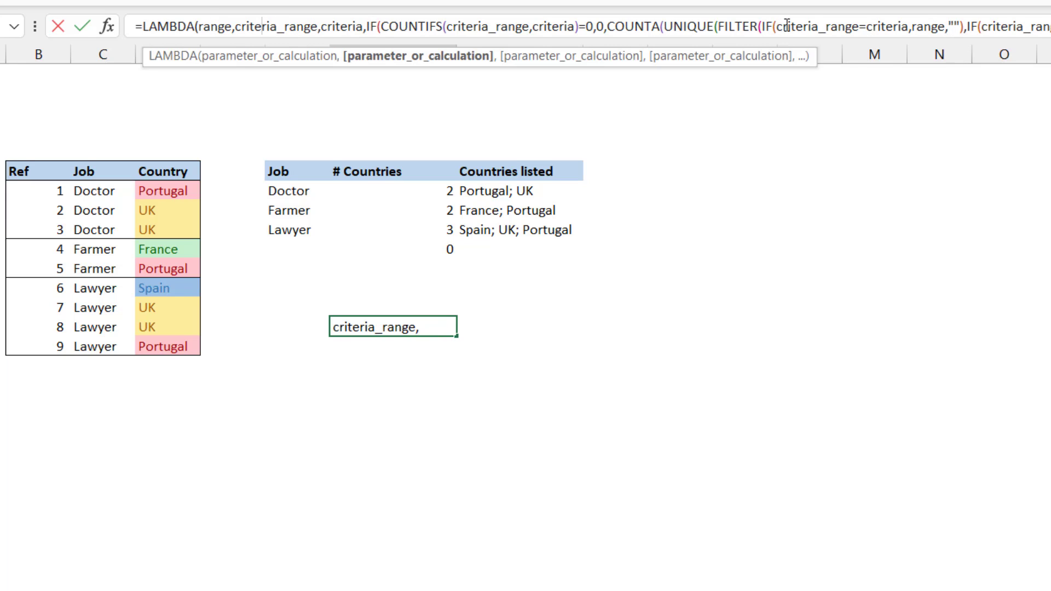
left_click(813, 26)
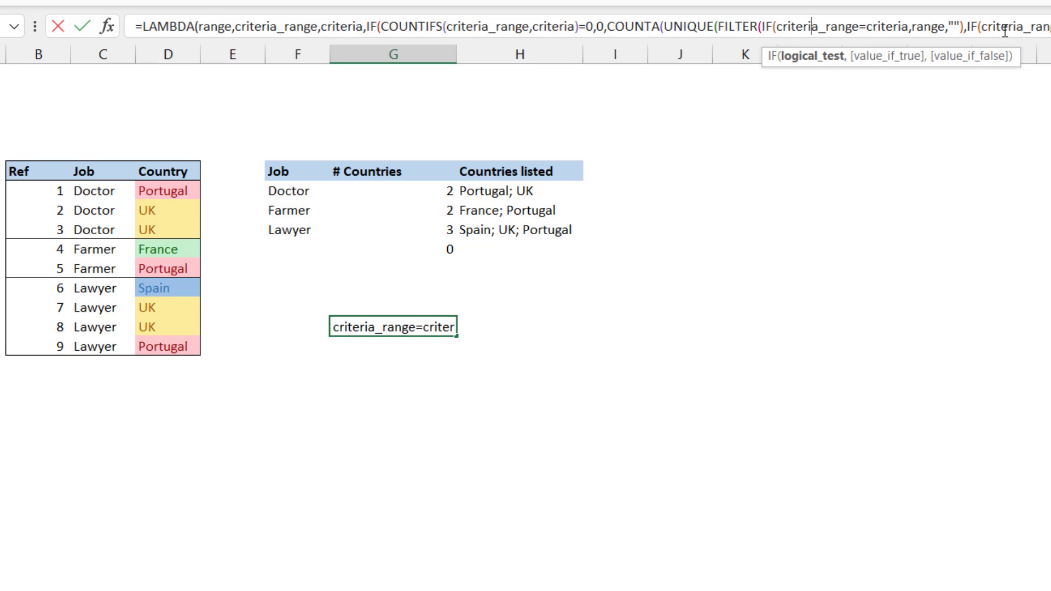
left_click(352, 26)
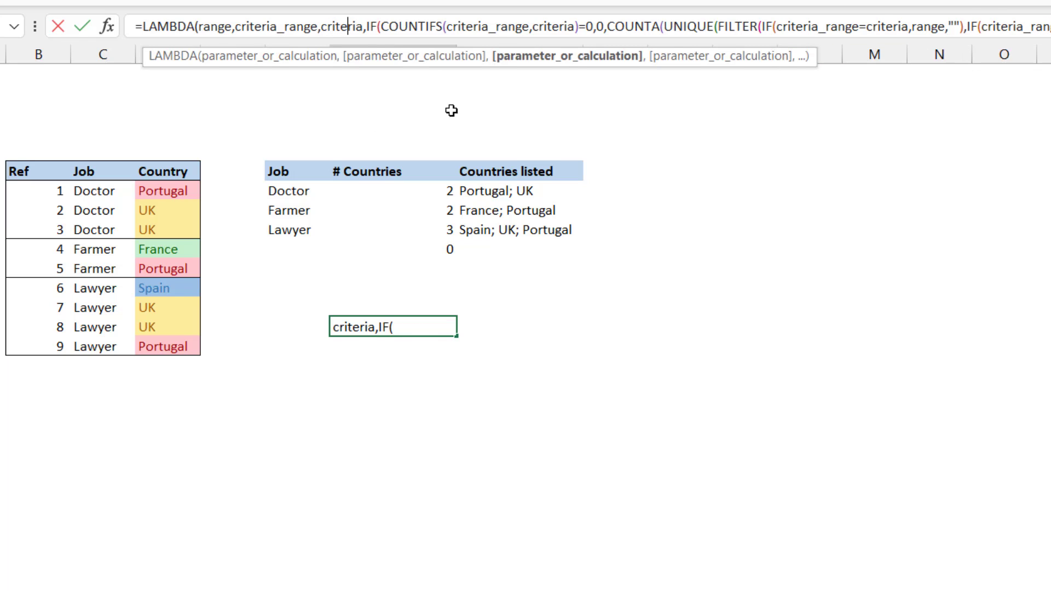
key("ctrl+Return")
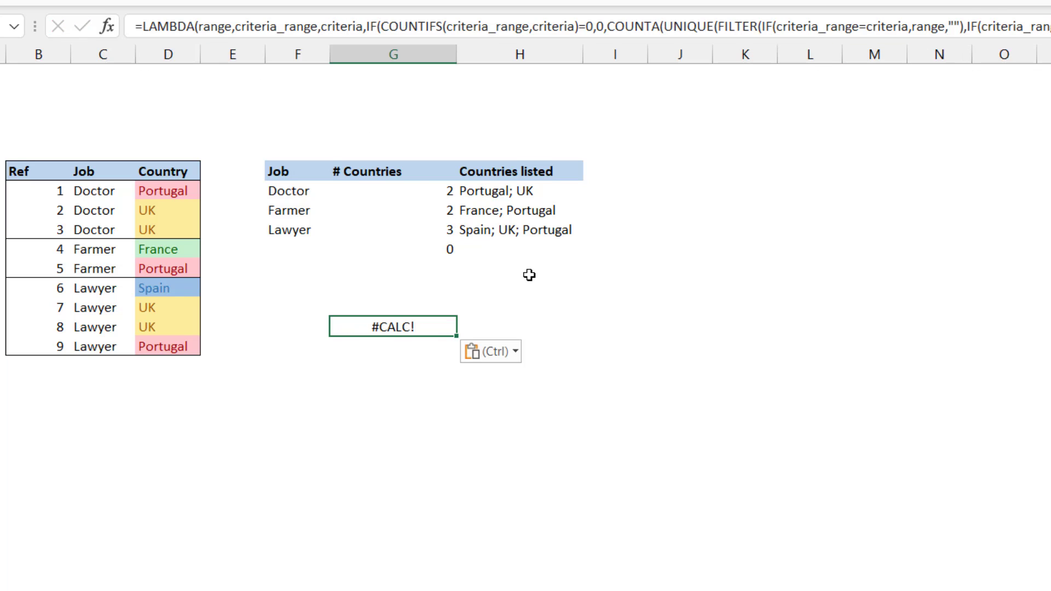
key("Delete")
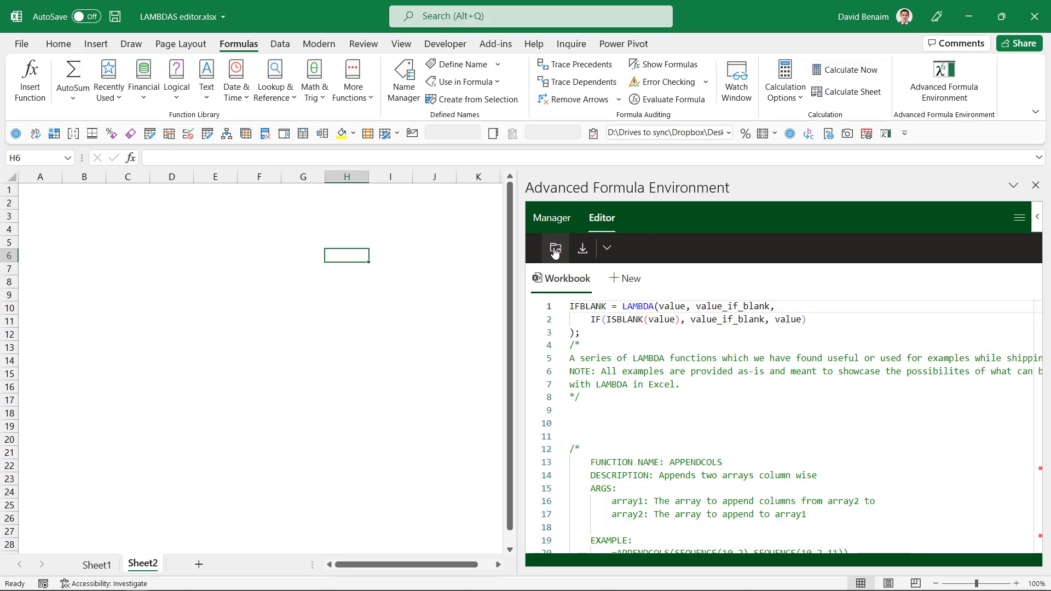
In the LAMBDAS editor.xlsx workbook, examine the Advanced Formula Environment's import choices, settings access and add-in options.
left_click(588, 252)
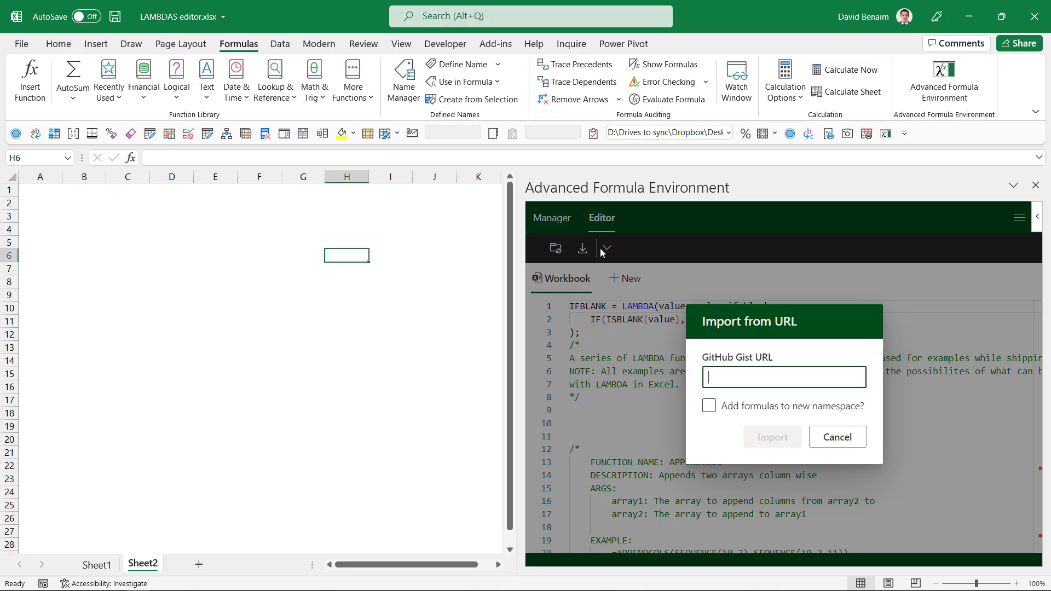
left_click(609, 253)
left_click(609, 253)
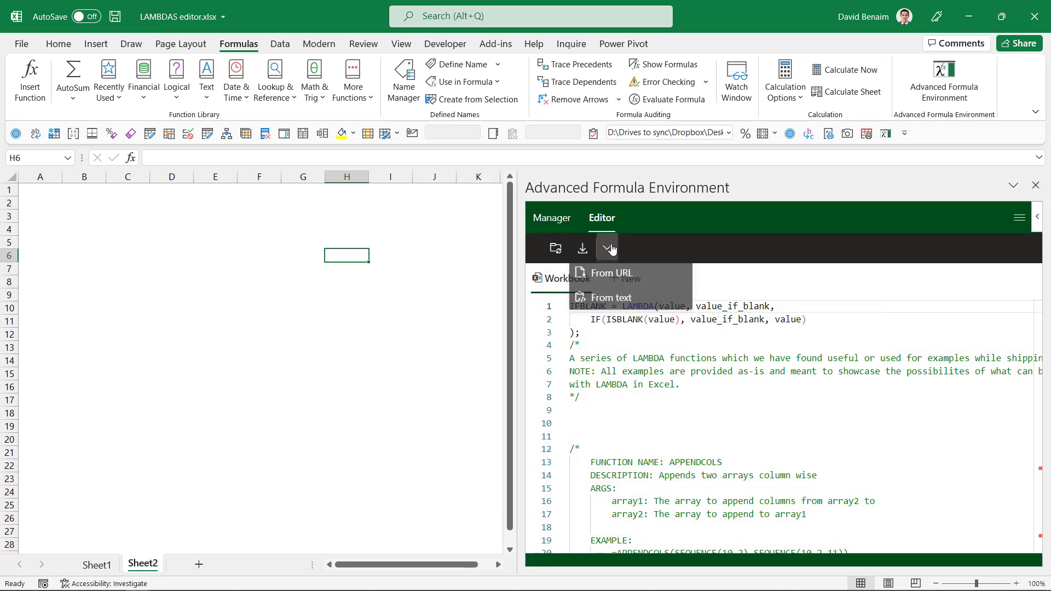
key("Escape")
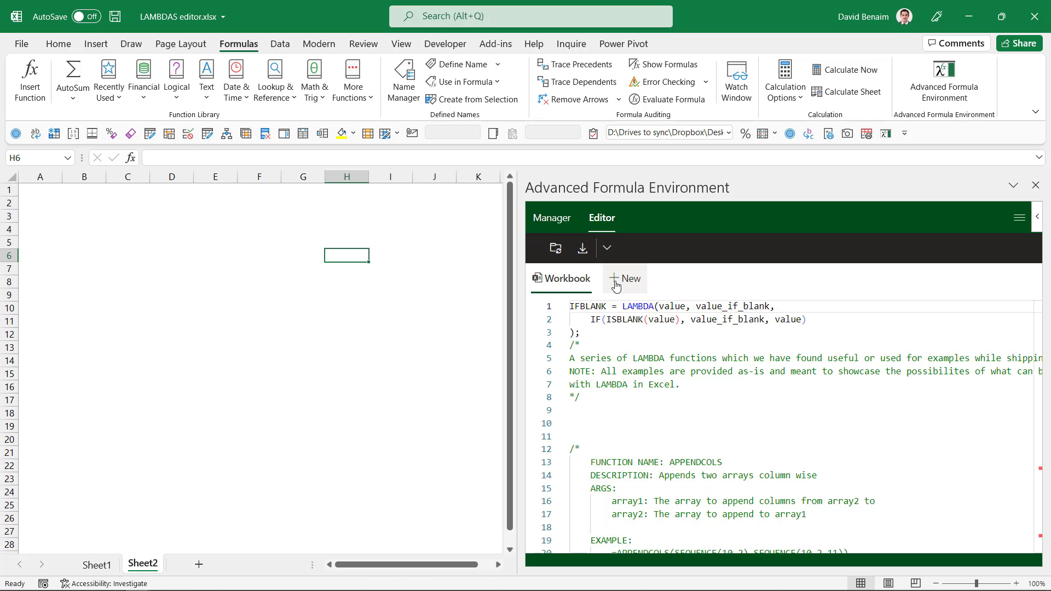
left_click(1018, 226)
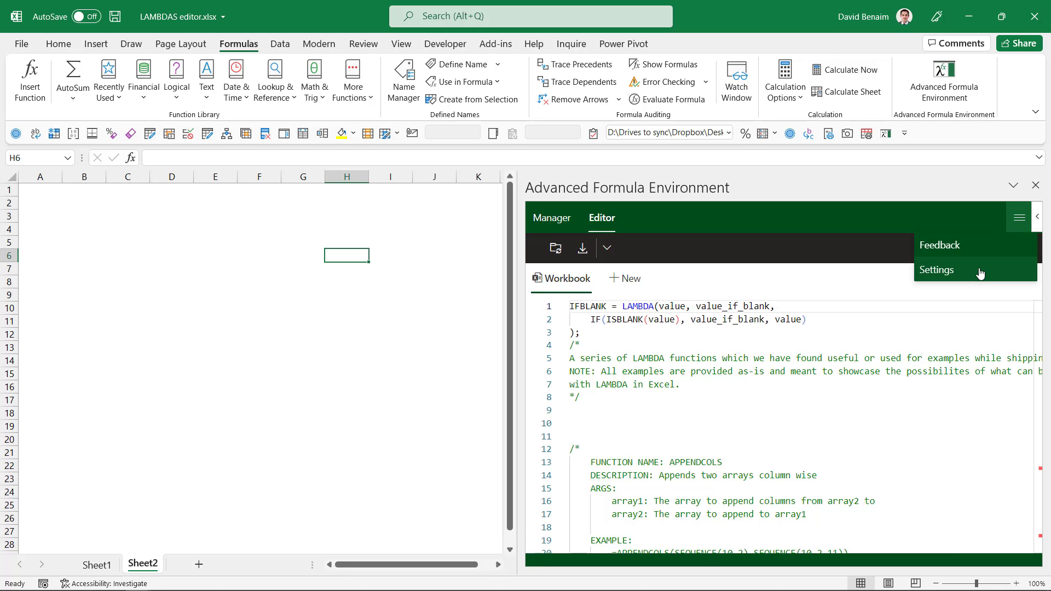
left_click(1038, 216)
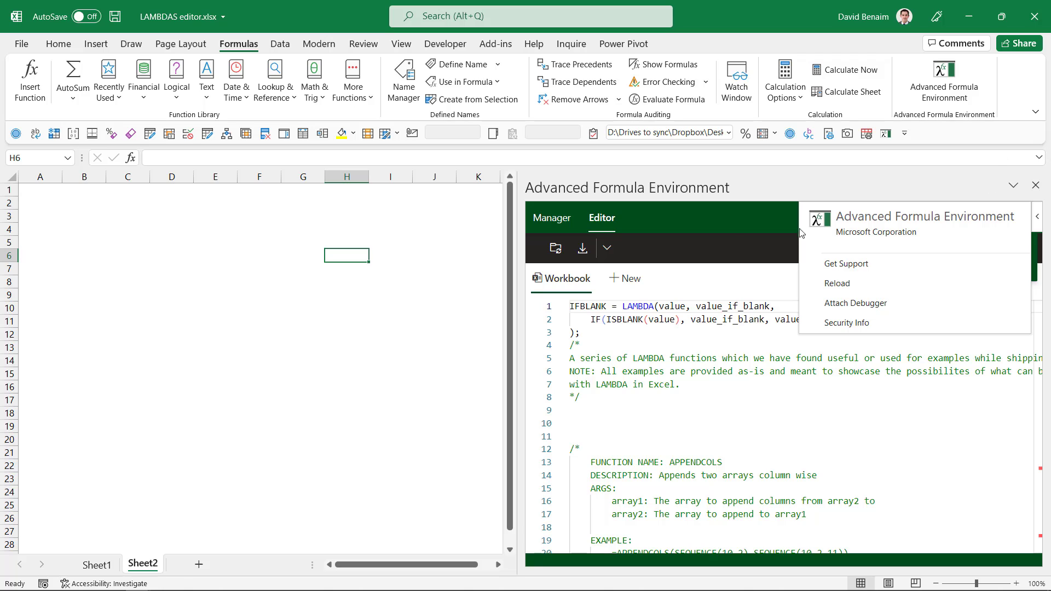
Examine the Advanced Formula Environment's manager, its name filter and the form for adding a named formula, without adding one.
left_click(672, 217)
left_click(550, 219)
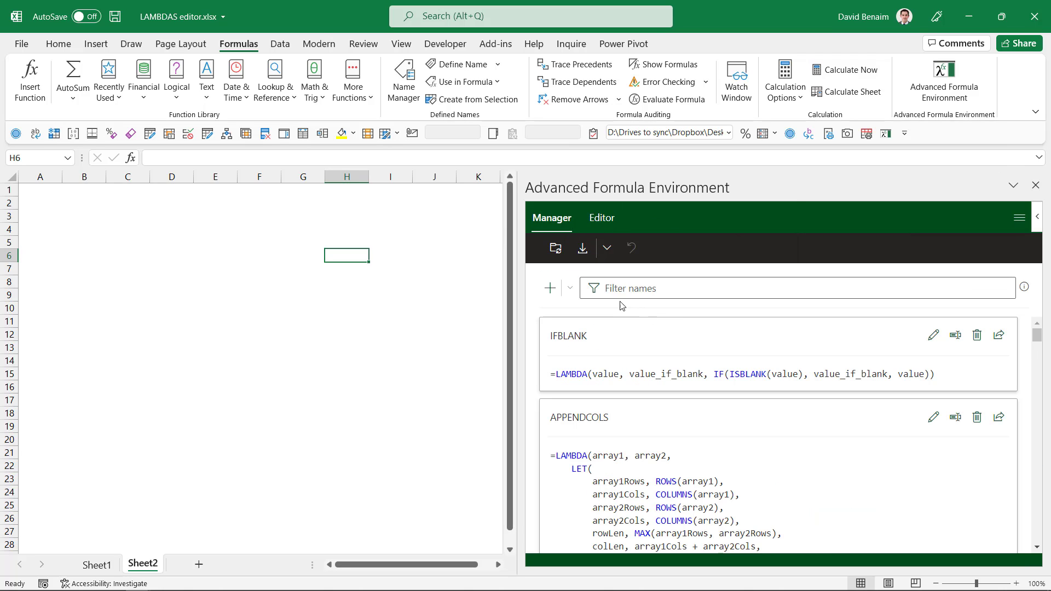
left_click(613, 285)
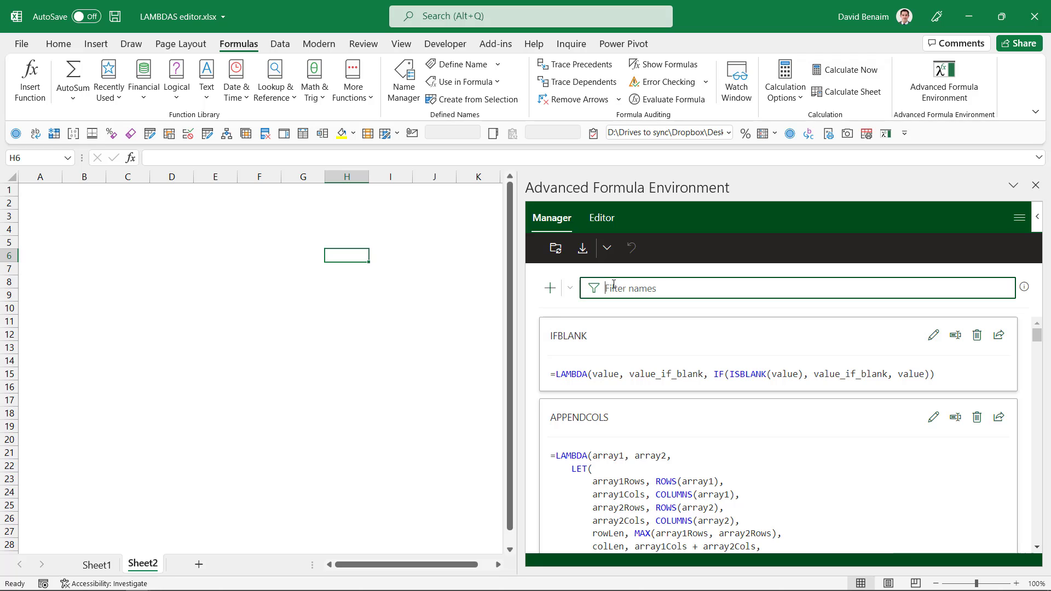
left_click(551, 290)
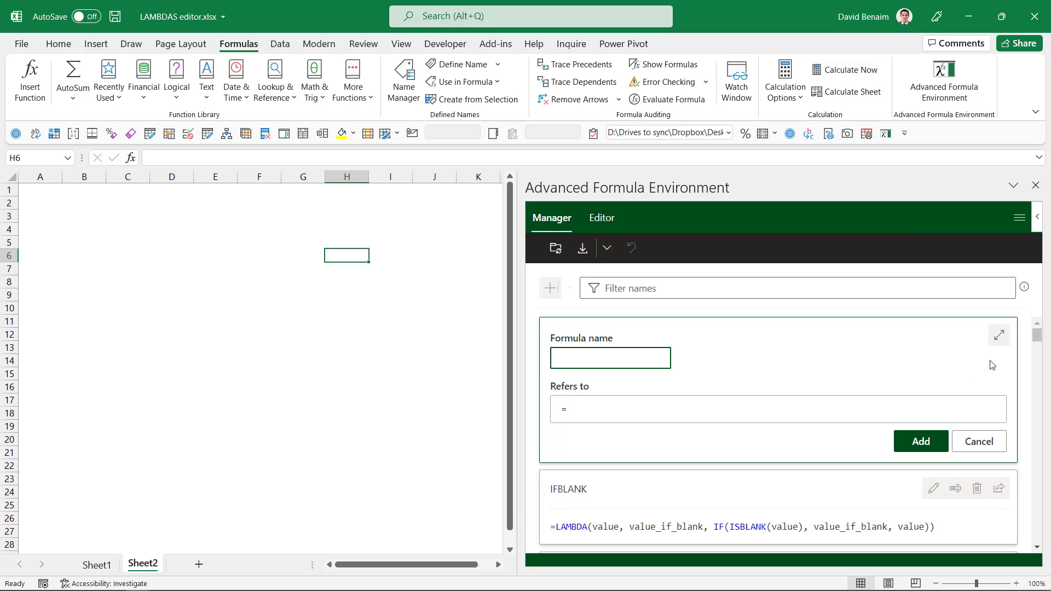
left_click(987, 438)
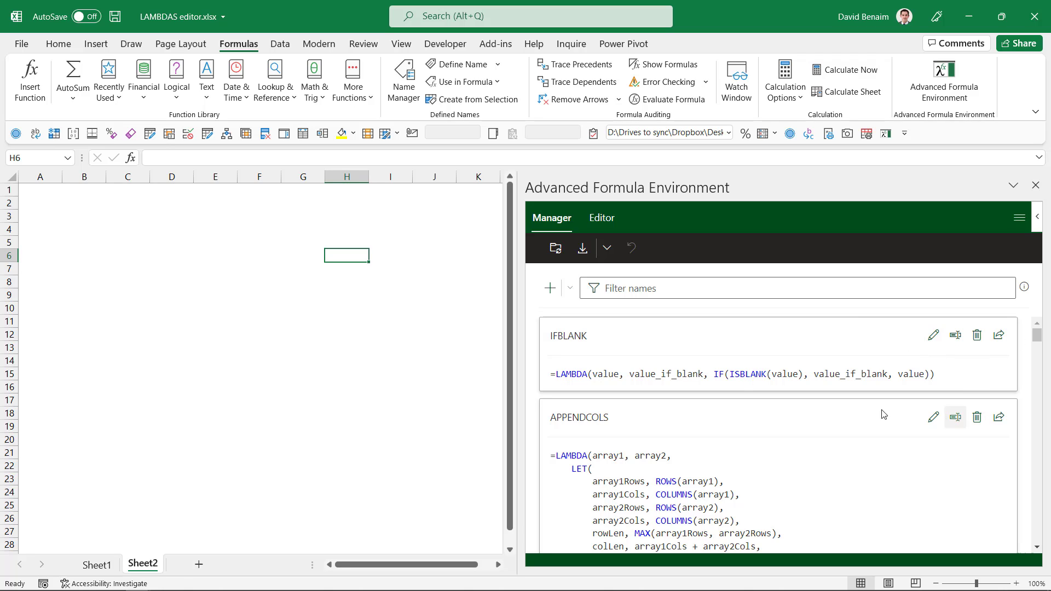
Examine the edit option for IFBLANK and the rename option for APPENDCOLS, leaving each without changes.
left_click(934, 337)
left_click(979, 441)
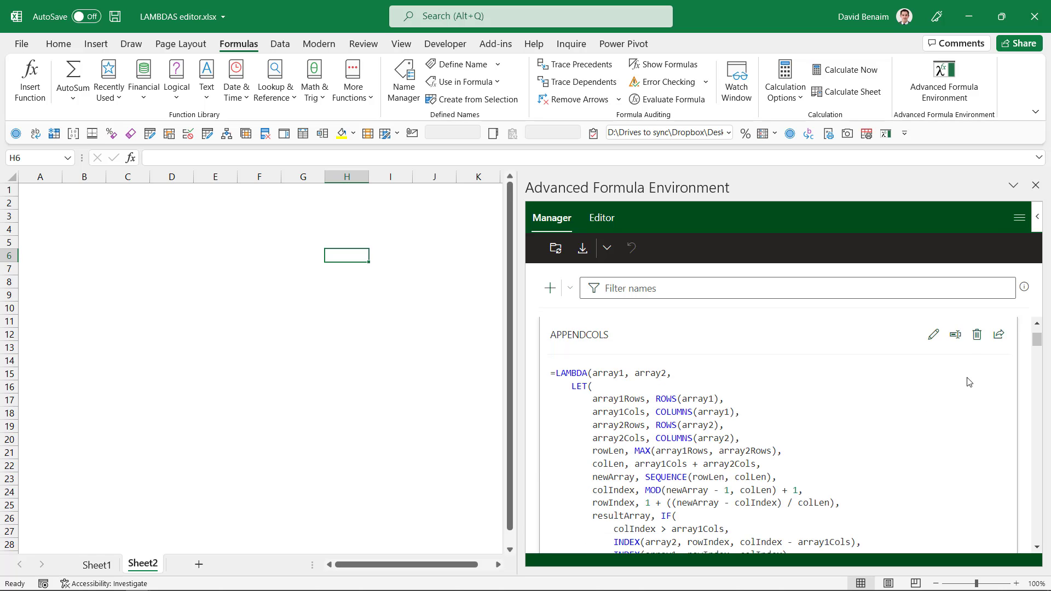
left_click(960, 345)
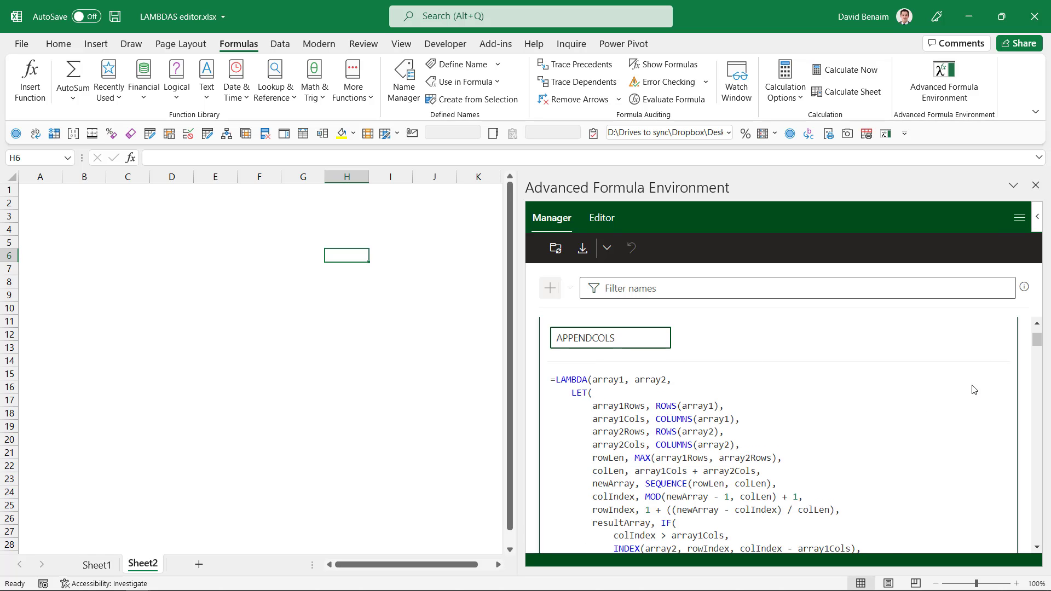
scroll(974, 390, "down", 6)
scroll(980, 383, "up", 3)
left_click(978, 425)
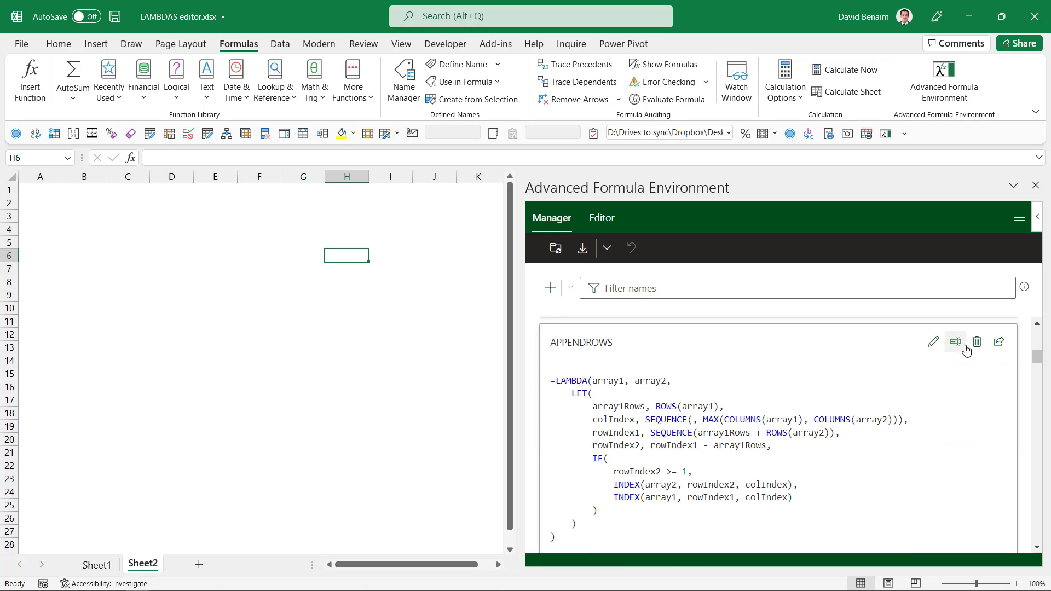
Open the shareable definition of APPENDROWS, select its full text and close it.
left_click(999, 343)
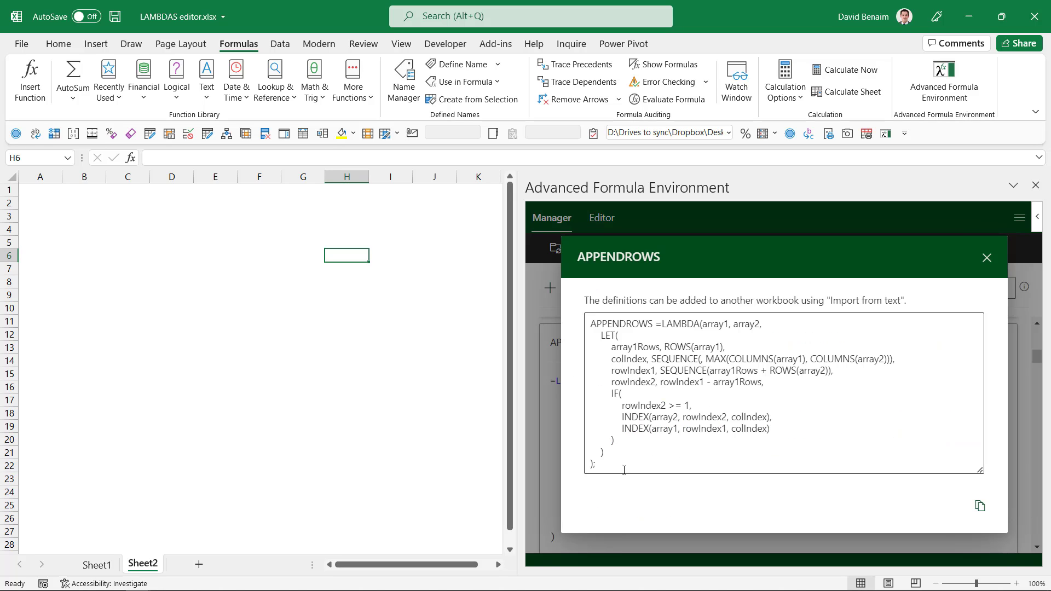
left_click_drag(624, 470, 589, 321)
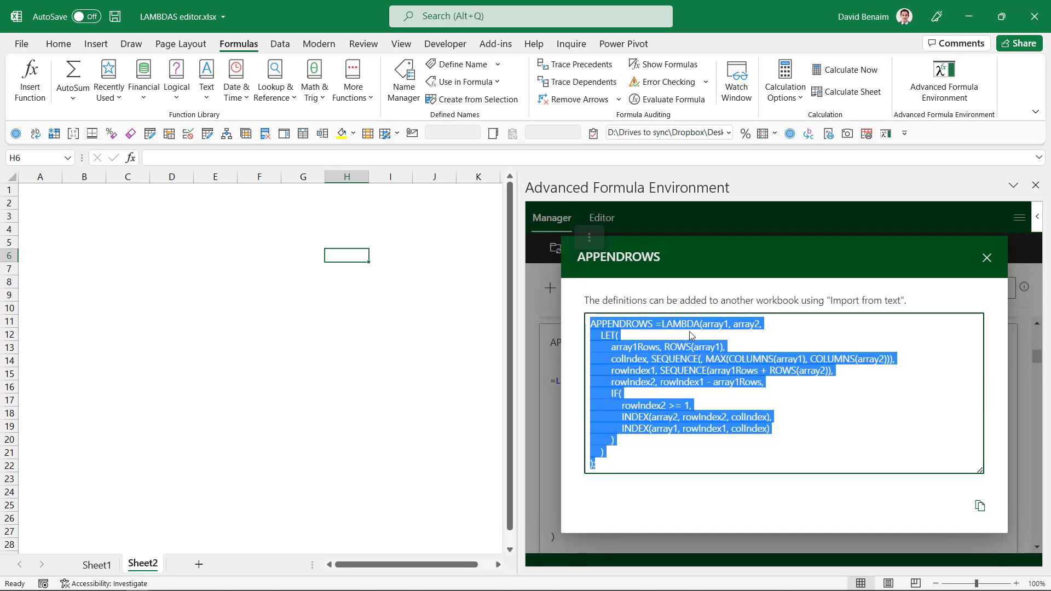
left_click(988, 257)
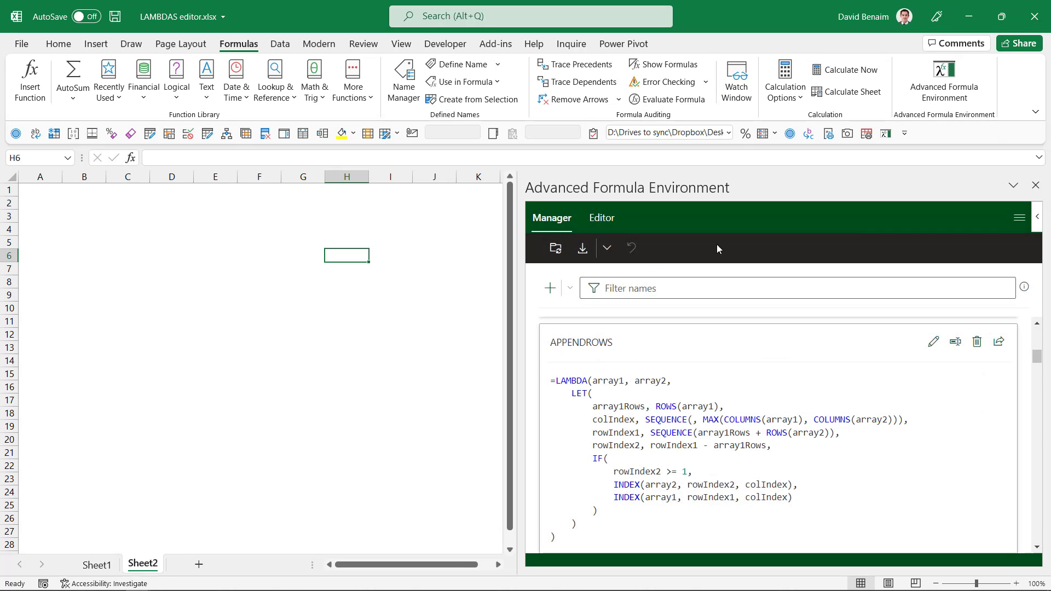
left_click(391, 244)
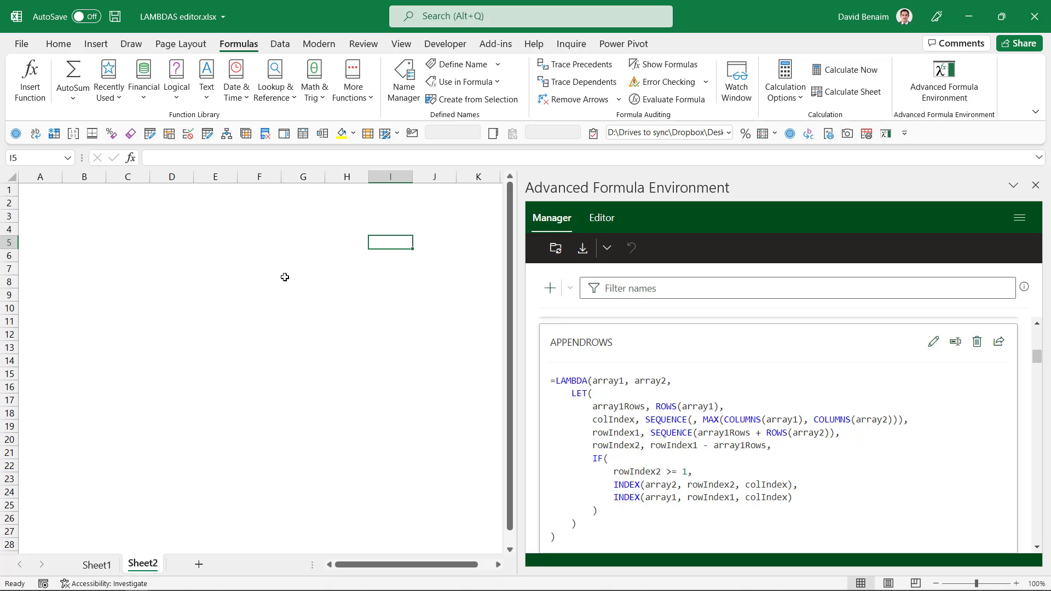
left_click(23, 46)
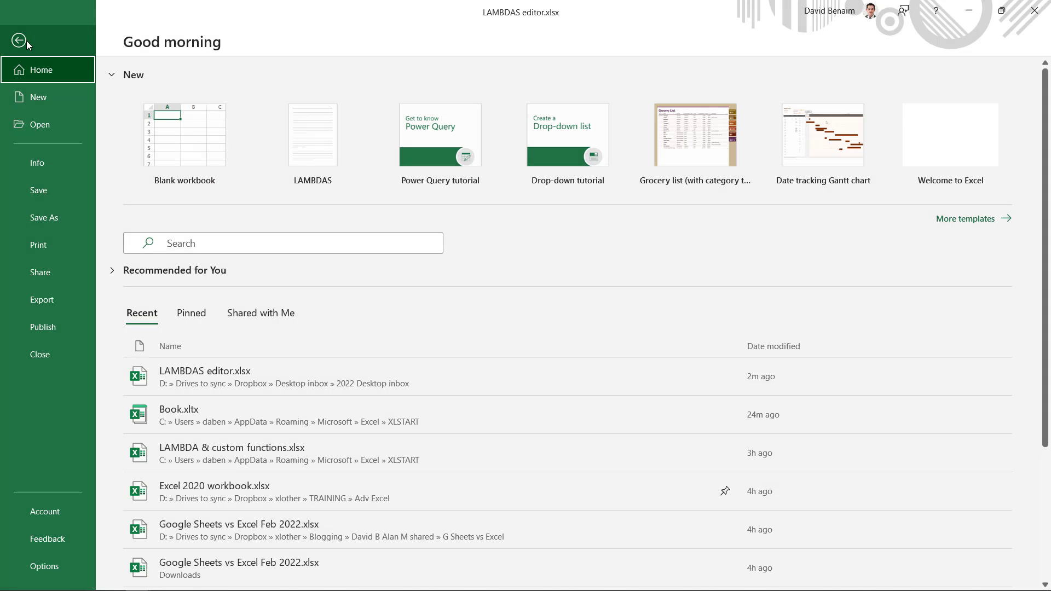
left_click(62, 506)
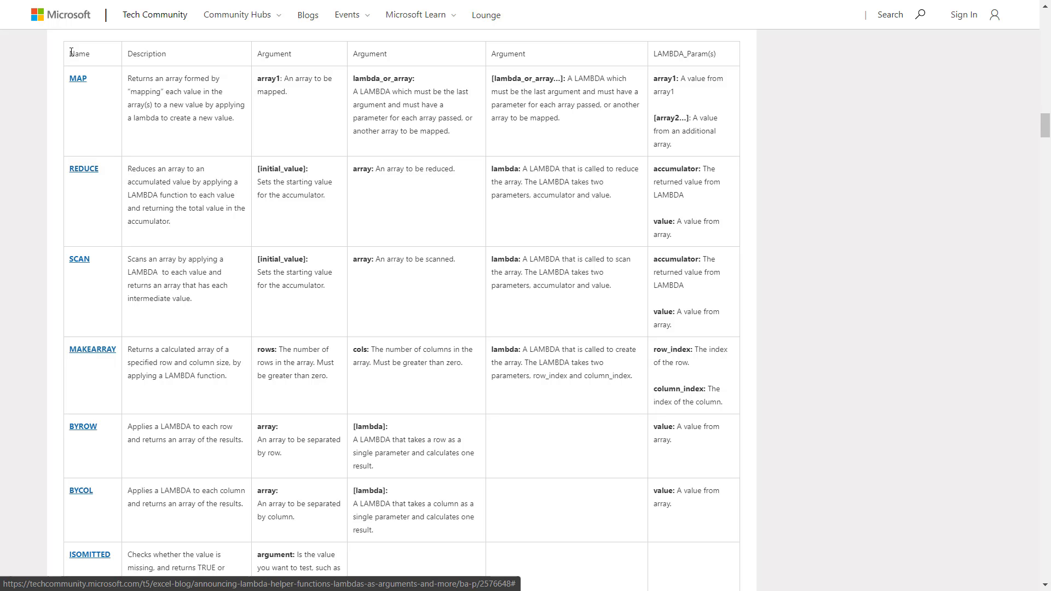
Return to Excel, check the function suggestions for "=text" in an empty cell, including TEXTJOINIF, and discard the entry.
key("alt+Tab")
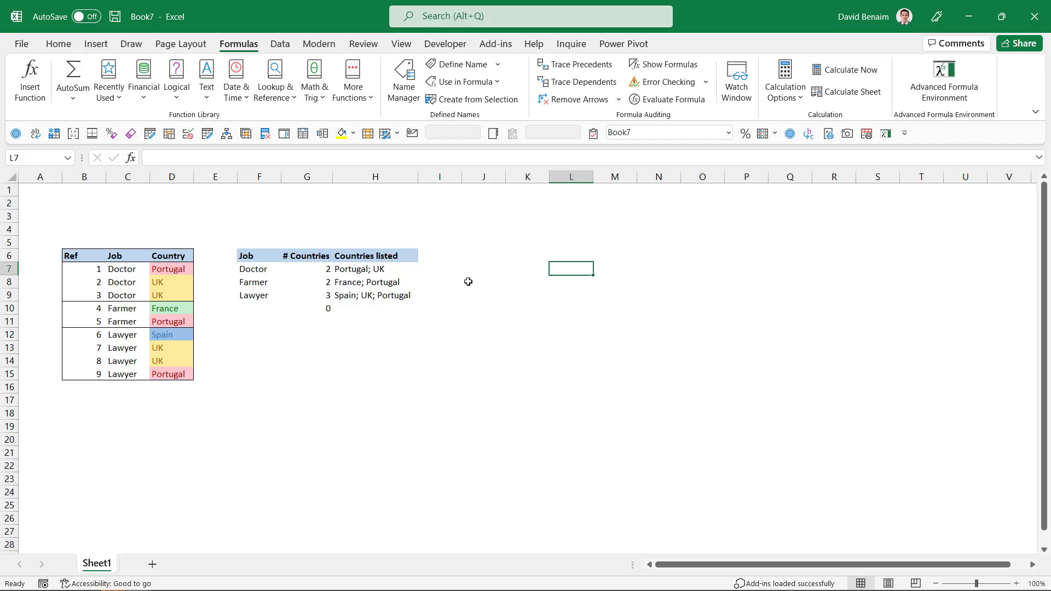
key("ctrl+n")
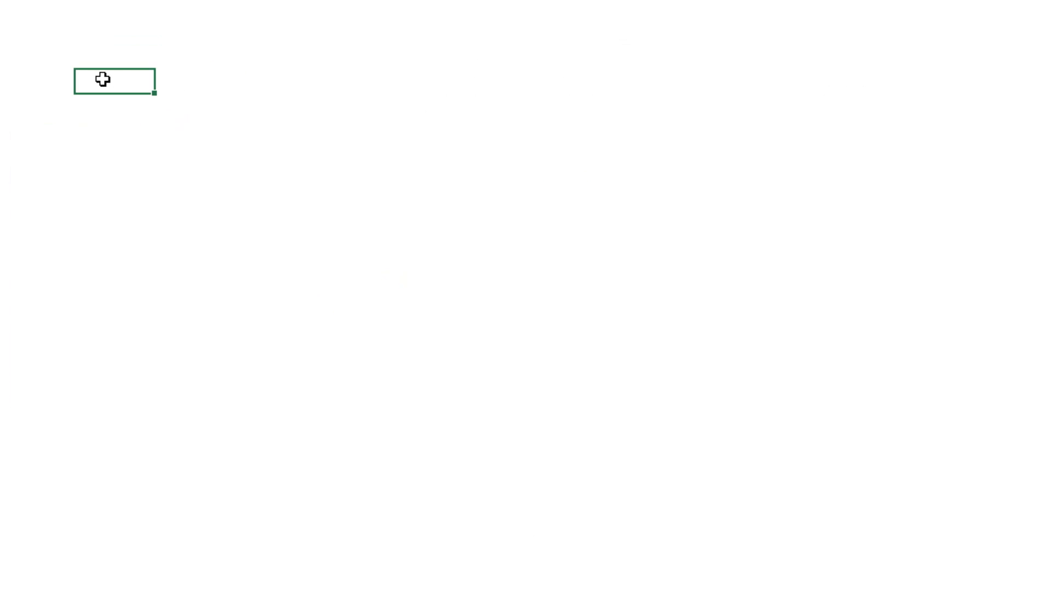
type("=text")
key("Down")
key("Down")
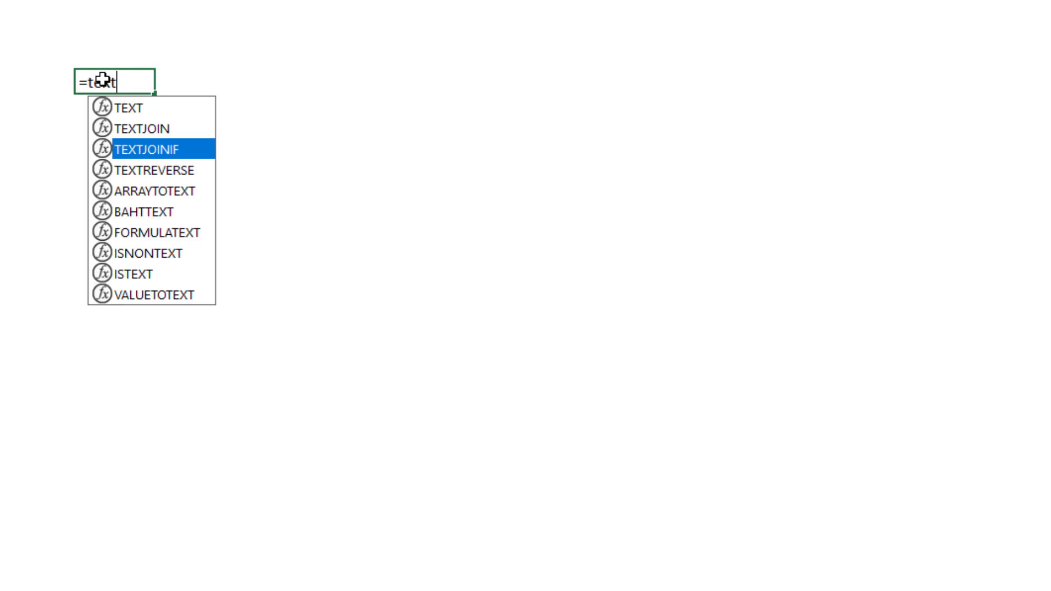
key("Down")
key("Escape")
key("Escape")
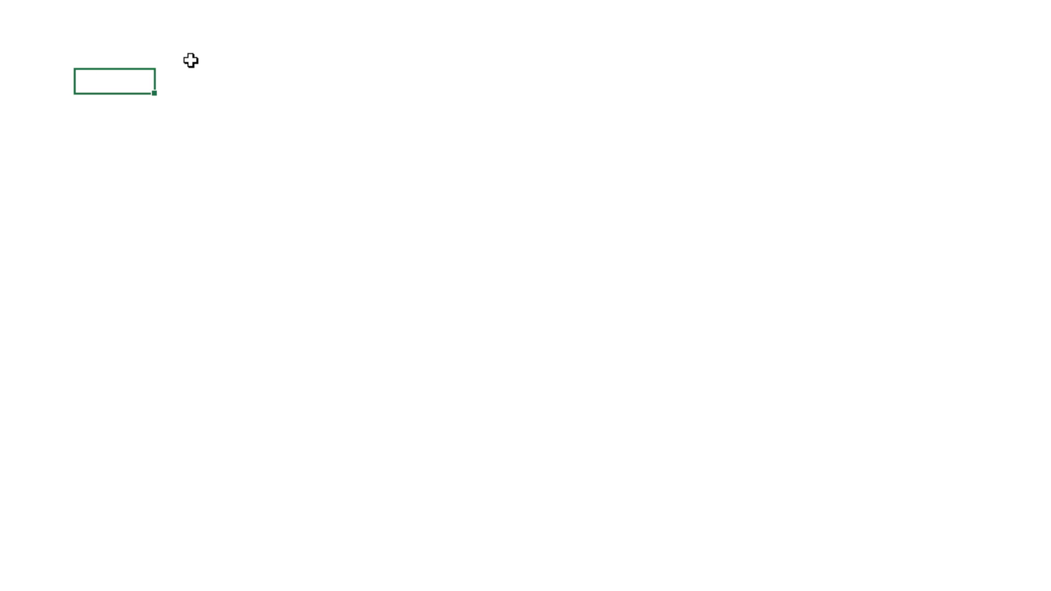
left_click(229, 77)
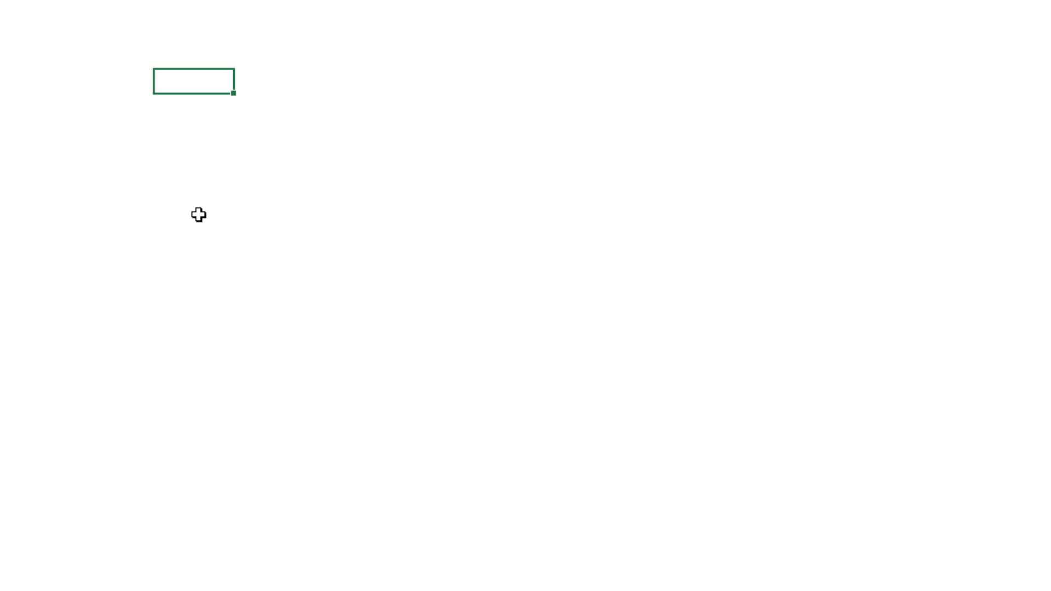
left_click(77, 76)
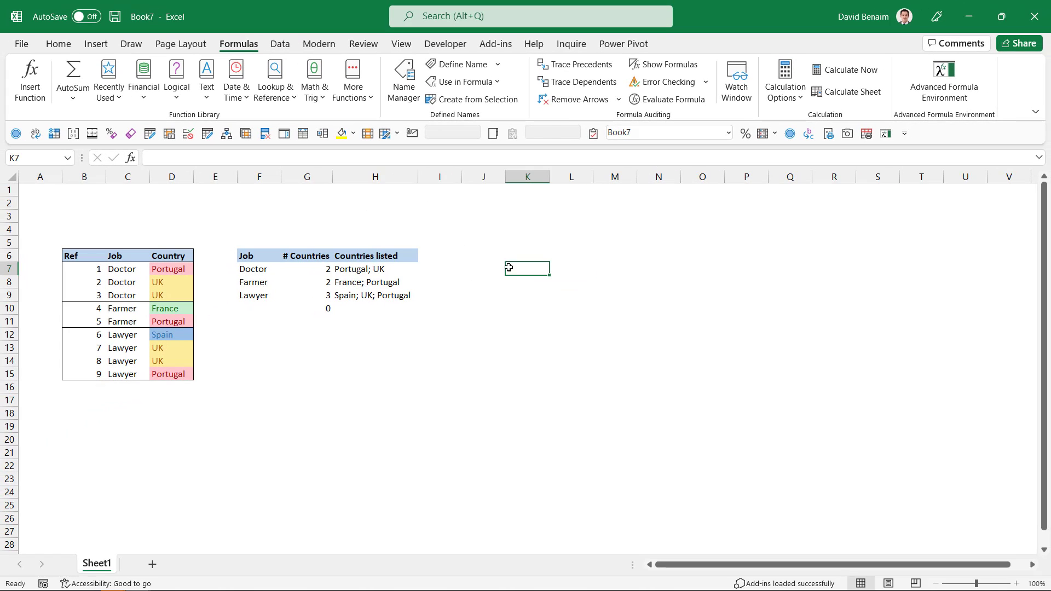
left_click(562, 272)
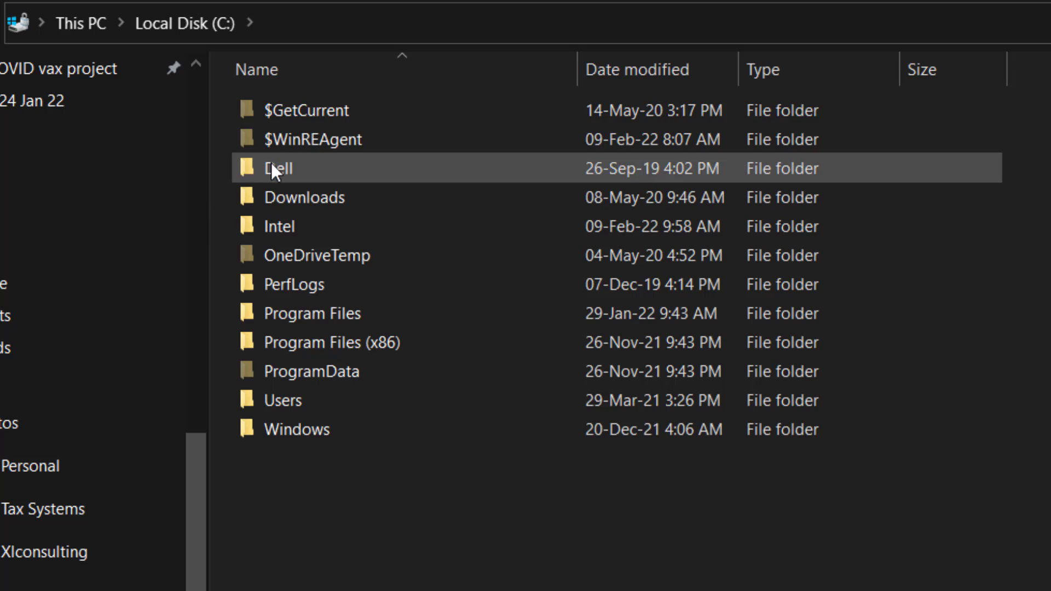
In File Explorer, open the XLSTART folder within the user profile's AppData\Roaming\Microsoft\Excel path.
double_click(386, 402)
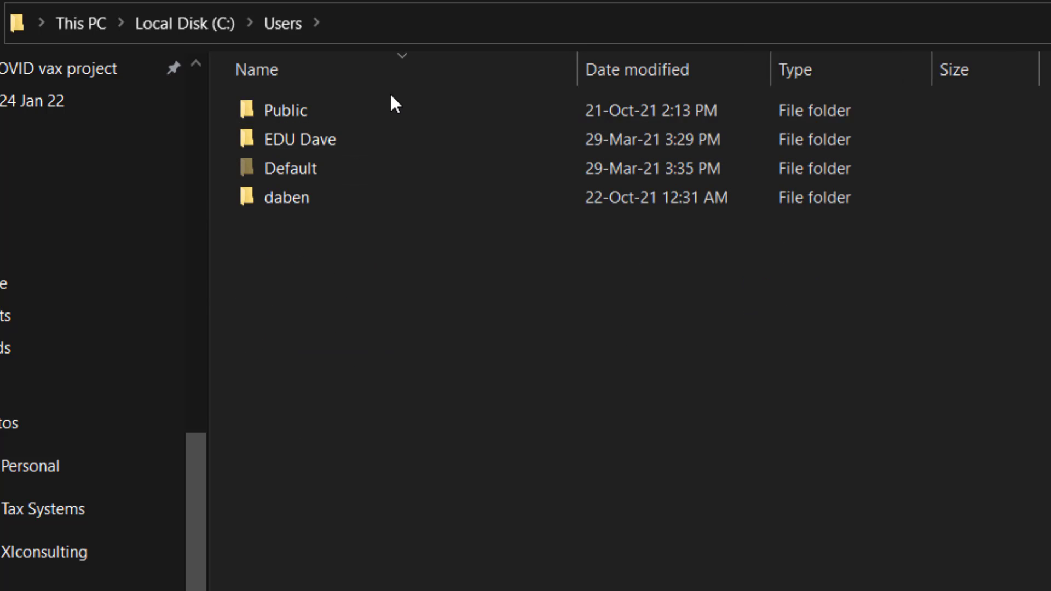
double_click(399, 206)
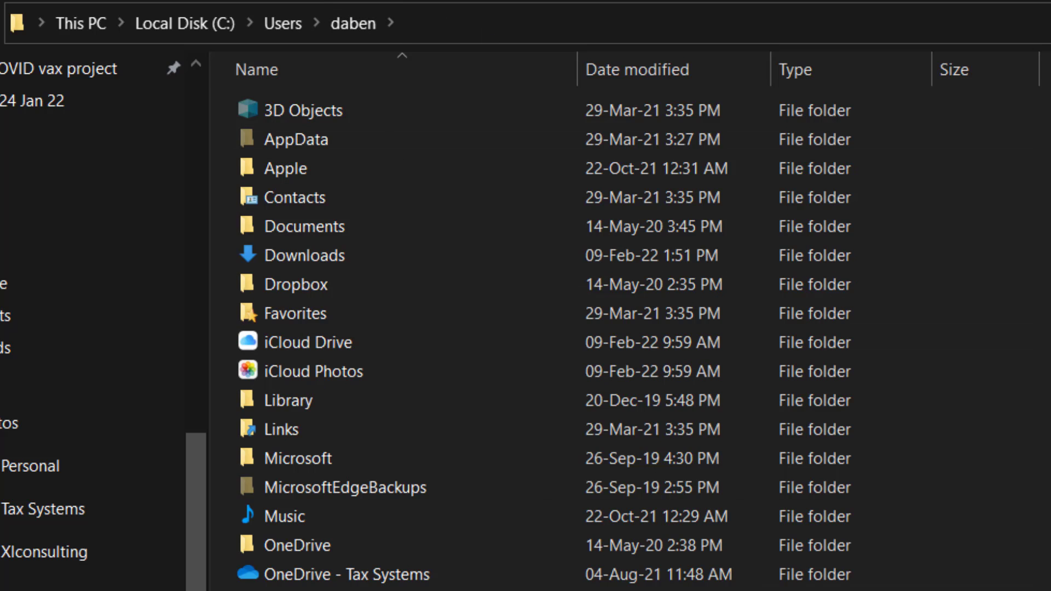
double_click(417, 143)
double_click(415, 176)
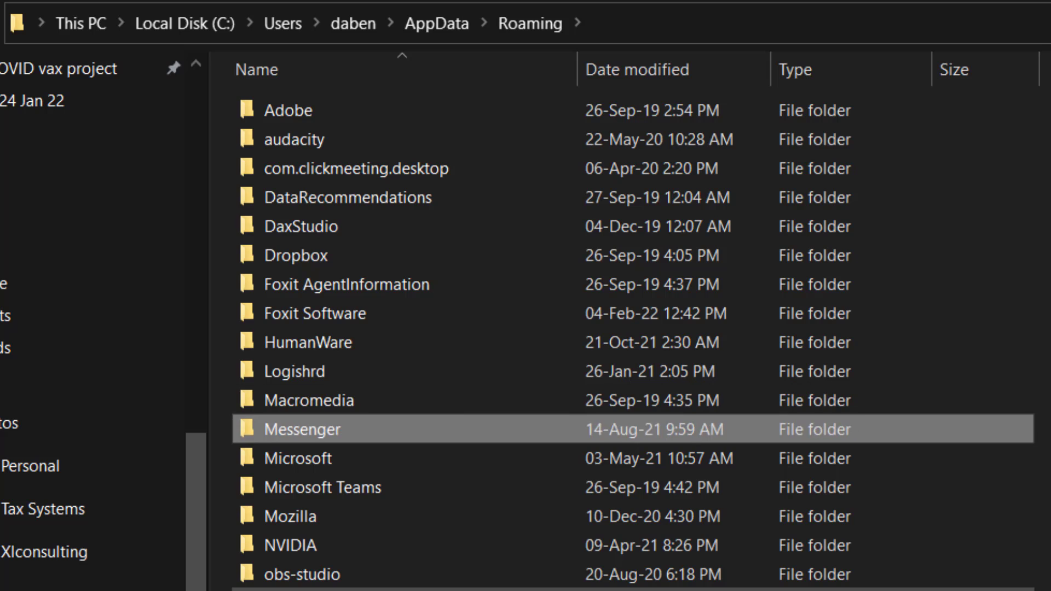
double_click(518, 459)
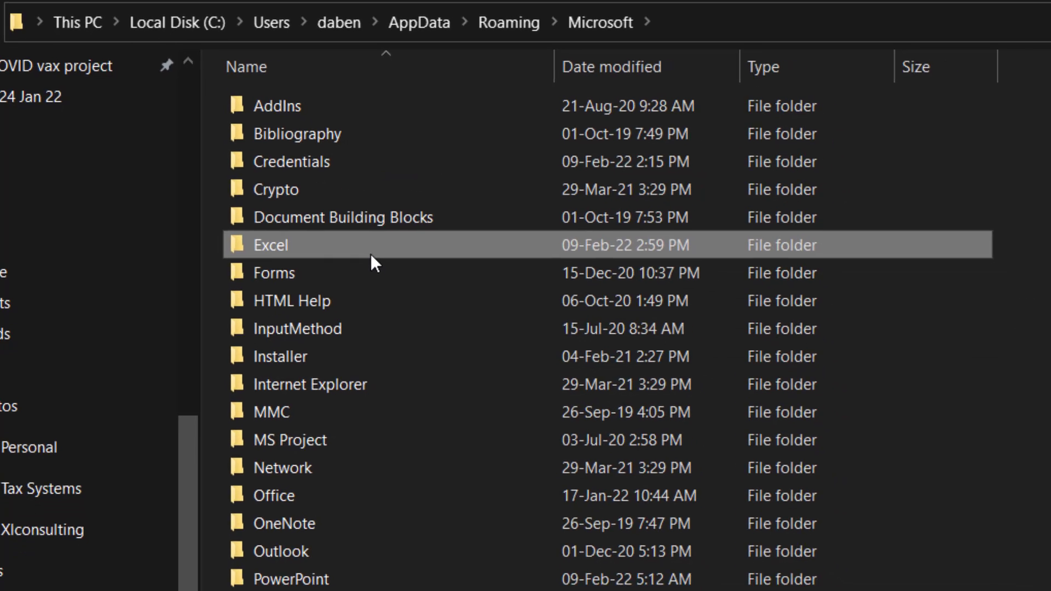
double_click(370, 255)
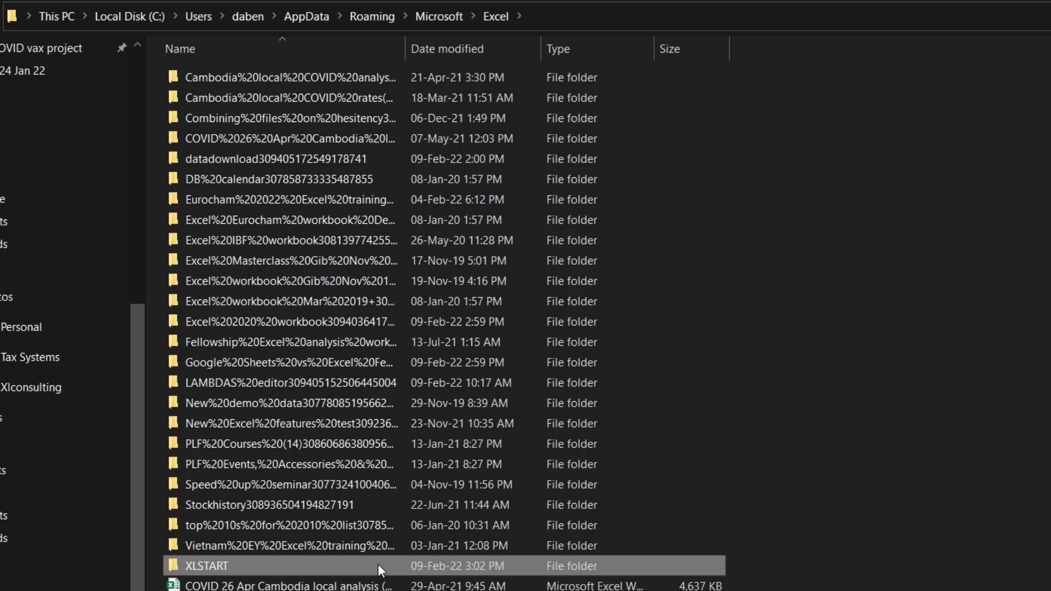
double_click(378, 564)
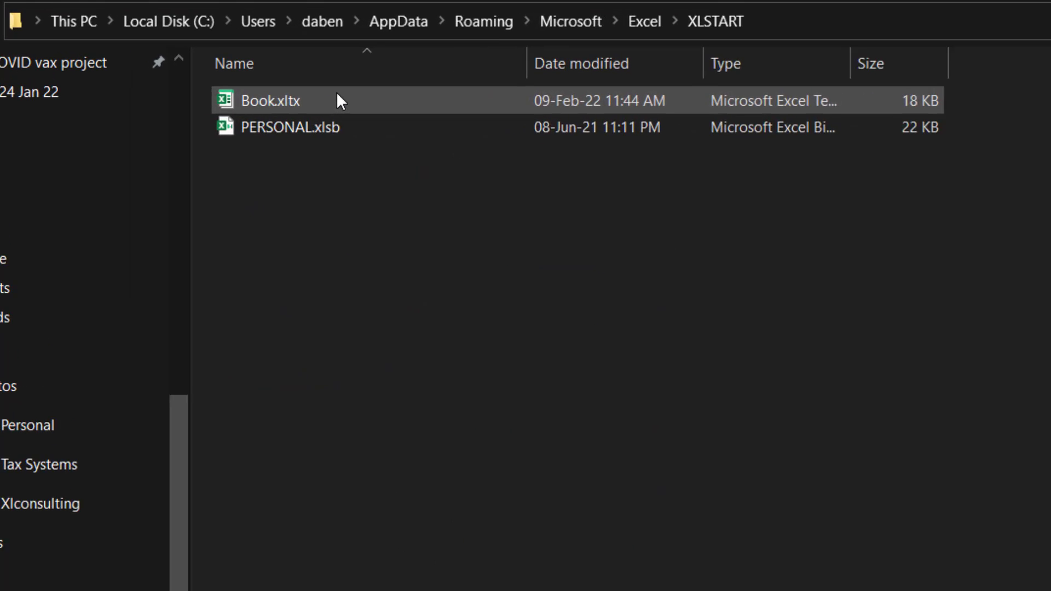
Look at PERSONAL.xlsb and Book.xltx and copy the full path of the XLSTART folder.
left_click(316, 127)
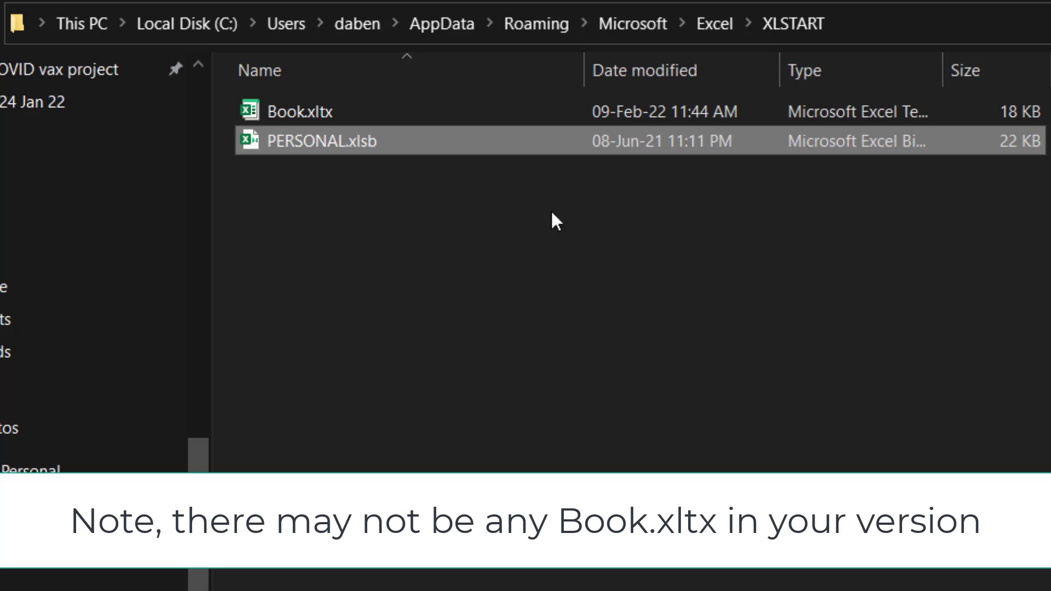
left_click(376, 111)
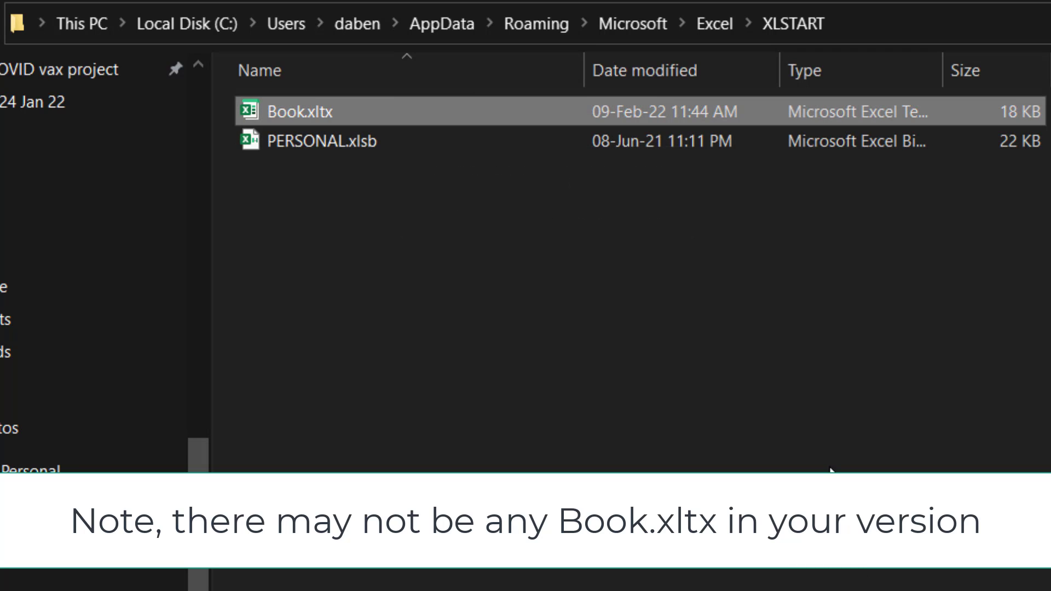
left_click(868, 28)
right_click(421, 22)
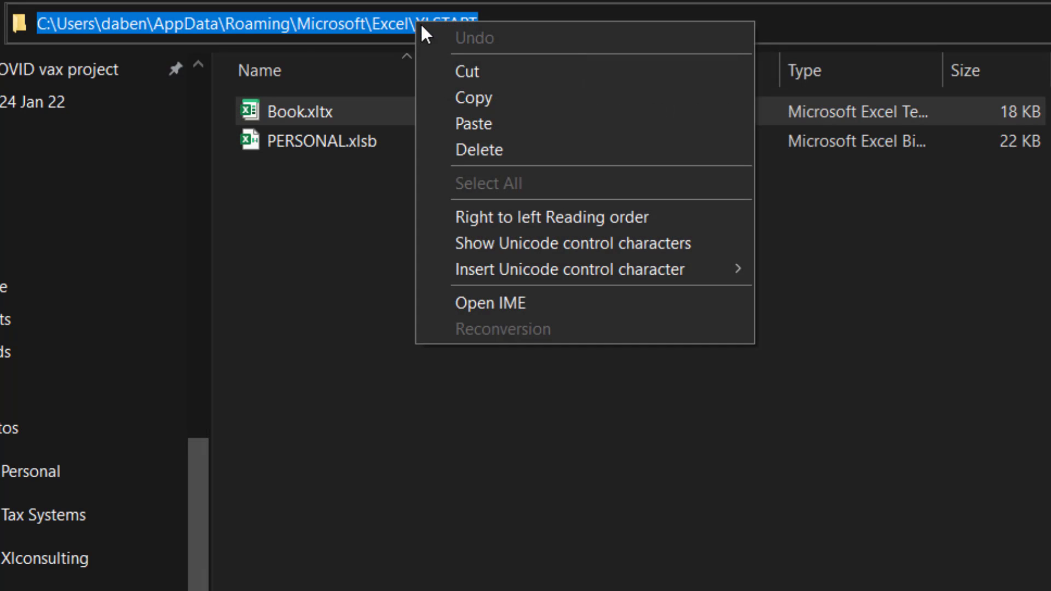
left_click(513, 94)
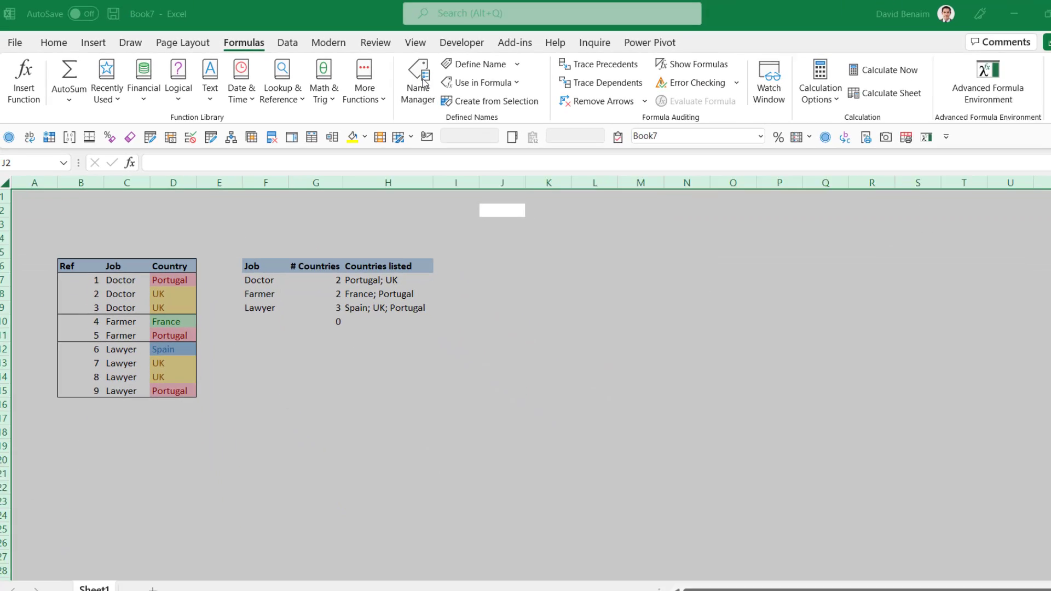
In Book7, check the LAMBDA names in Name Manager and clear all contents and formatting from the whole of Sheet1.
left_click(660, 93)
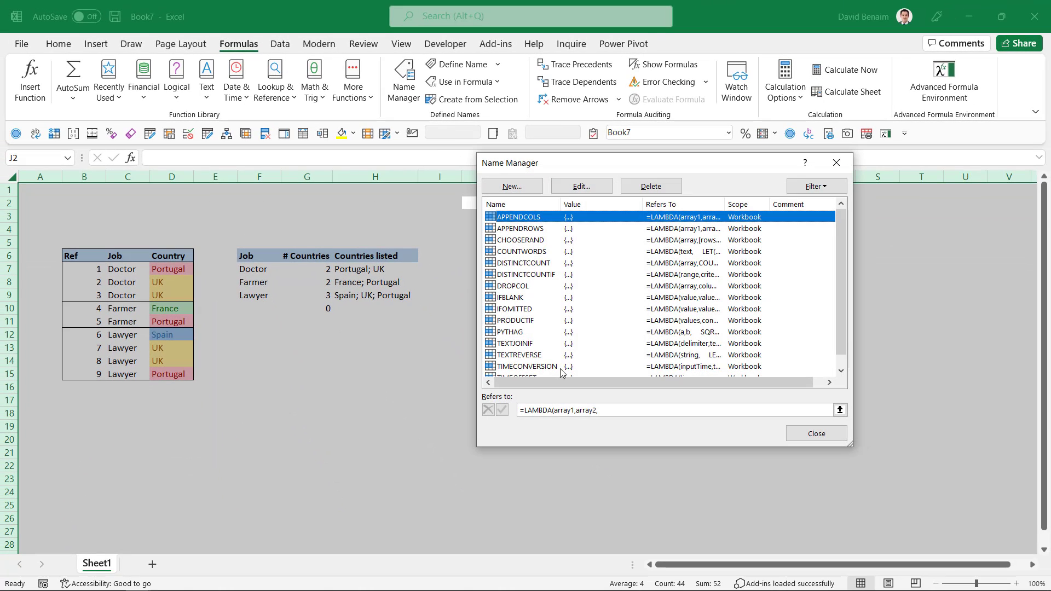
left_click(837, 163)
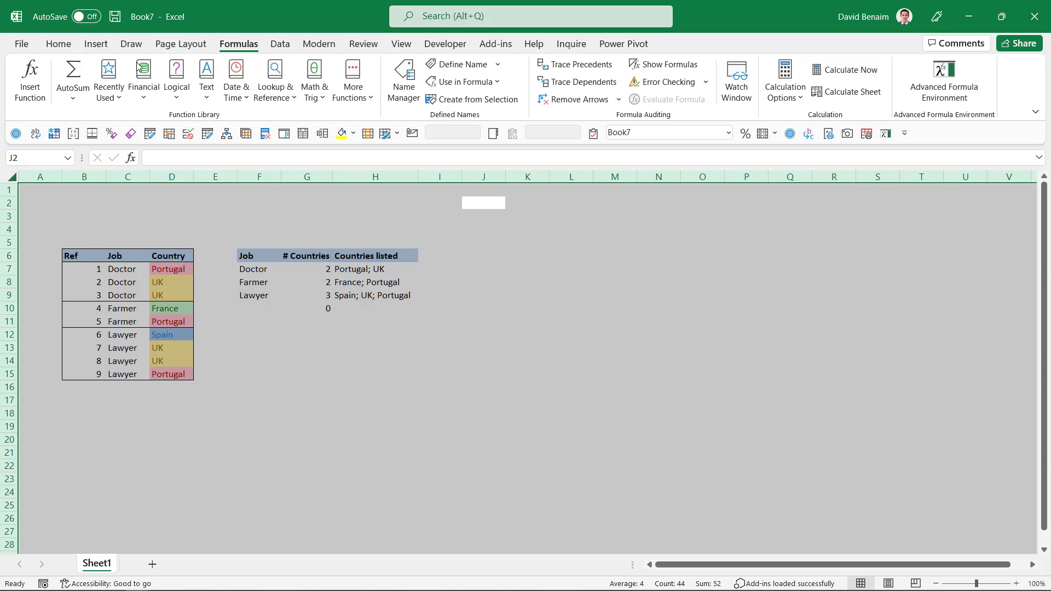
left_click(51, 46)
left_click(804, 99)
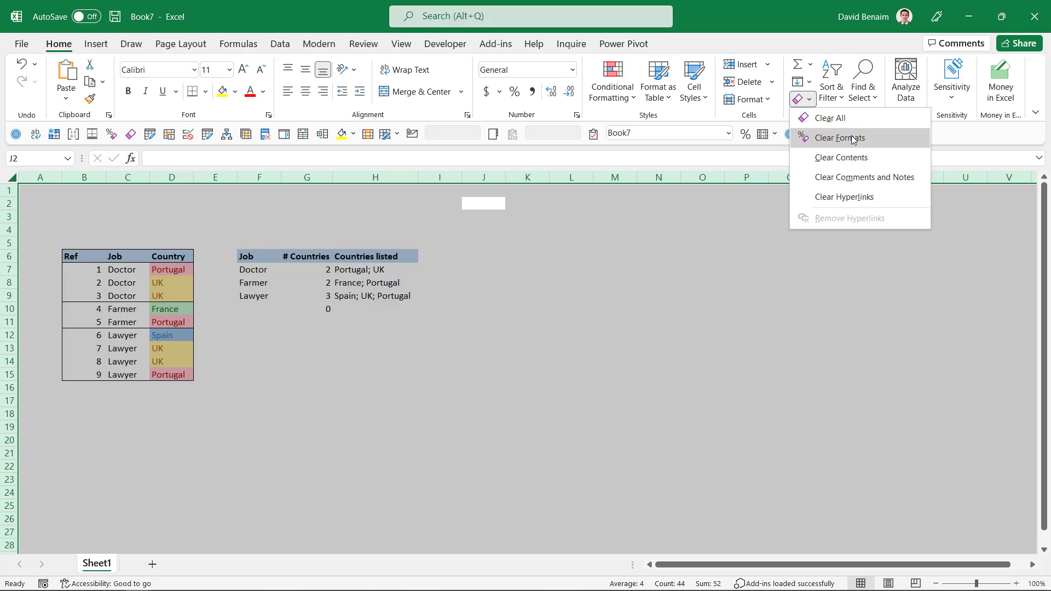
left_click(855, 122)
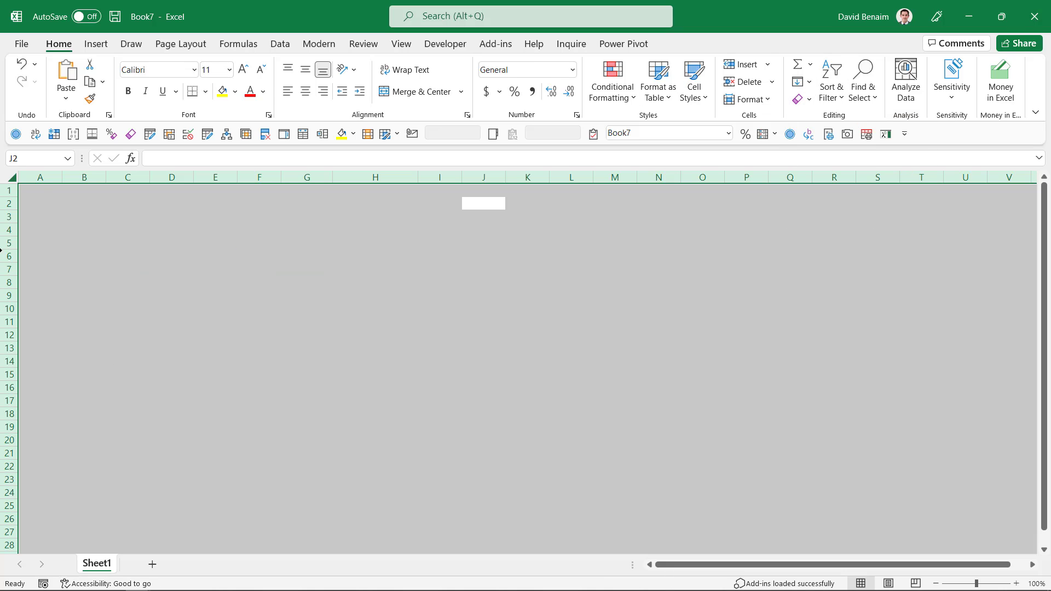
left_click(36, 191)
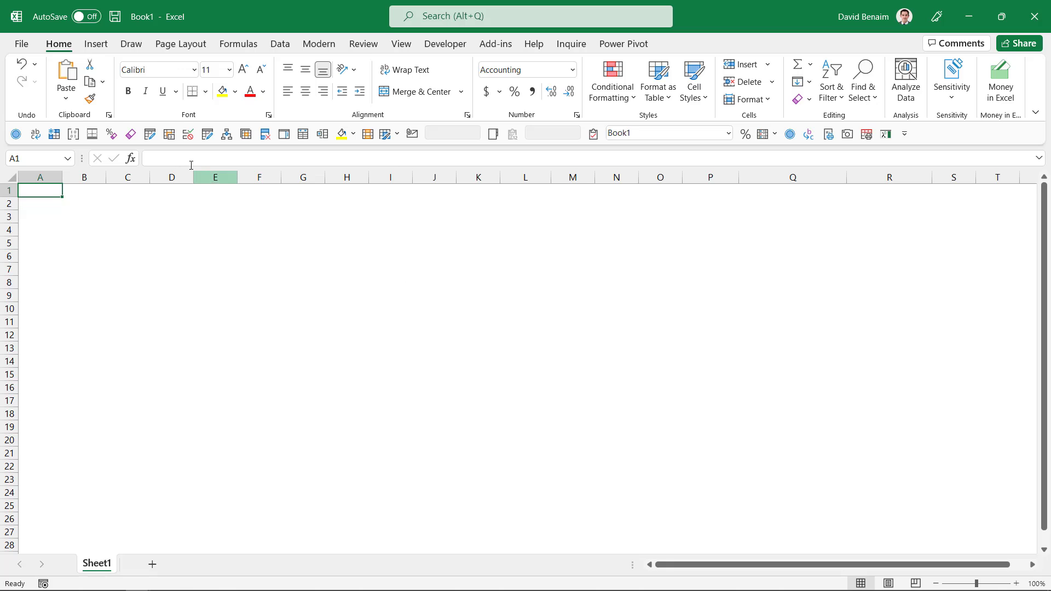
Start saving the cleared workbook as an Excel Template (*.xltx) and open the full Save As dialog.
left_click(22, 45)
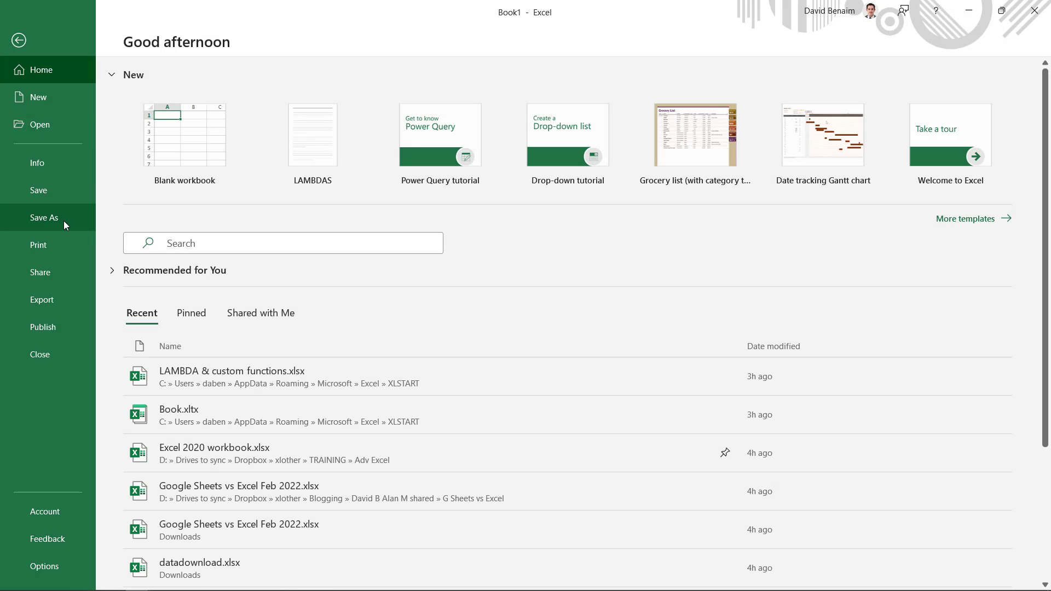
left_click(63, 222)
left_click(779, 120)
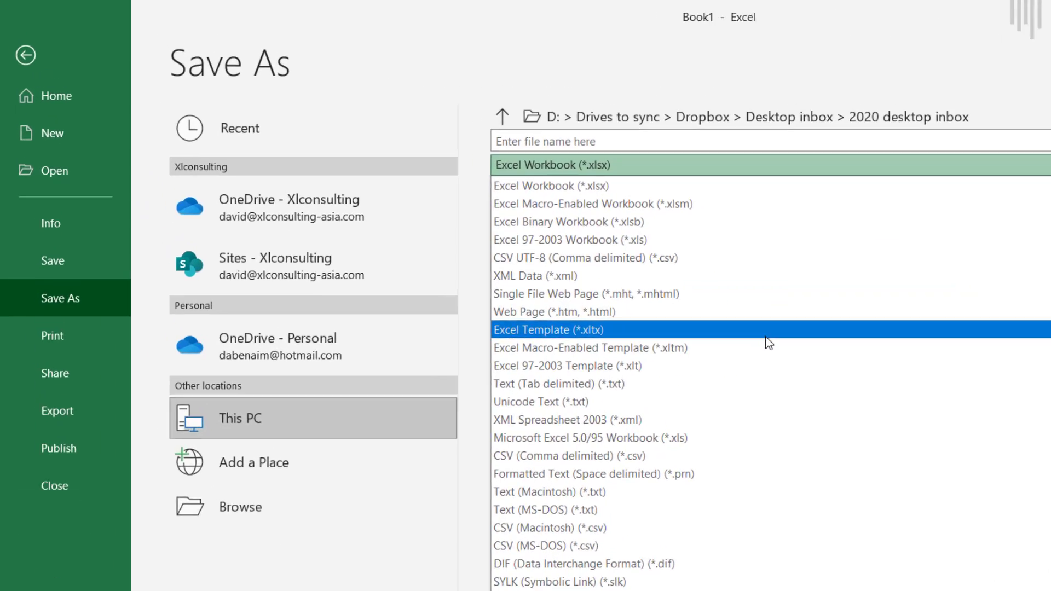
left_click(575, 240)
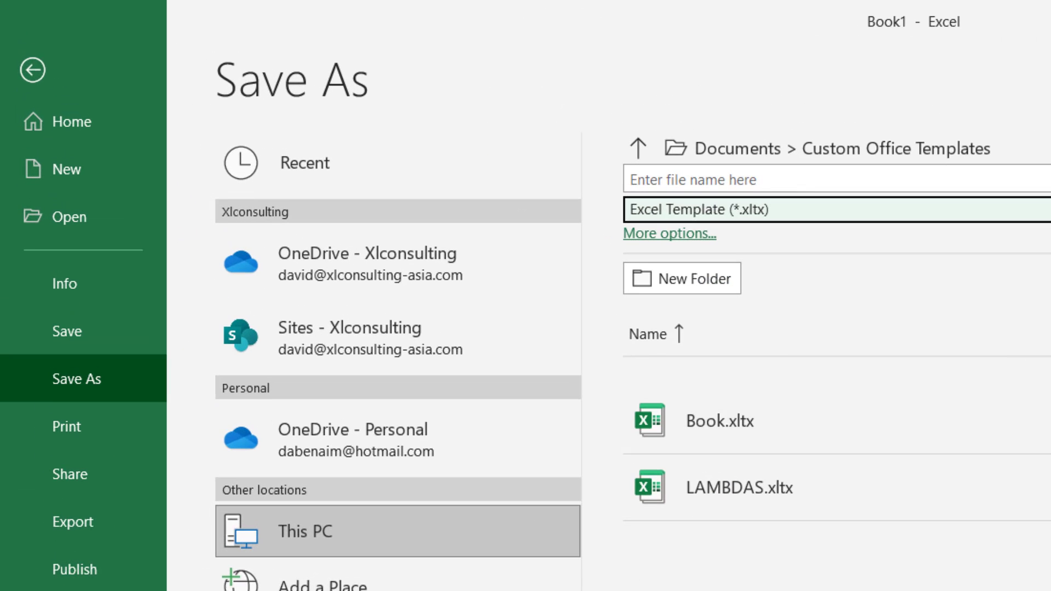
left_click(869, 161)
Set the save location to the copied XLSTART folder path and save the template over the existing Book.xltx.
left_click(749, 64)
right_click(701, 60)
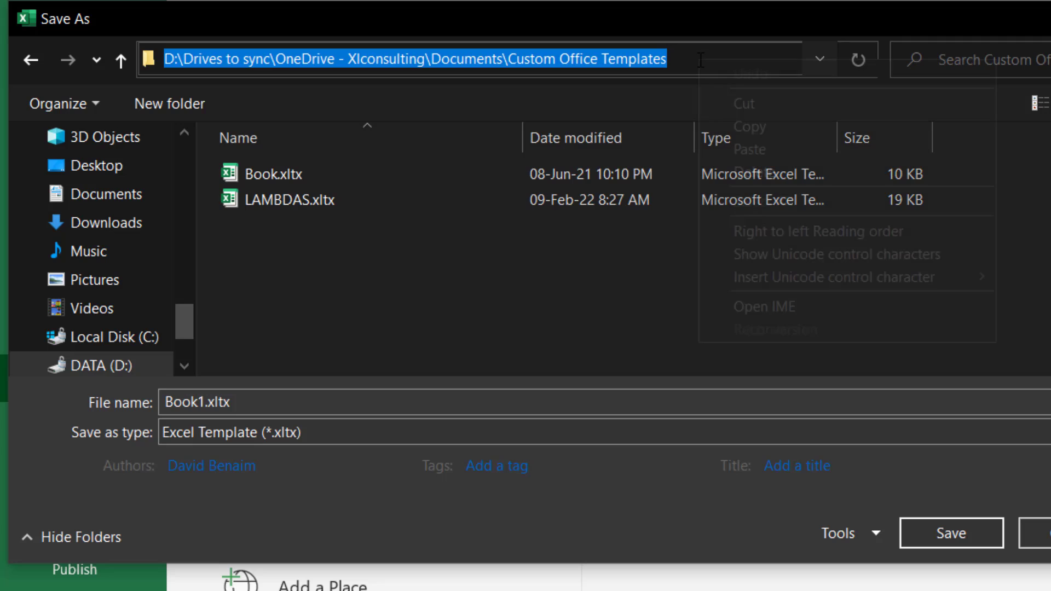
left_click(790, 152)
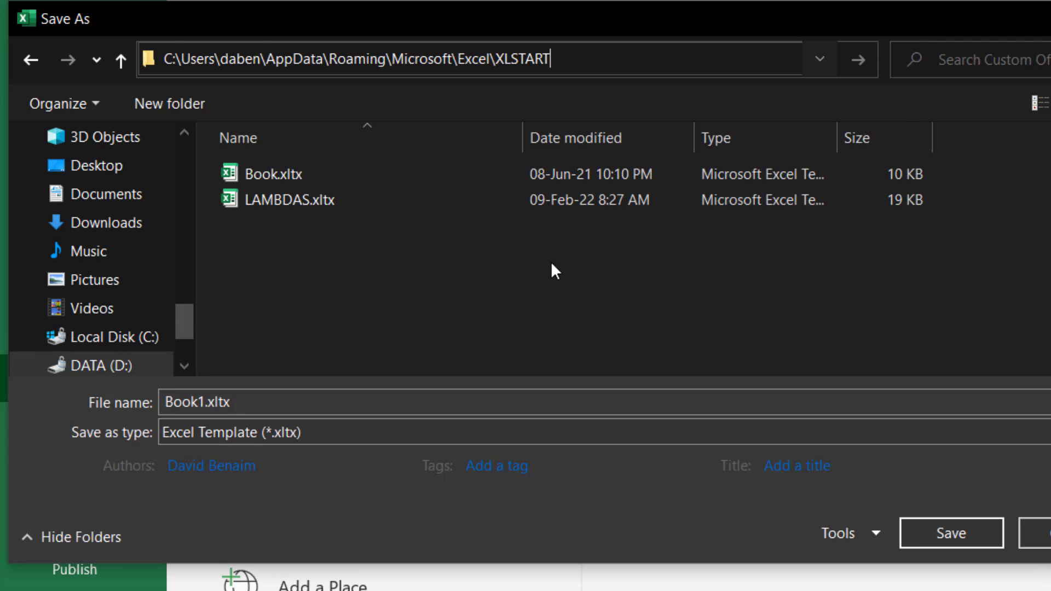
key("Return")
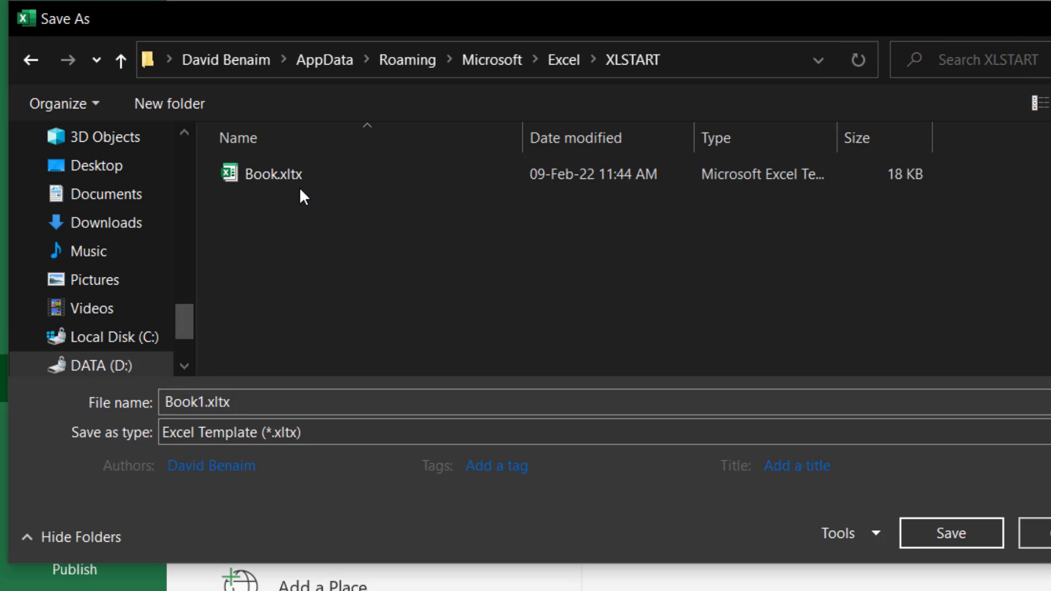
left_click(272, 175)
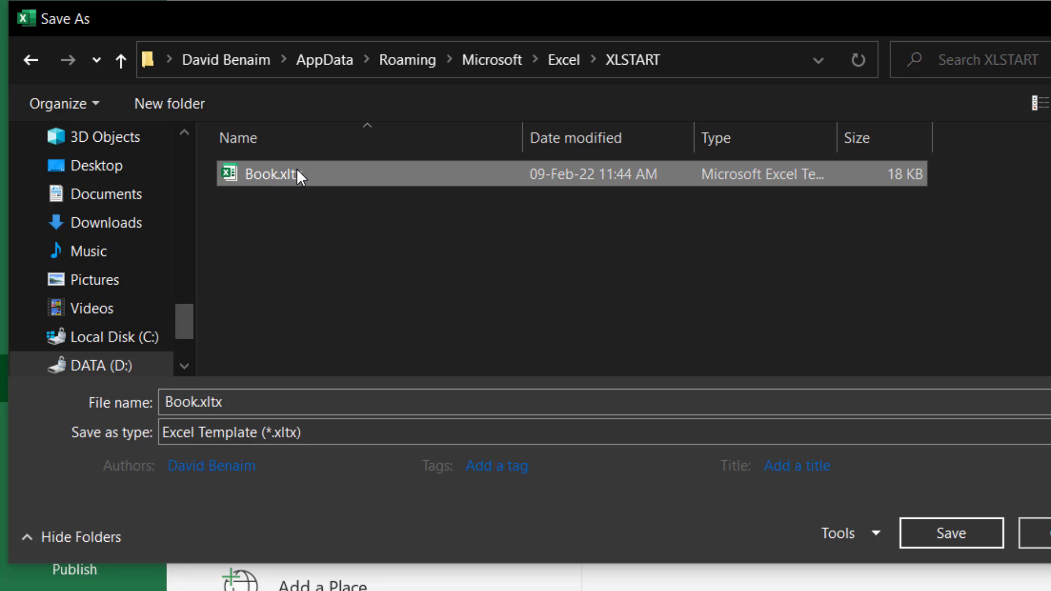
left_click(956, 534)
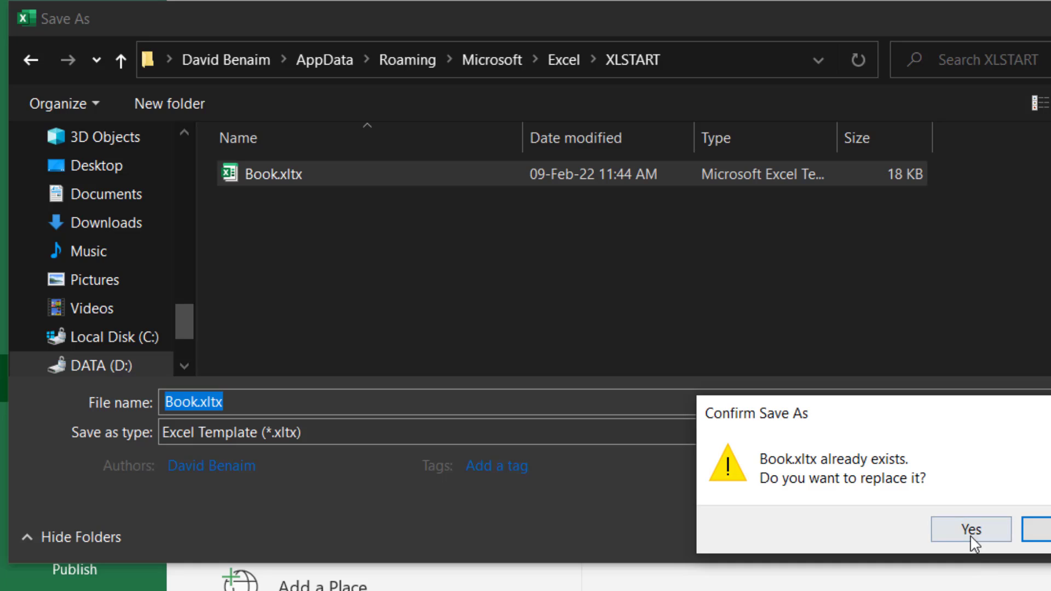
left_click(971, 532)
Check the defined names of Book.xltx in Name Manager and close the template.
left_click(450, 422)
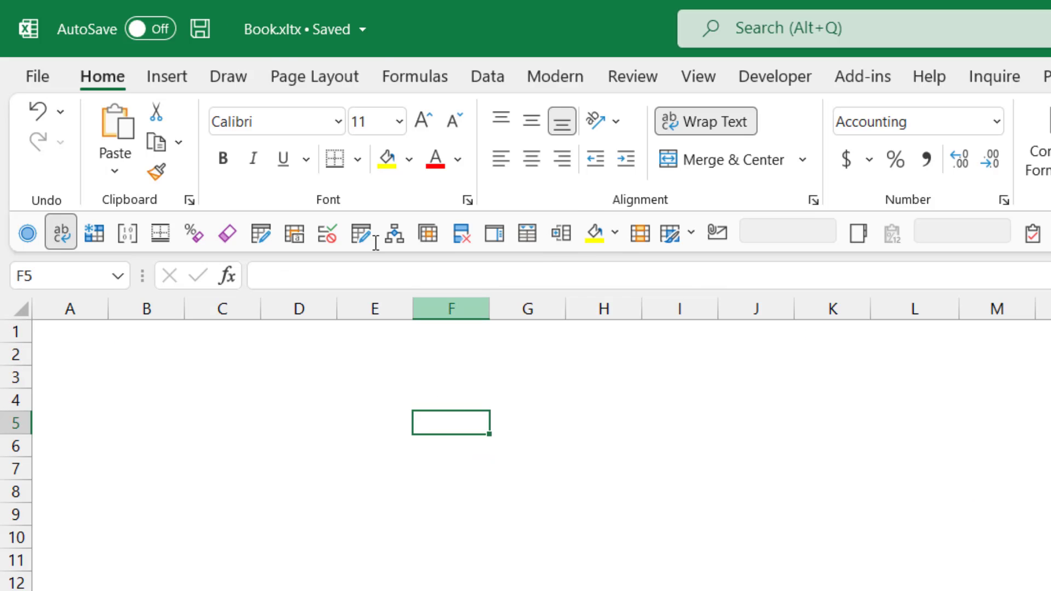
left_click(650, 462)
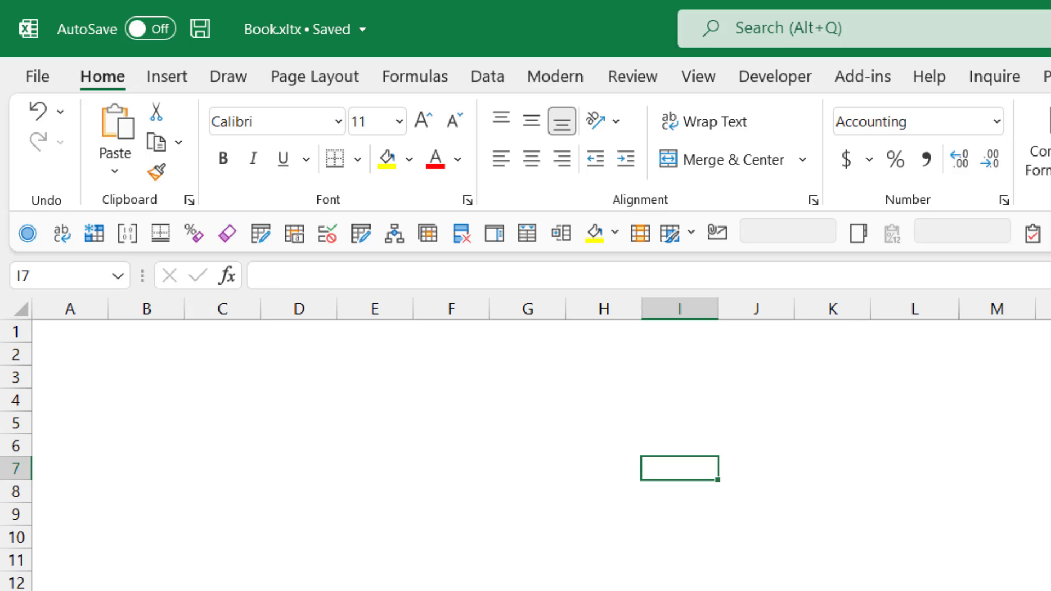
left_click(436, 76)
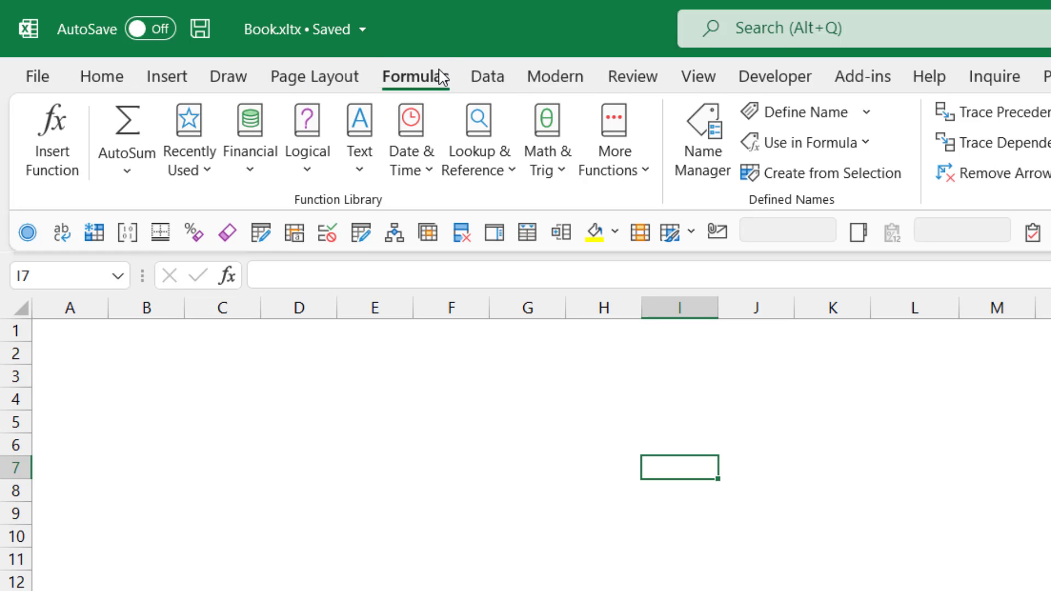
left_click(707, 159)
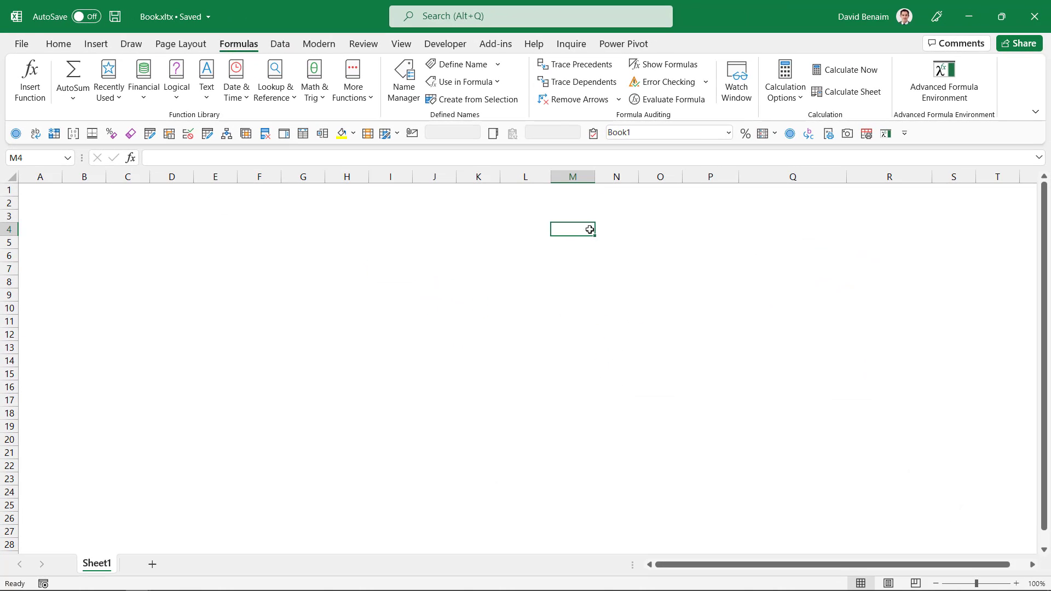
left_click(1035, 18)
Create a new default workbook, look through the function suggestions for "=text", including TEXTJOINIF and TEXTREVERSE, and discard the entry.
left_click(215, 241)
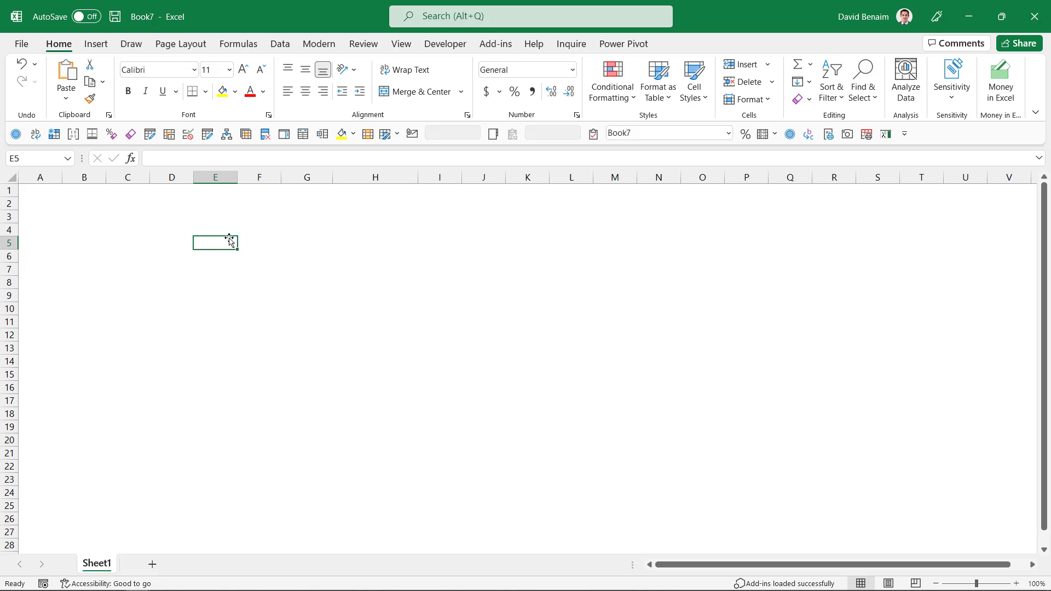
key("ctrl+n")
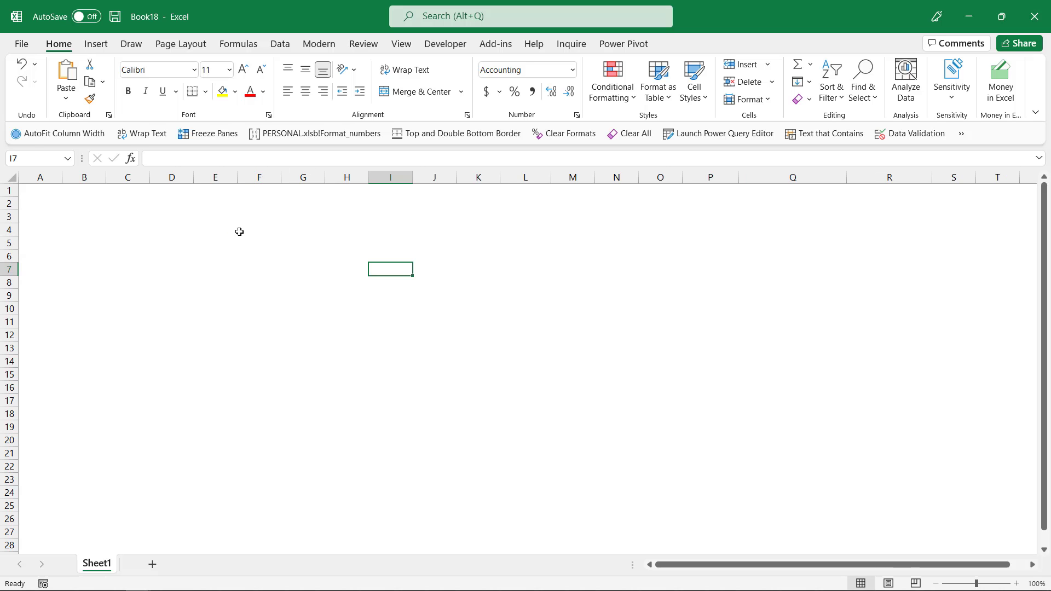
type("=text")
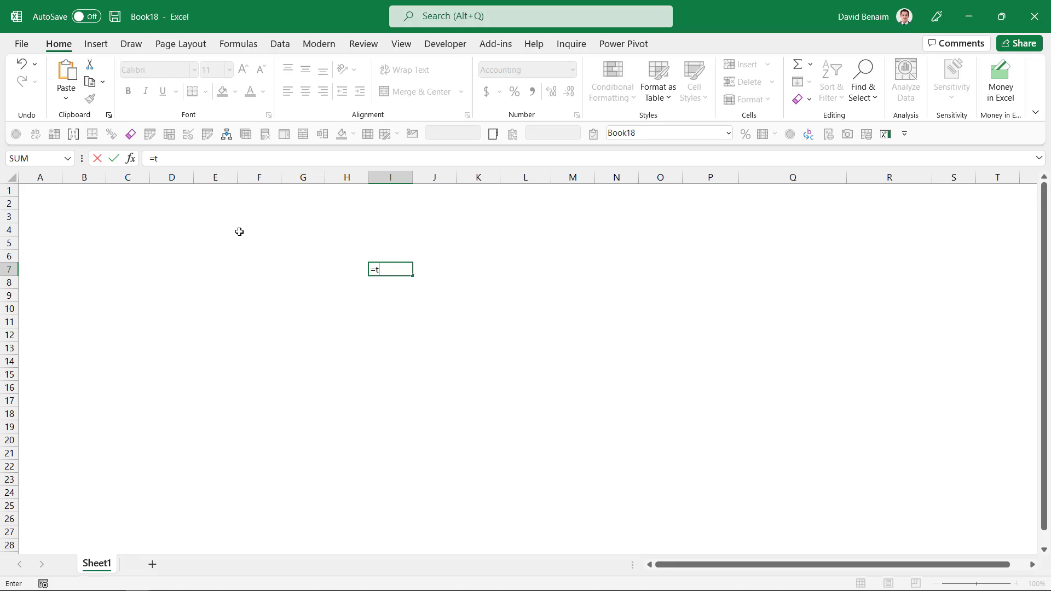
key("Down")
key("Down")
key("Down")
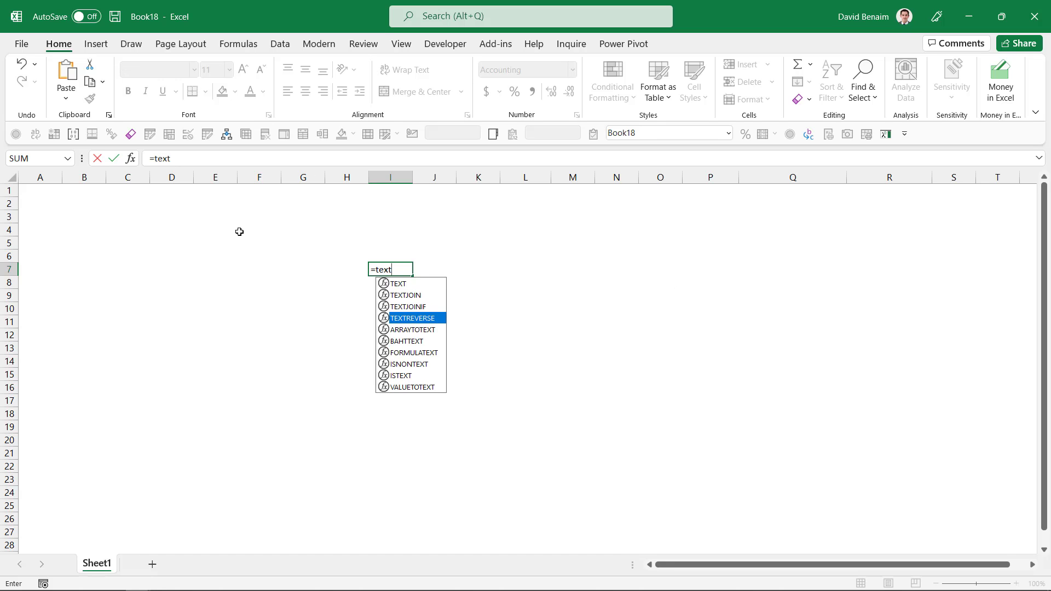
key("Up")
key("Escape")
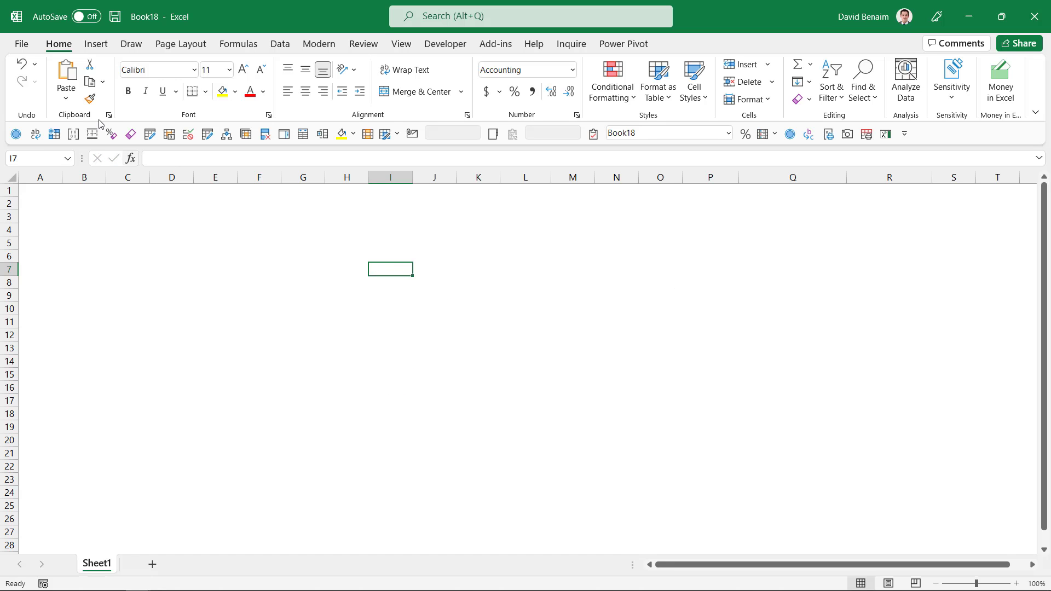
Create another workbook from the Blank workbook template, check the function suggestions for "=textj" in cell H4, and discard the entry.
left_click(22, 43)
left_click(164, 145)
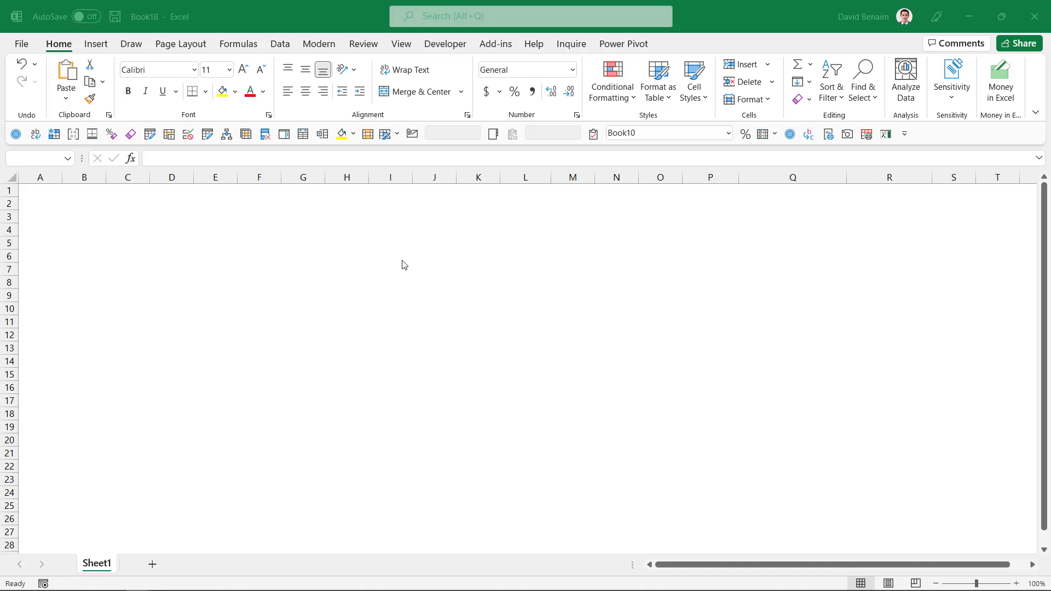
left_click(337, 226)
type("=textj")
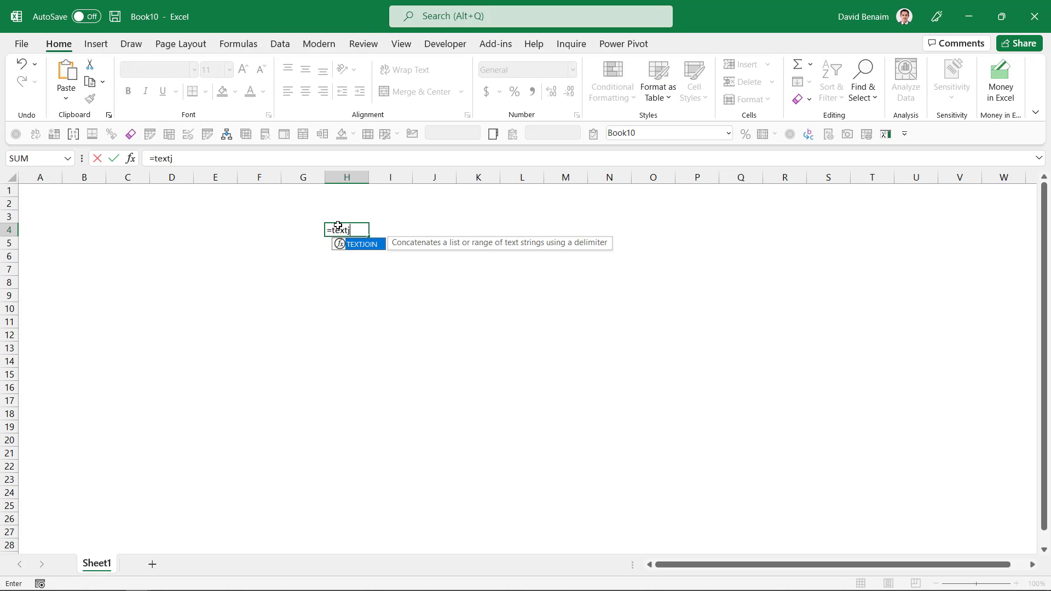
key("Escape")
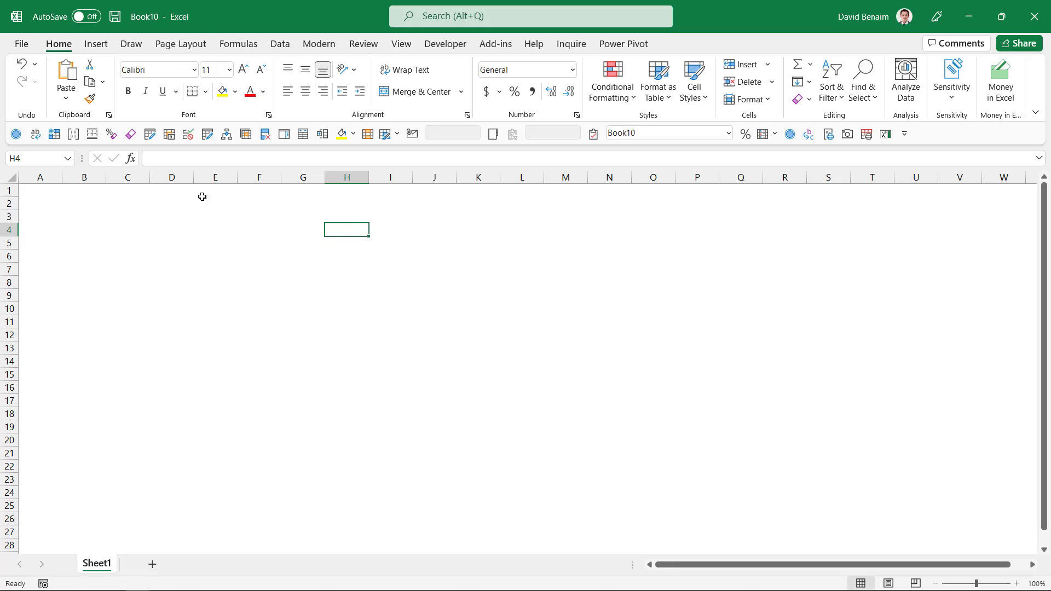
Look at the Blank workbook option on the start page, return to Book10 and select cell I4.
left_click(22, 44)
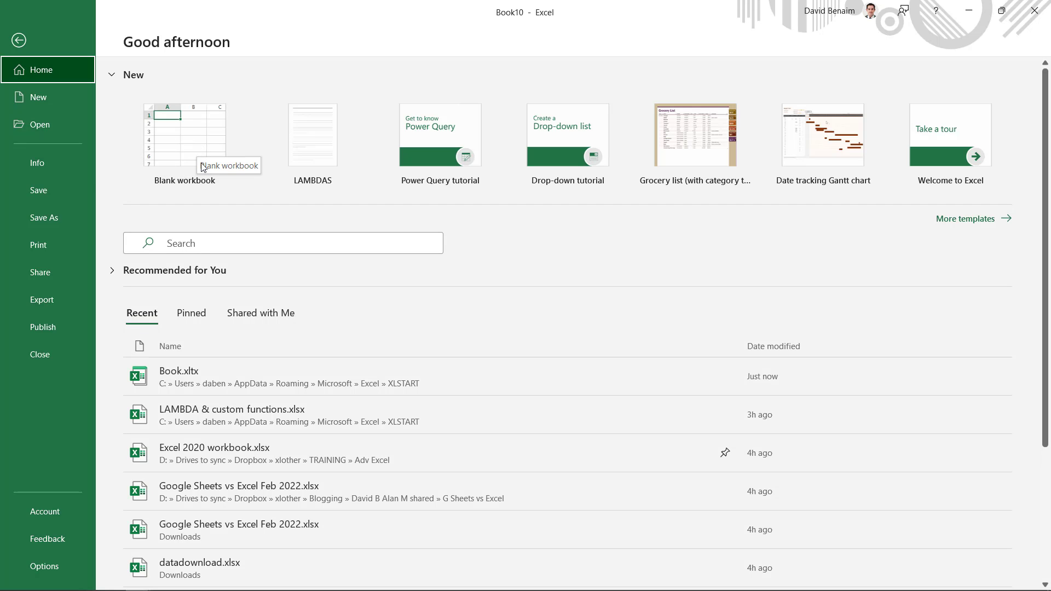
key("Escape")
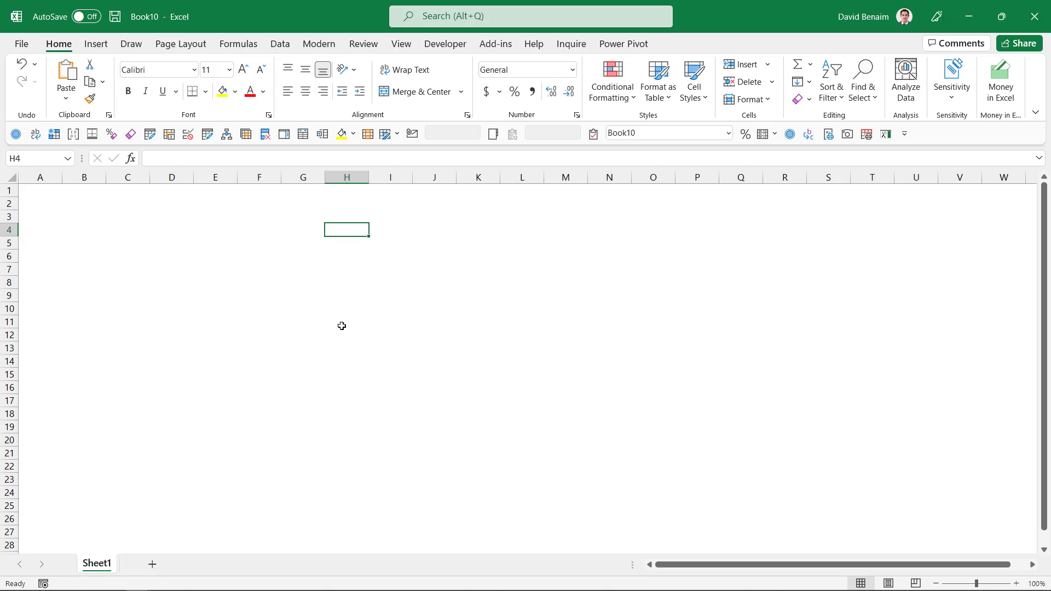
key("Right")
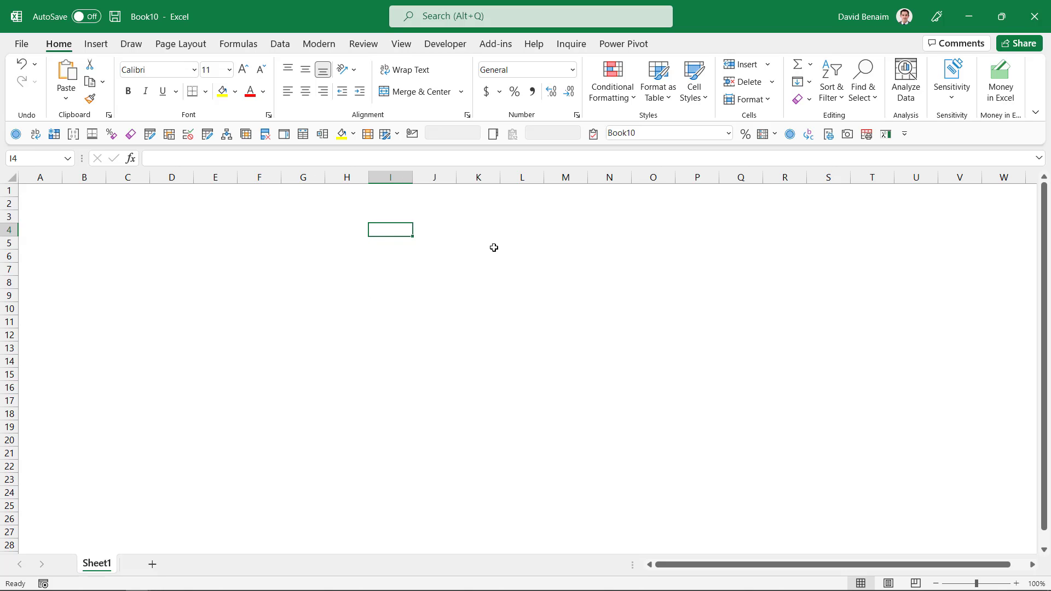